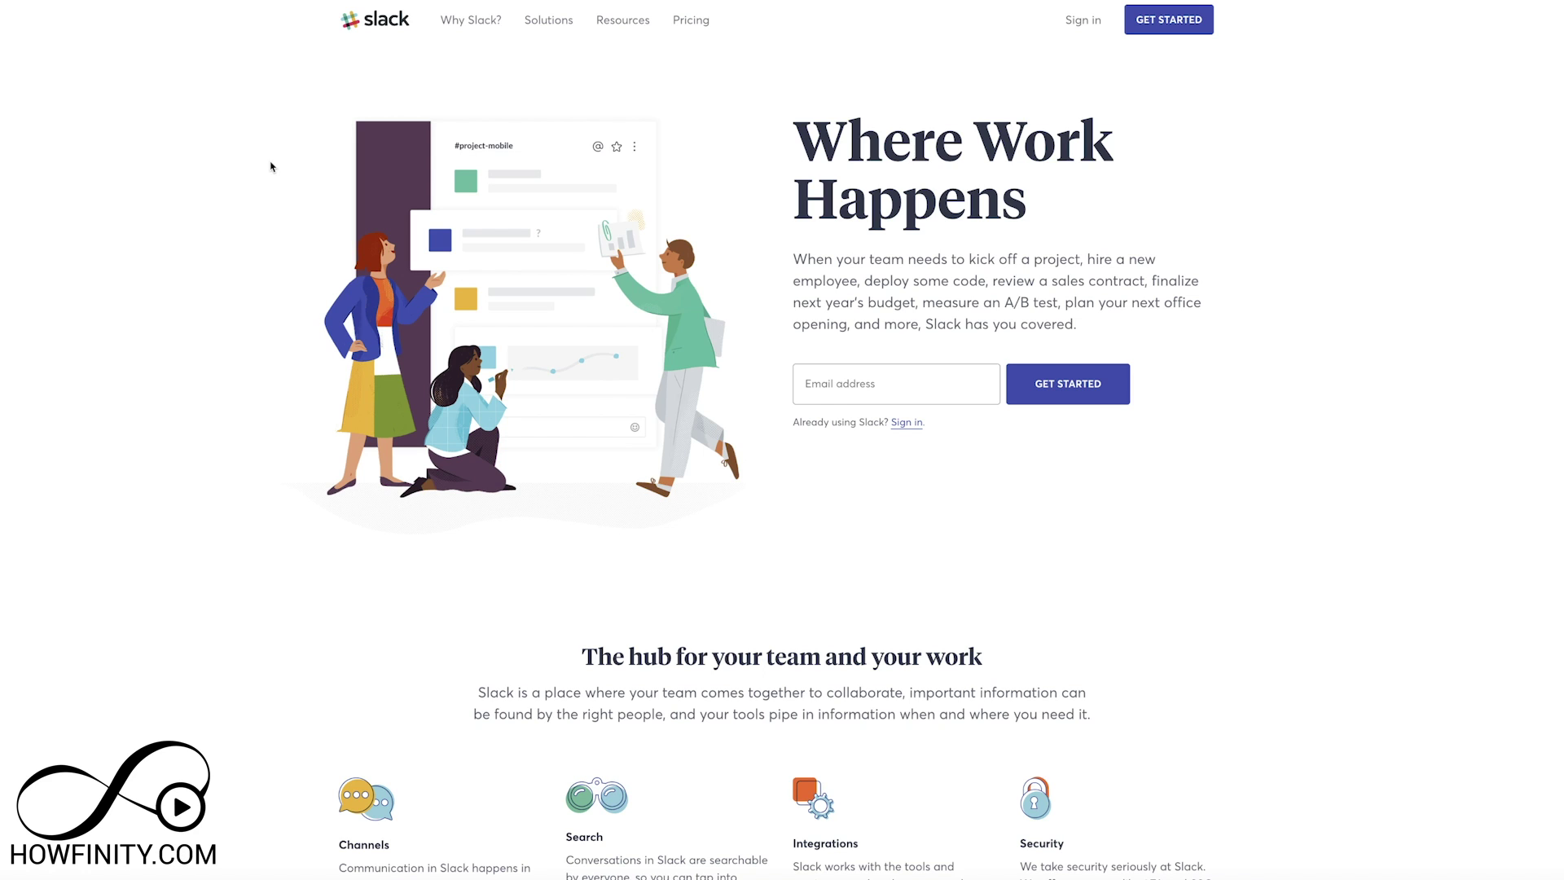
# Look through the Slack home page, from the feature overview to the customer stories and footer.
pyautogui.scroll(-5, 271, 166)
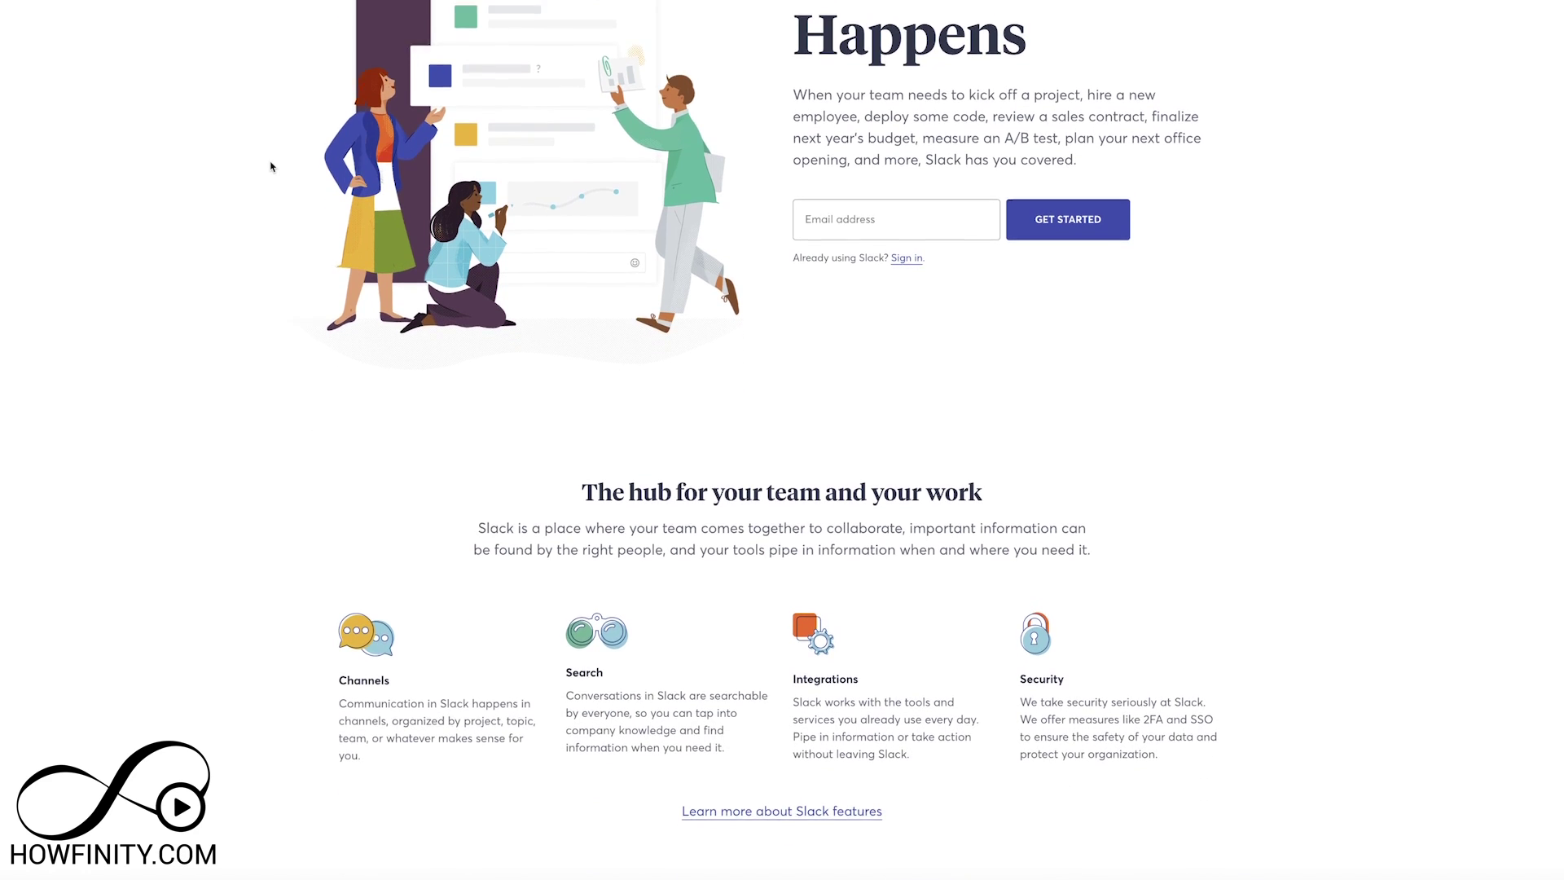
pyautogui.scroll(-7, 271, 166)
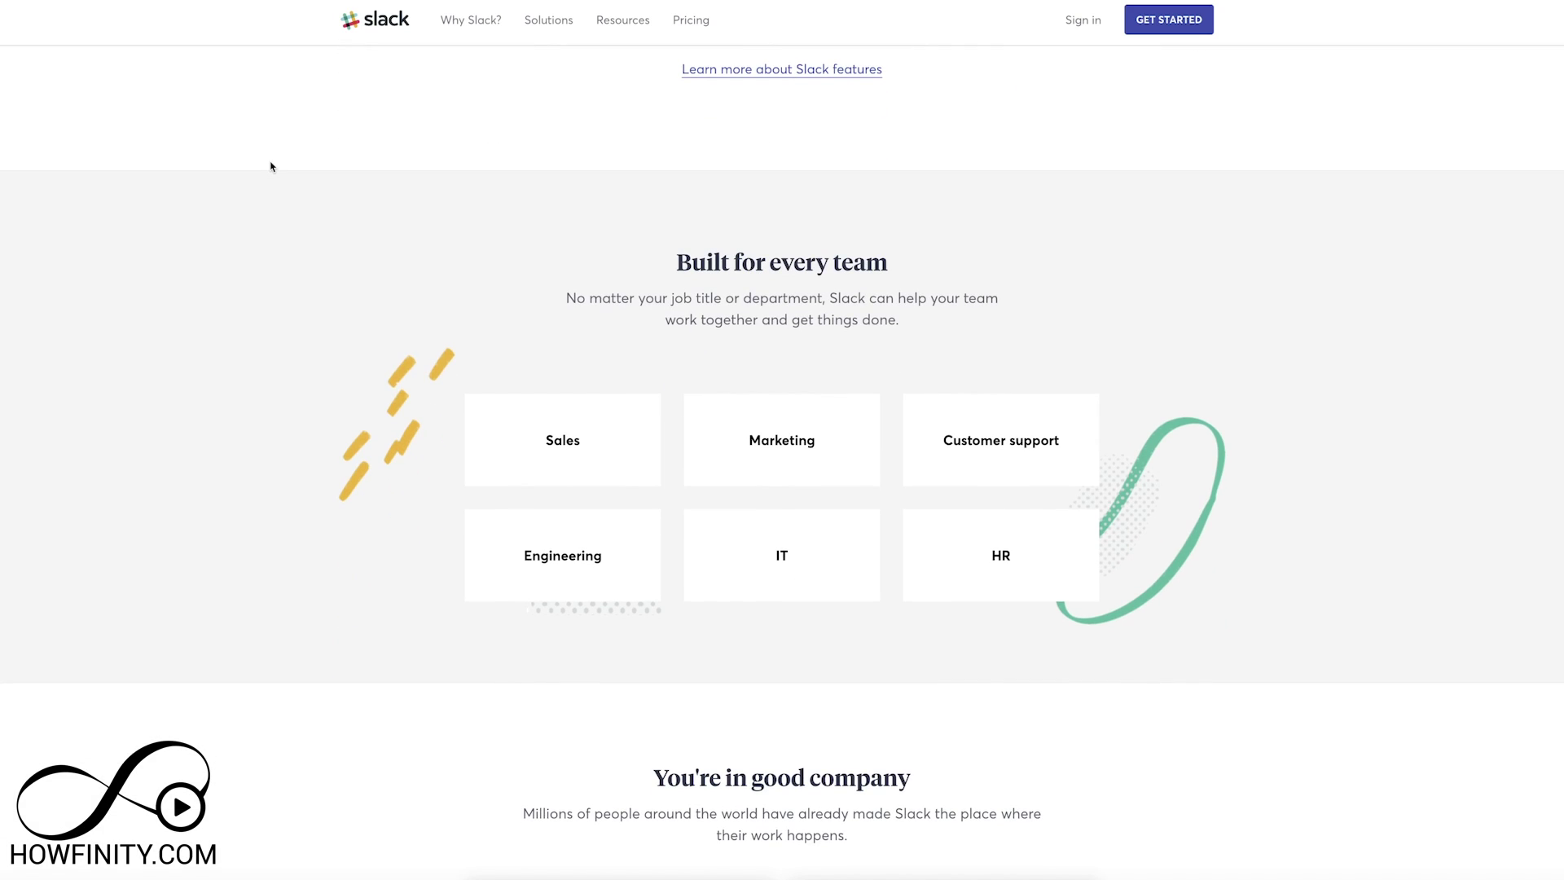
pyautogui.scroll(-13, 272, 166)
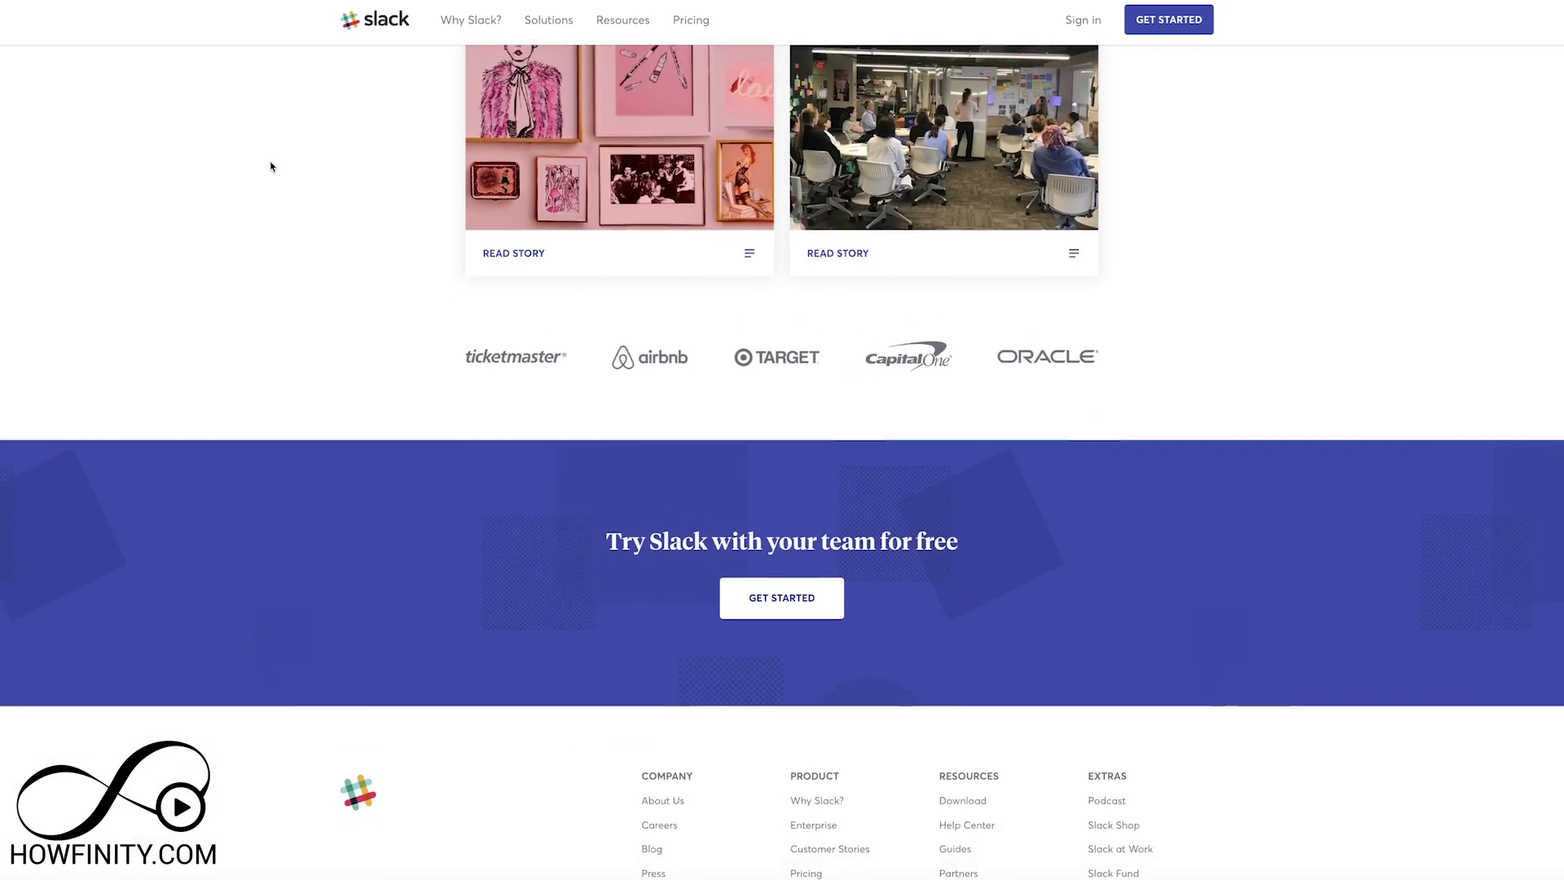
pyautogui.scroll(-3, 271, 166)
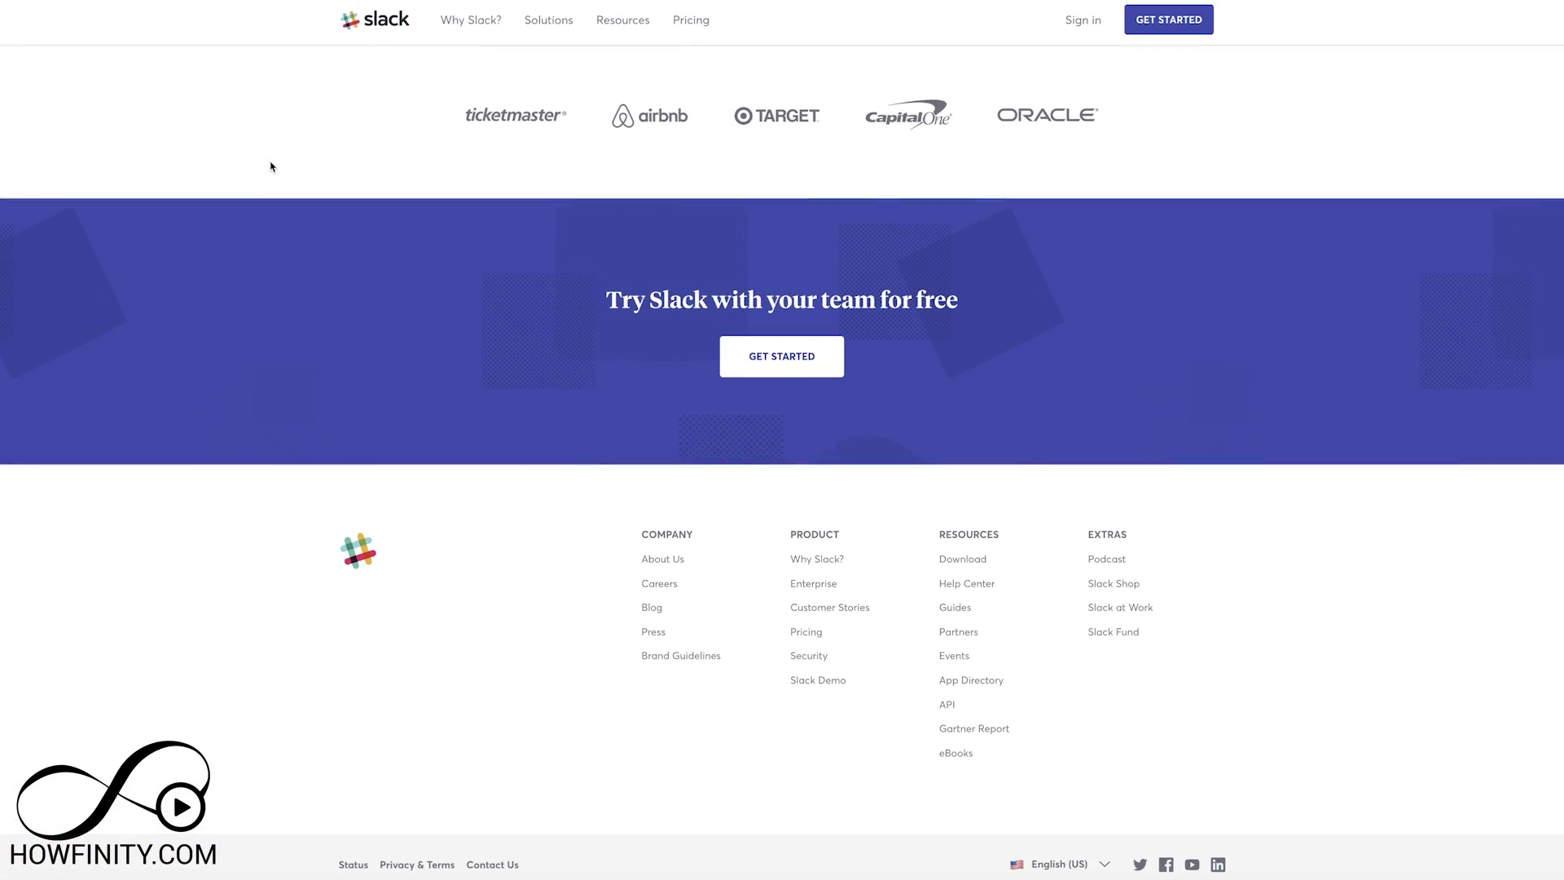
pyautogui.scroll(18, 271, 166)
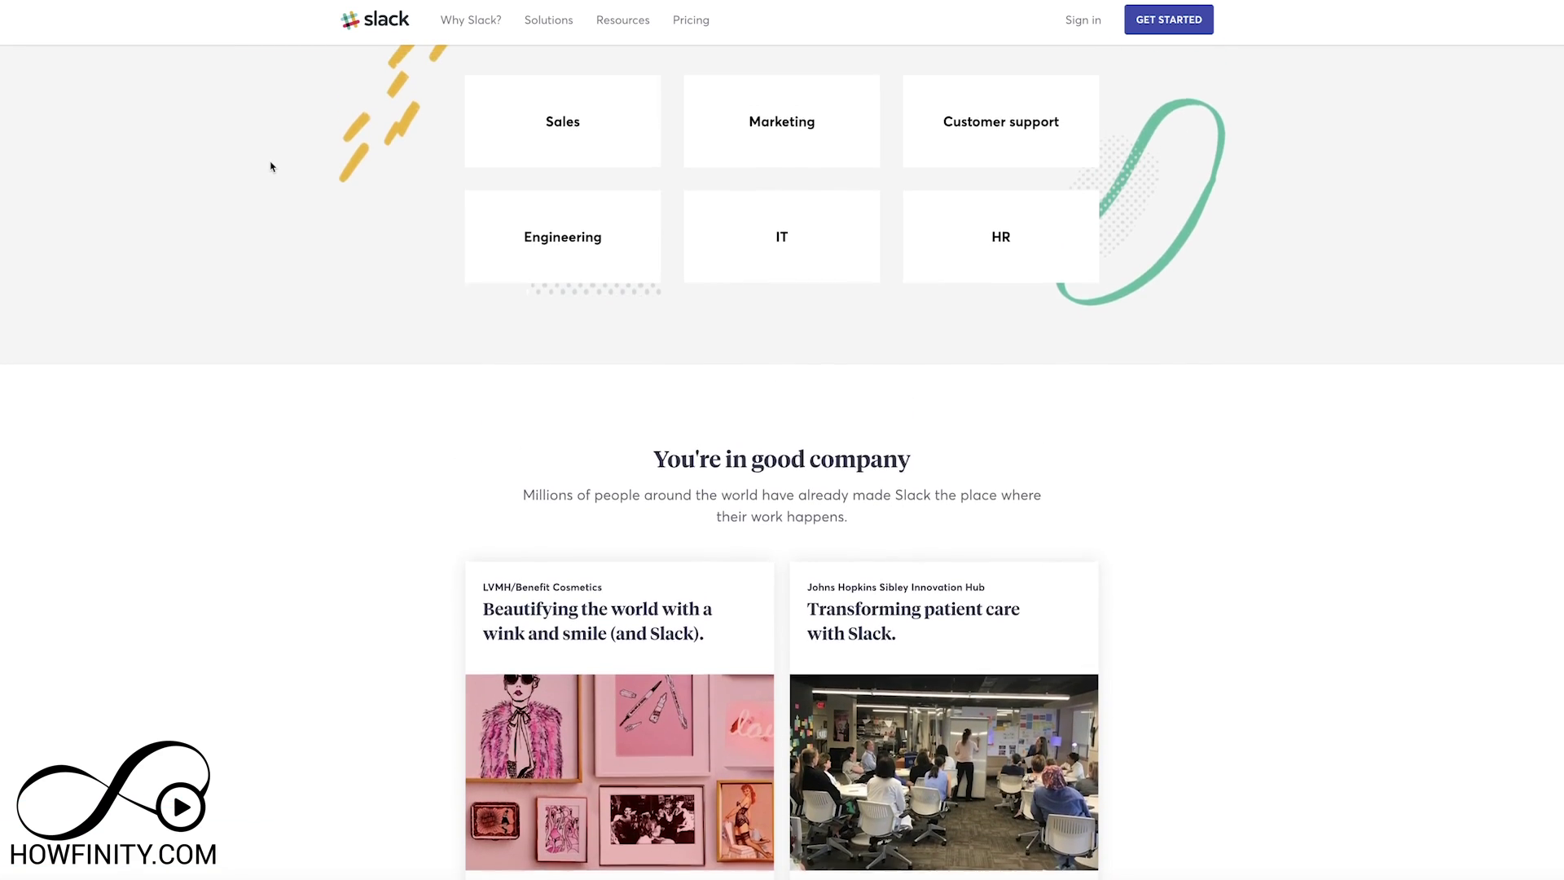
pyautogui.scroll(8, 271, 166)
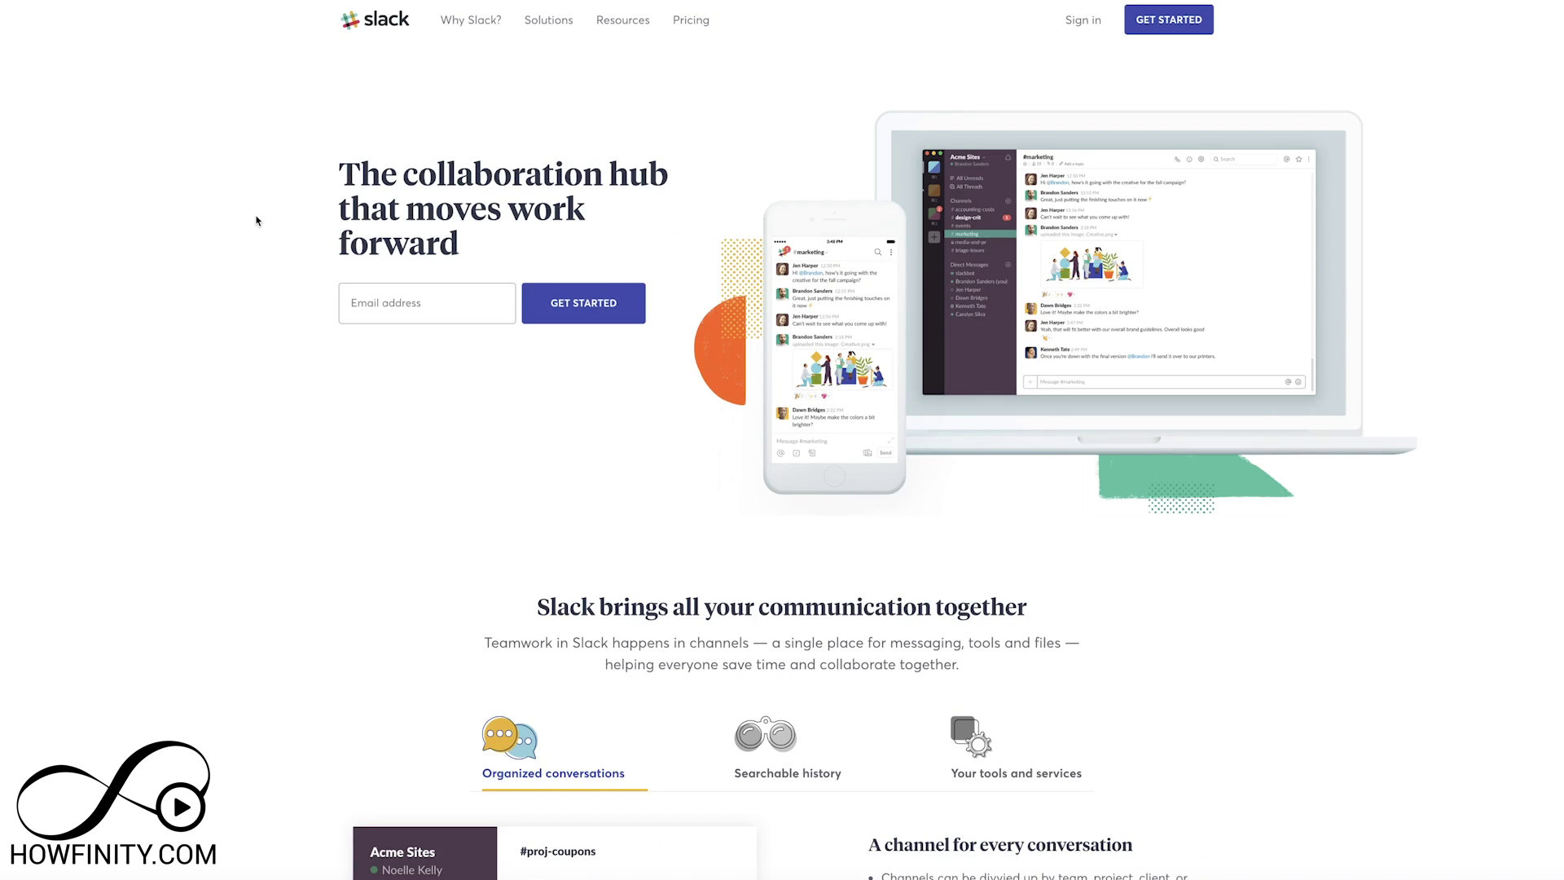
# Examine the product overview page, including the searchable history example and the sections on collaboration and integrated tools.
pyautogui.scroll(-2, 256, 220)
pyautogui.scroll(-3, 255, 219)
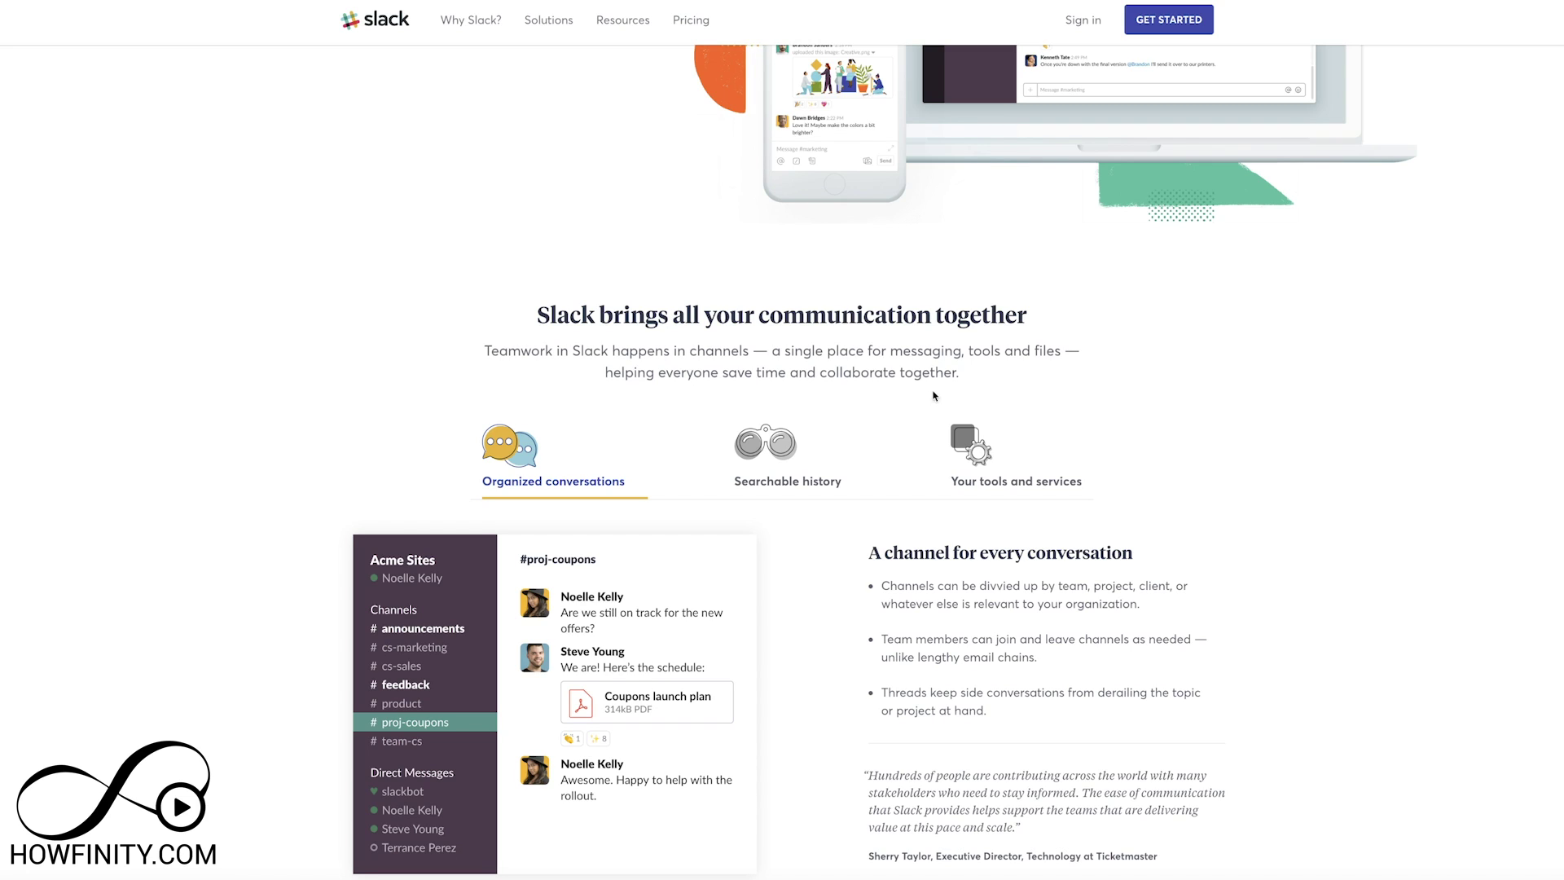
pyautogui.click(790, 460)
pyautogui.scroll(-3, 792, 461)
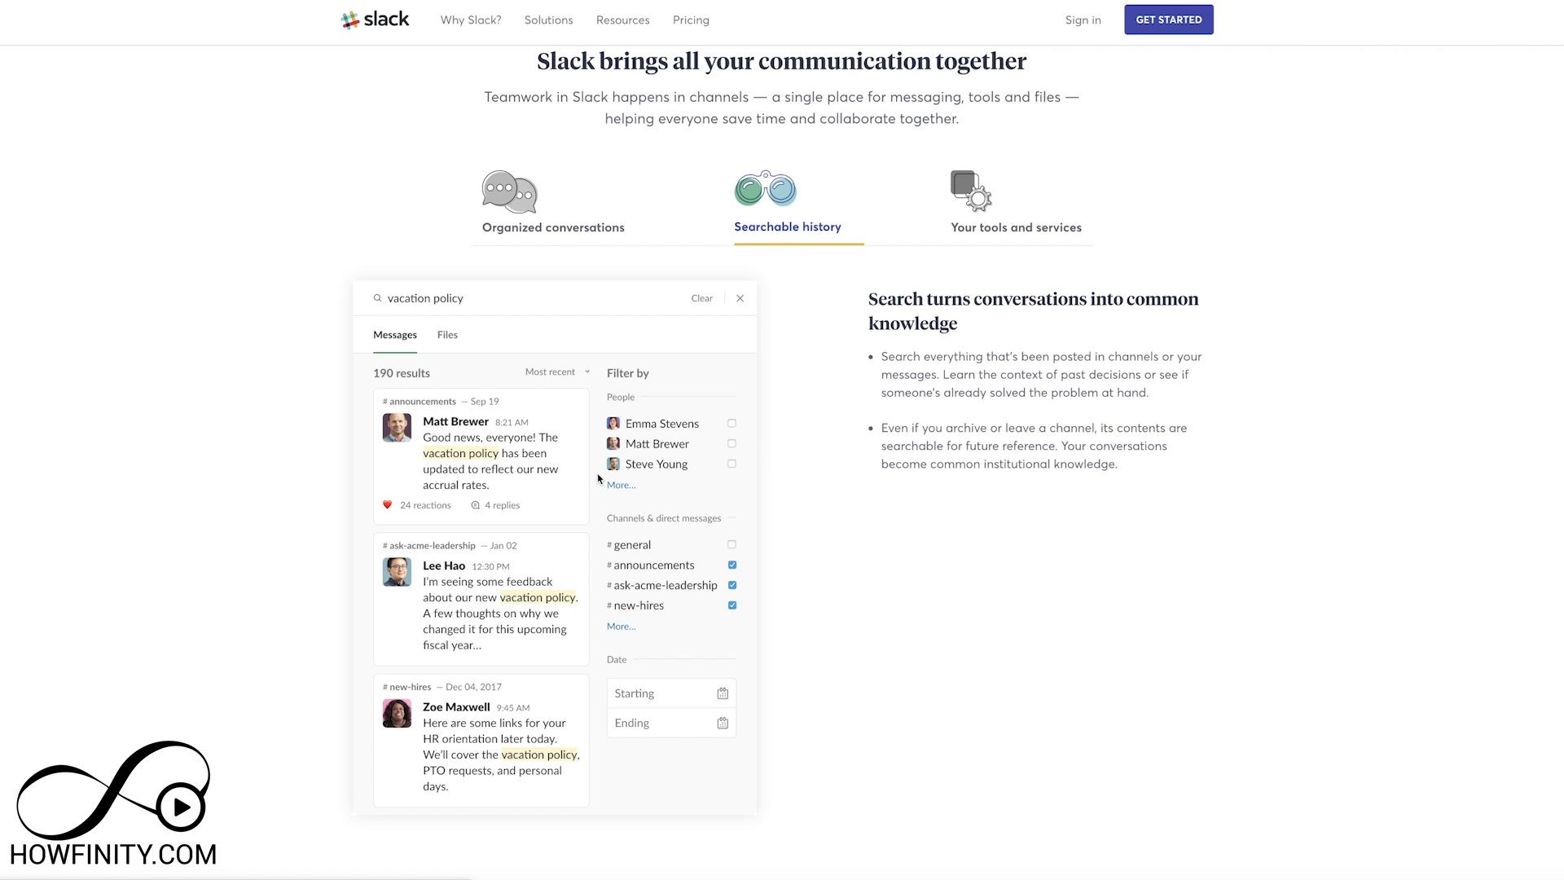
pyautogui.scroll(-7, 598, 478)
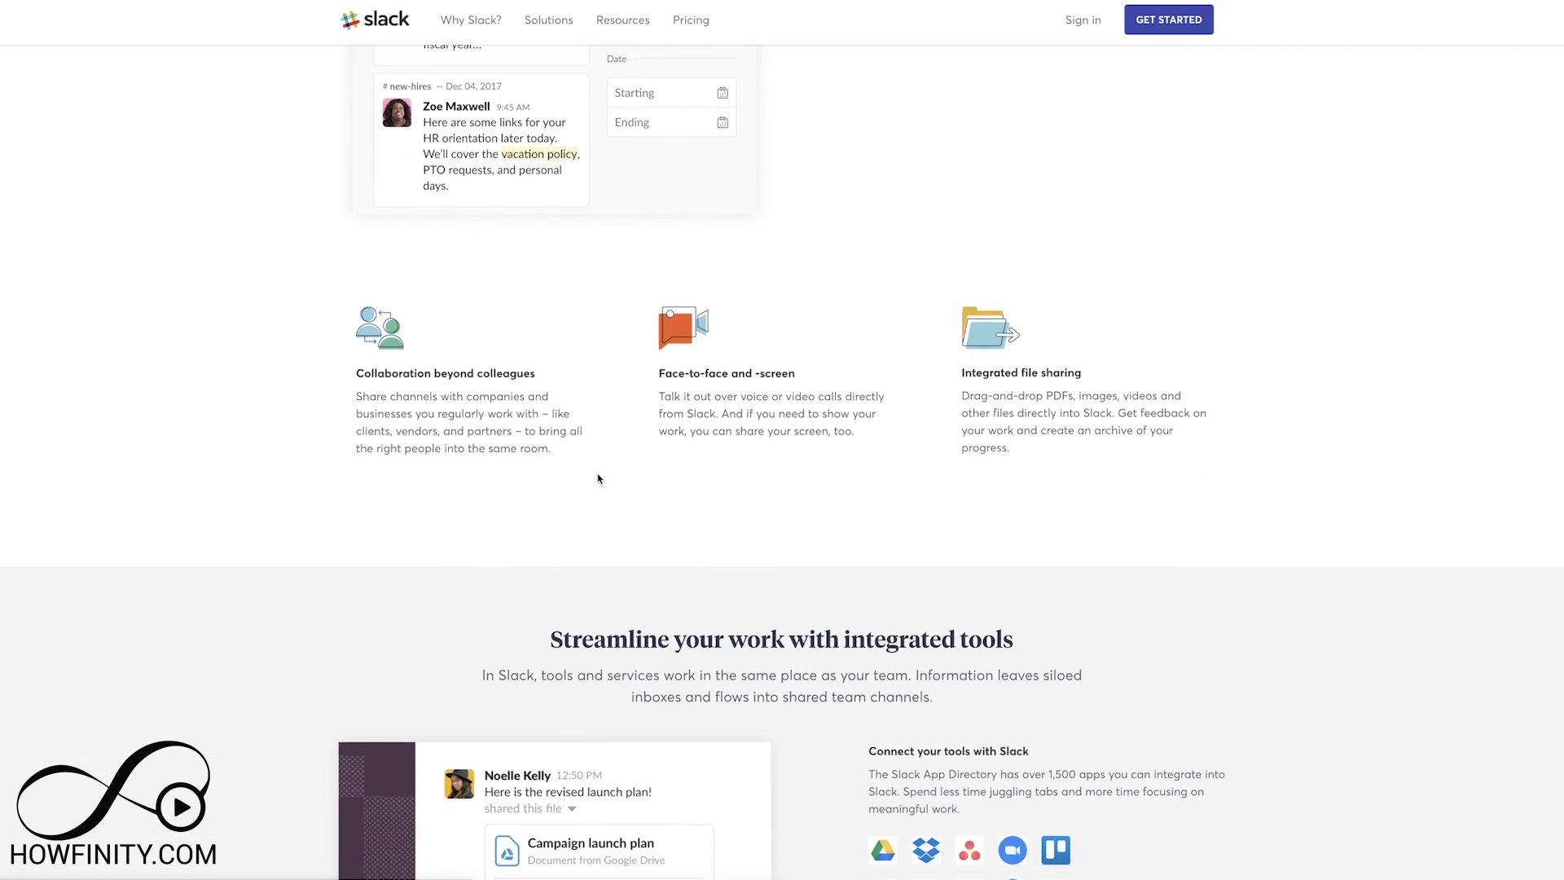
pyautogui.scroll(10, 598, 478)
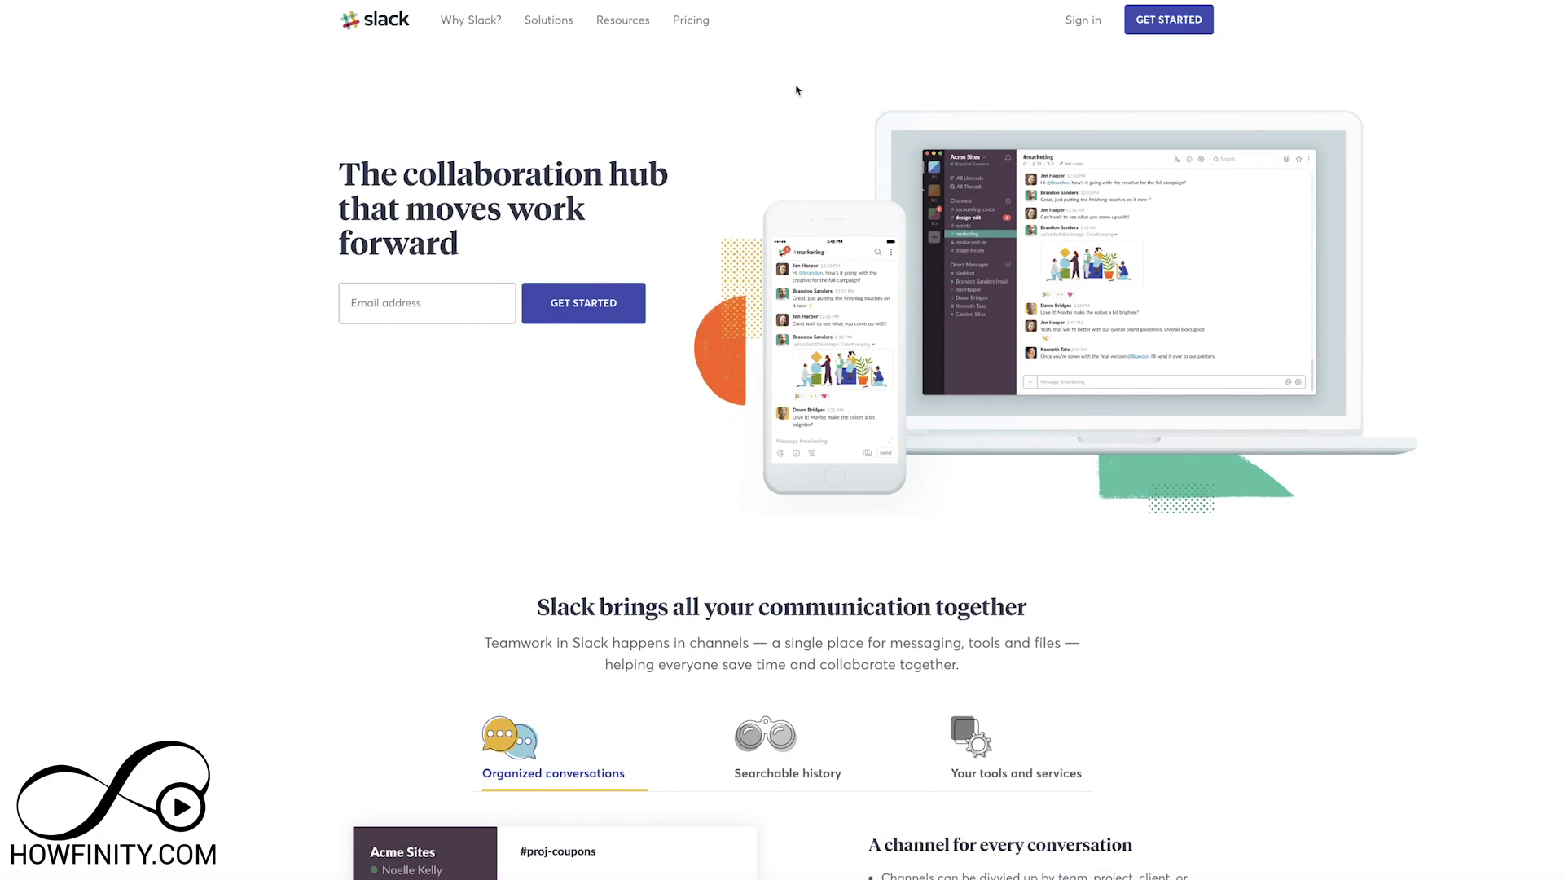
# Open the pricing page and compare the Free, Standard and Plus plans' prices and features.
pyautogui.click(691, 27)
pyautogui.scroll(-2, 194, 334)
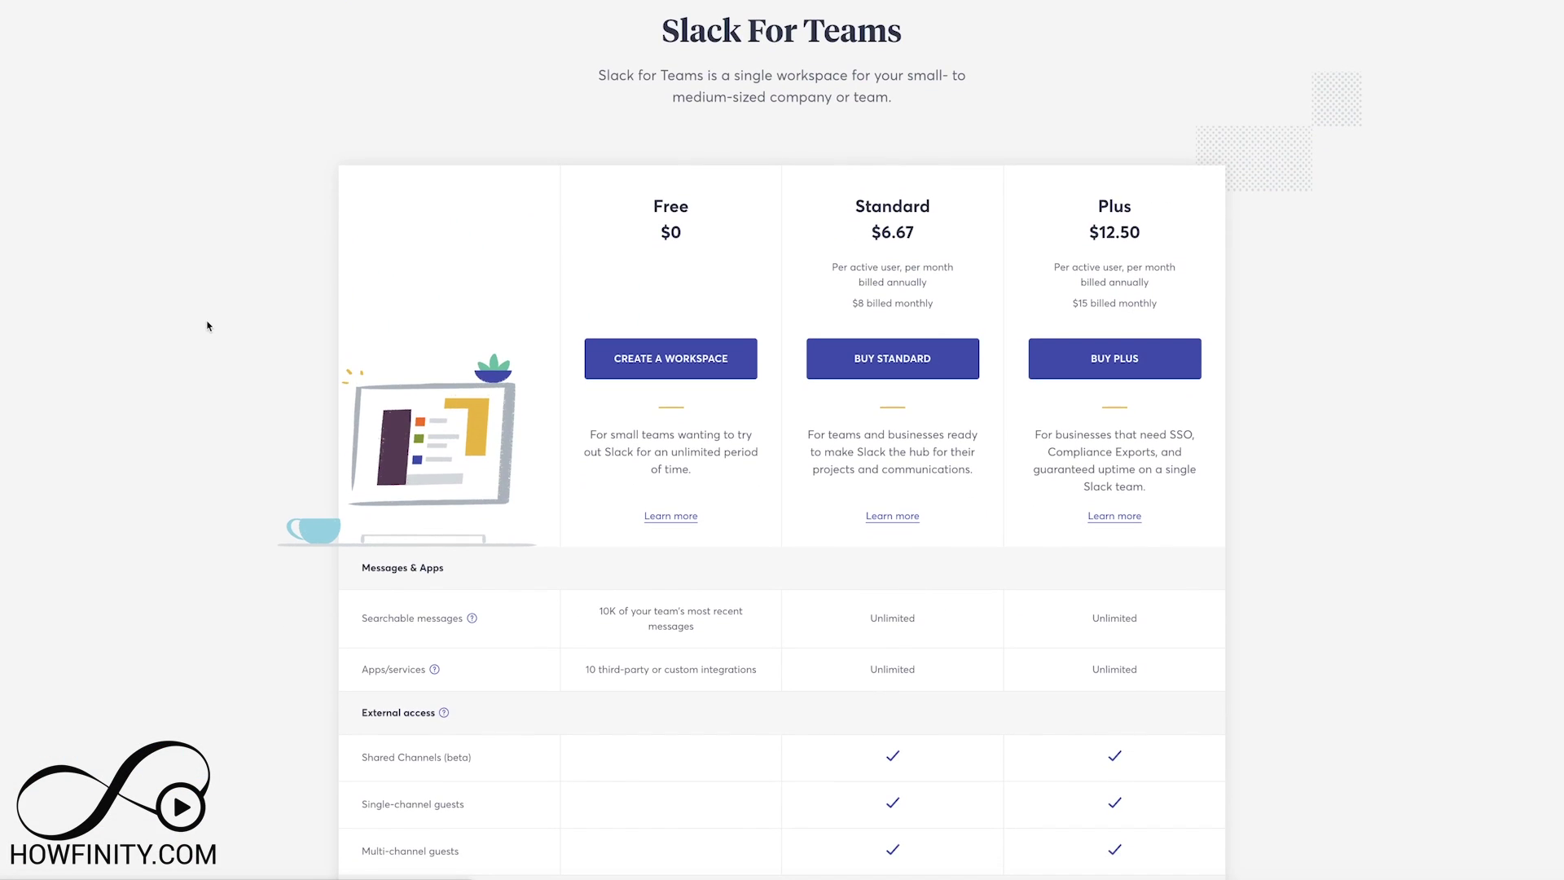
pyautogui.scroll(-1, 208, 325)
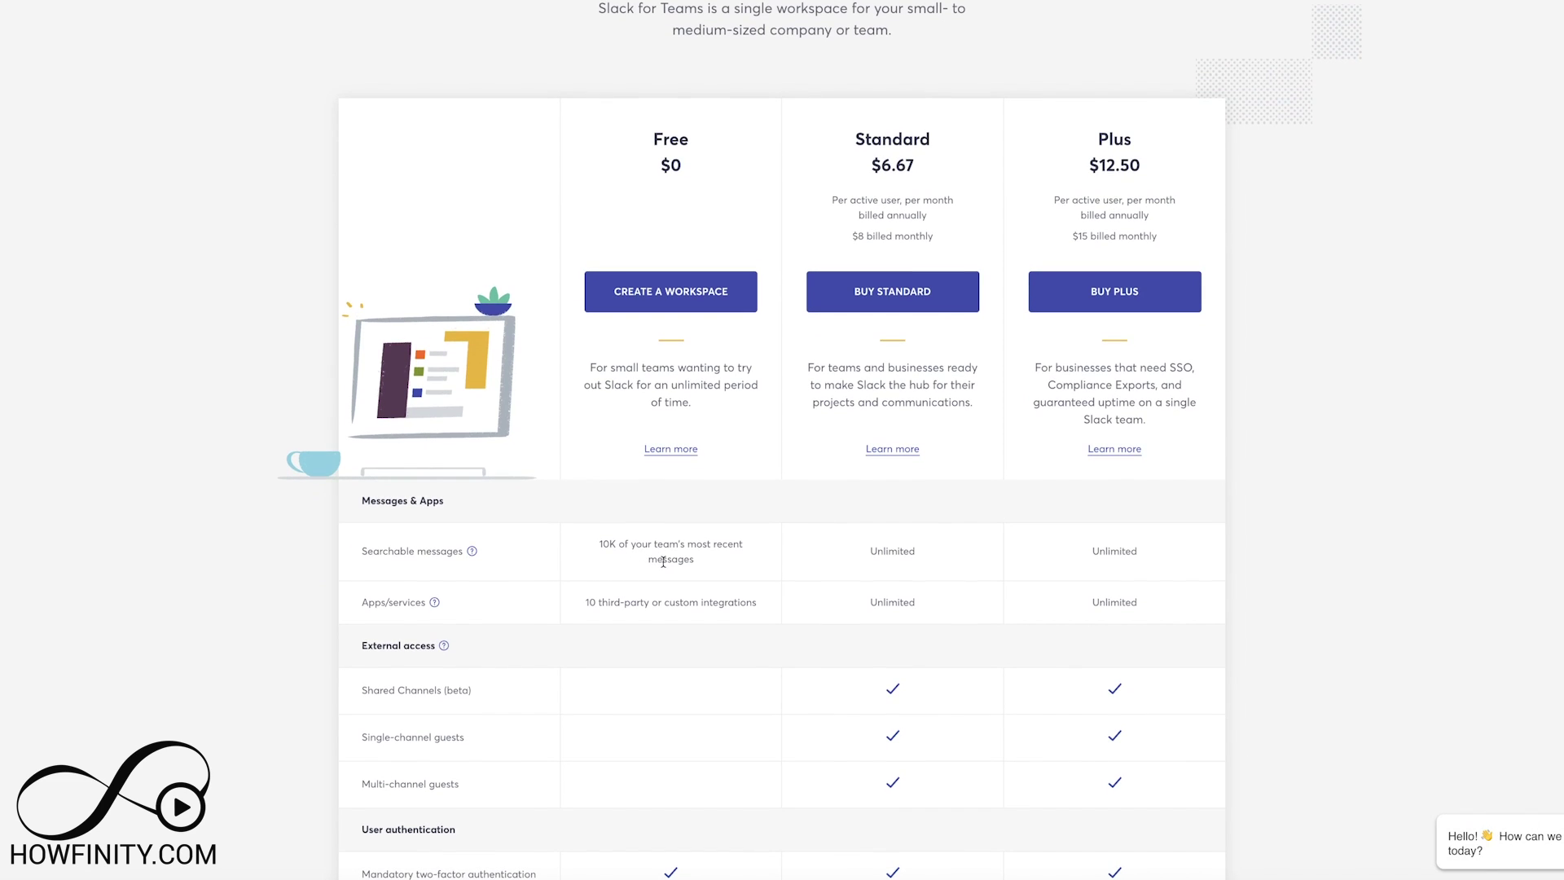
pyautogui.scroll(-1, 650, 575)
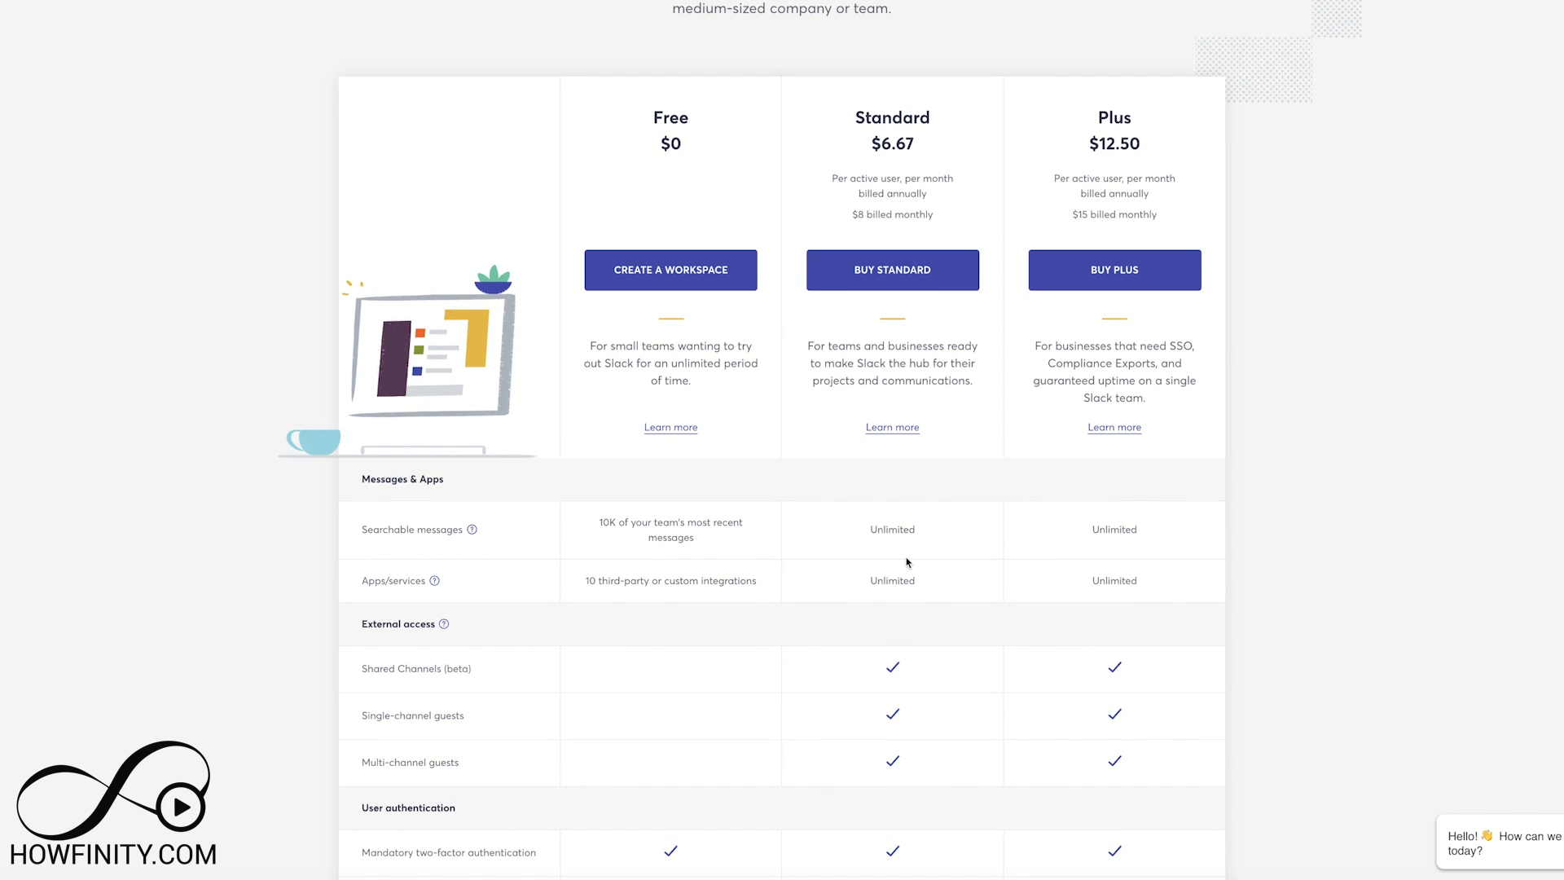
pyautogui.scroll(-2, 910, 546)
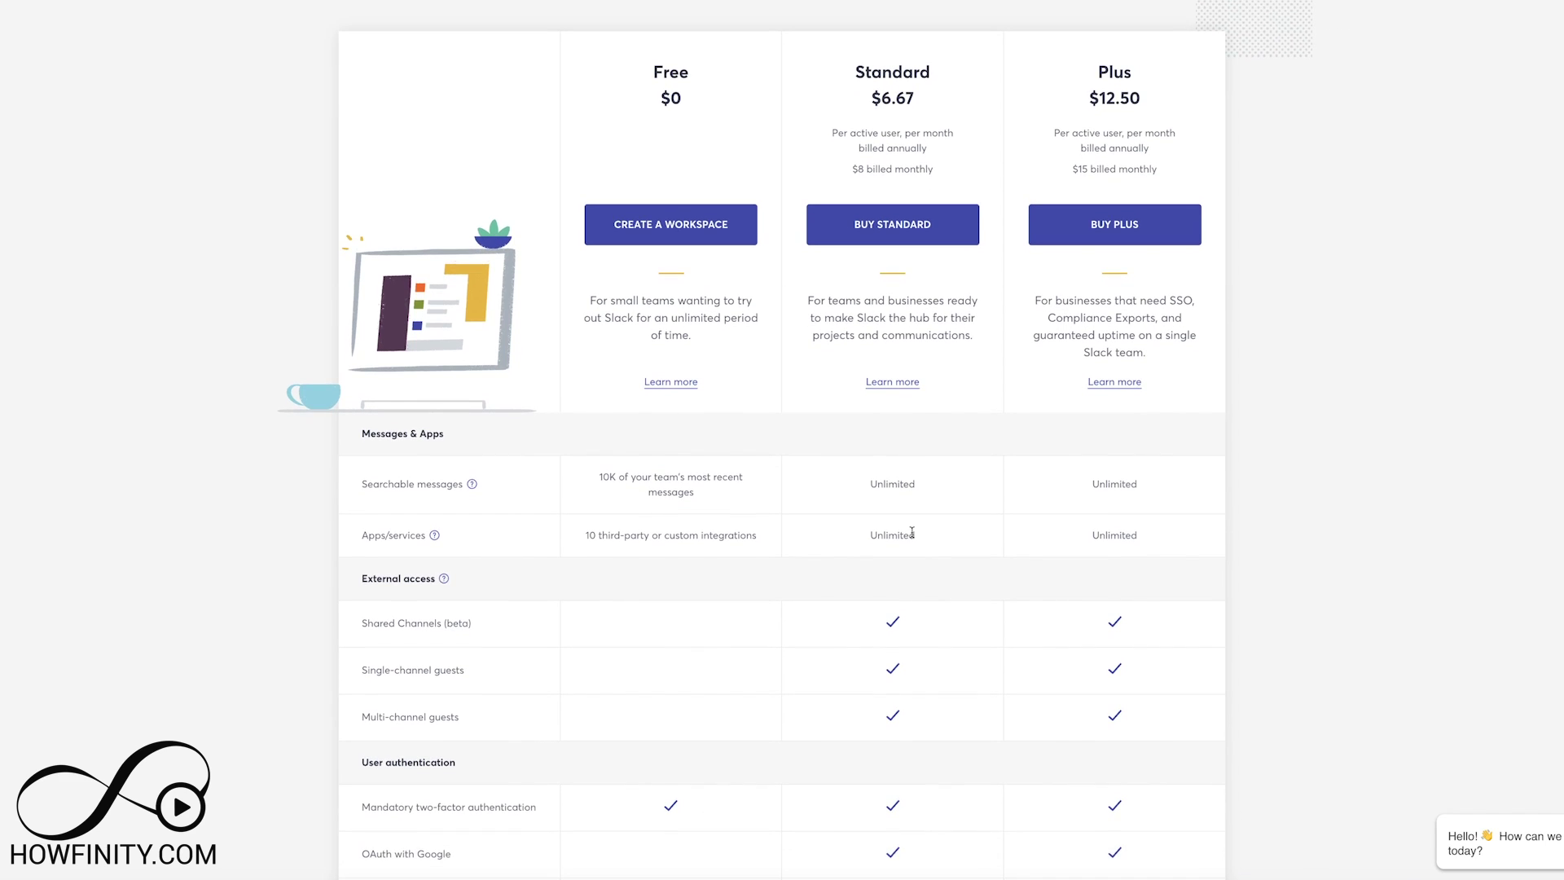
pyautogui.scroll(-10, 918, 538)
pyautogui.scroll(15, 919, 539)
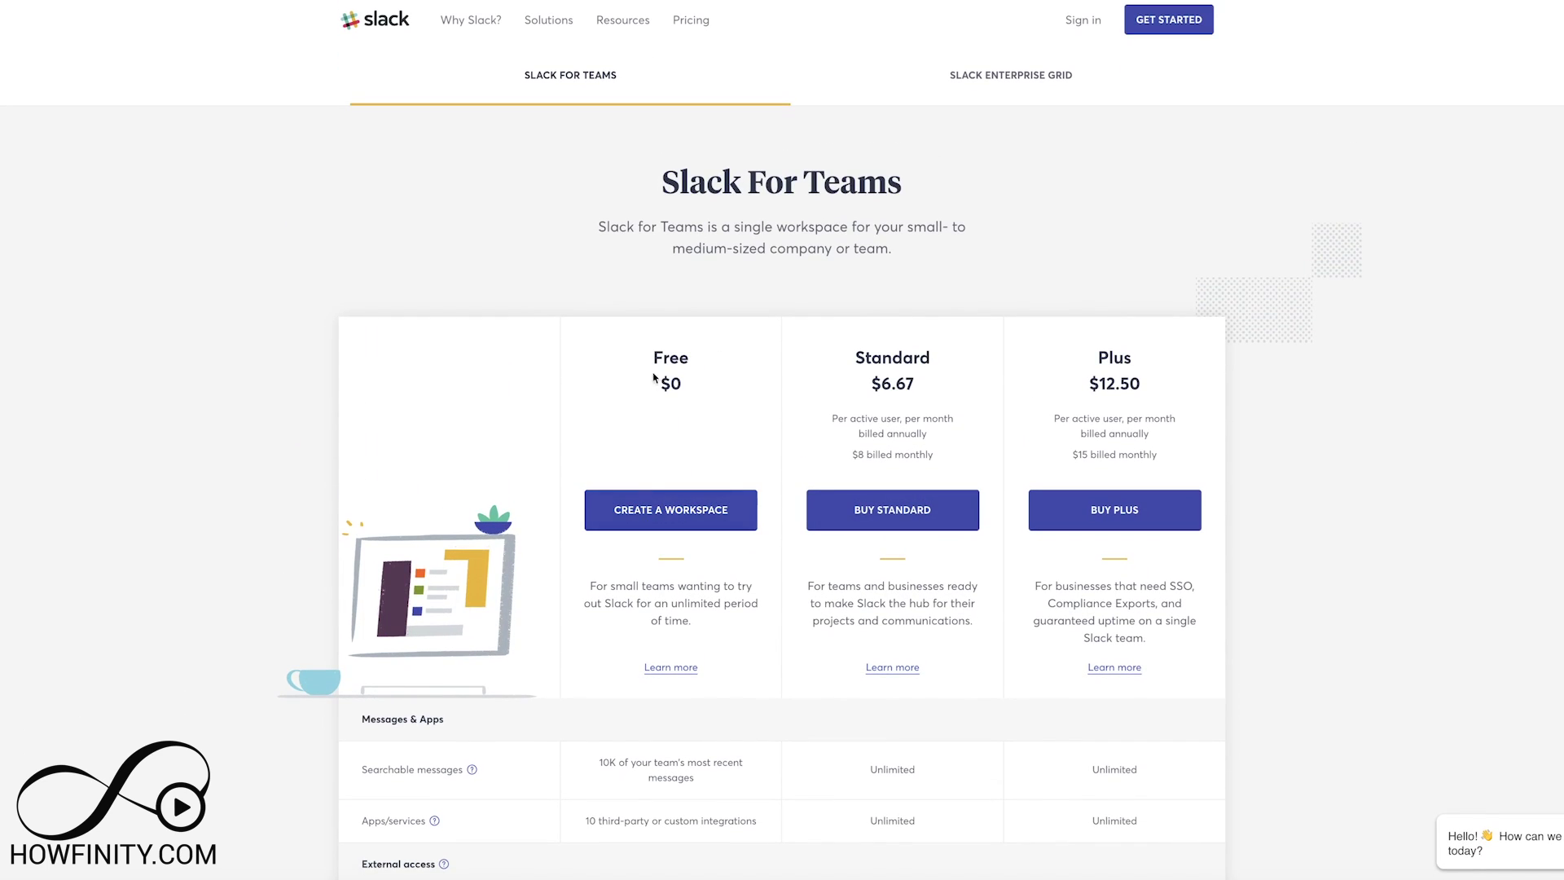
# Start creating a workspace on the Free plan and fill in the full name and the account password.
pyautogui.click(650, 523)
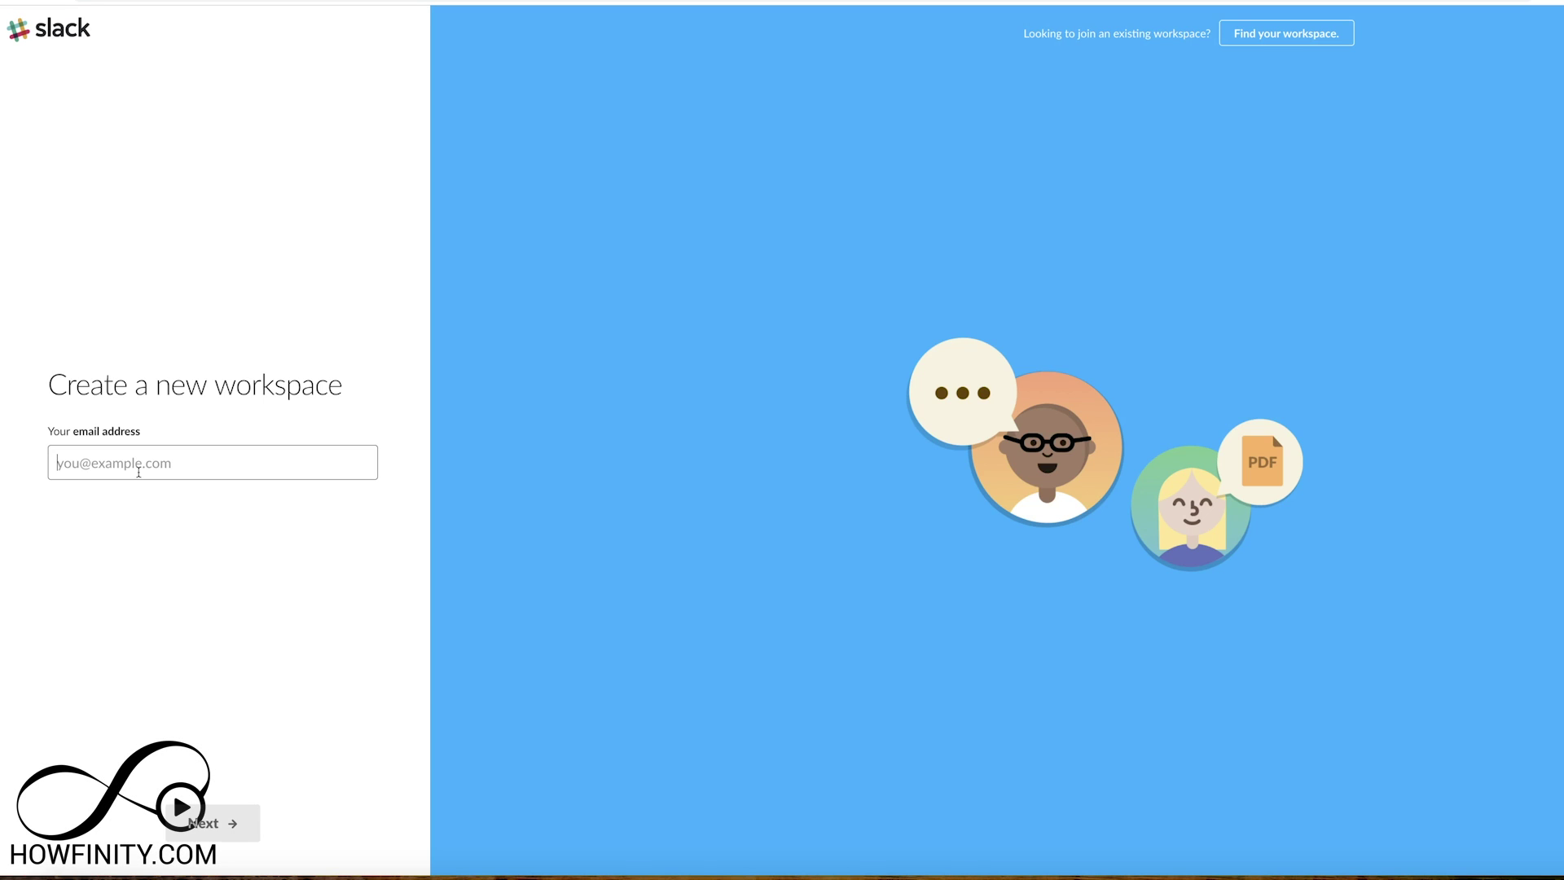
pyautogui.scroll(-1, 138, 473)
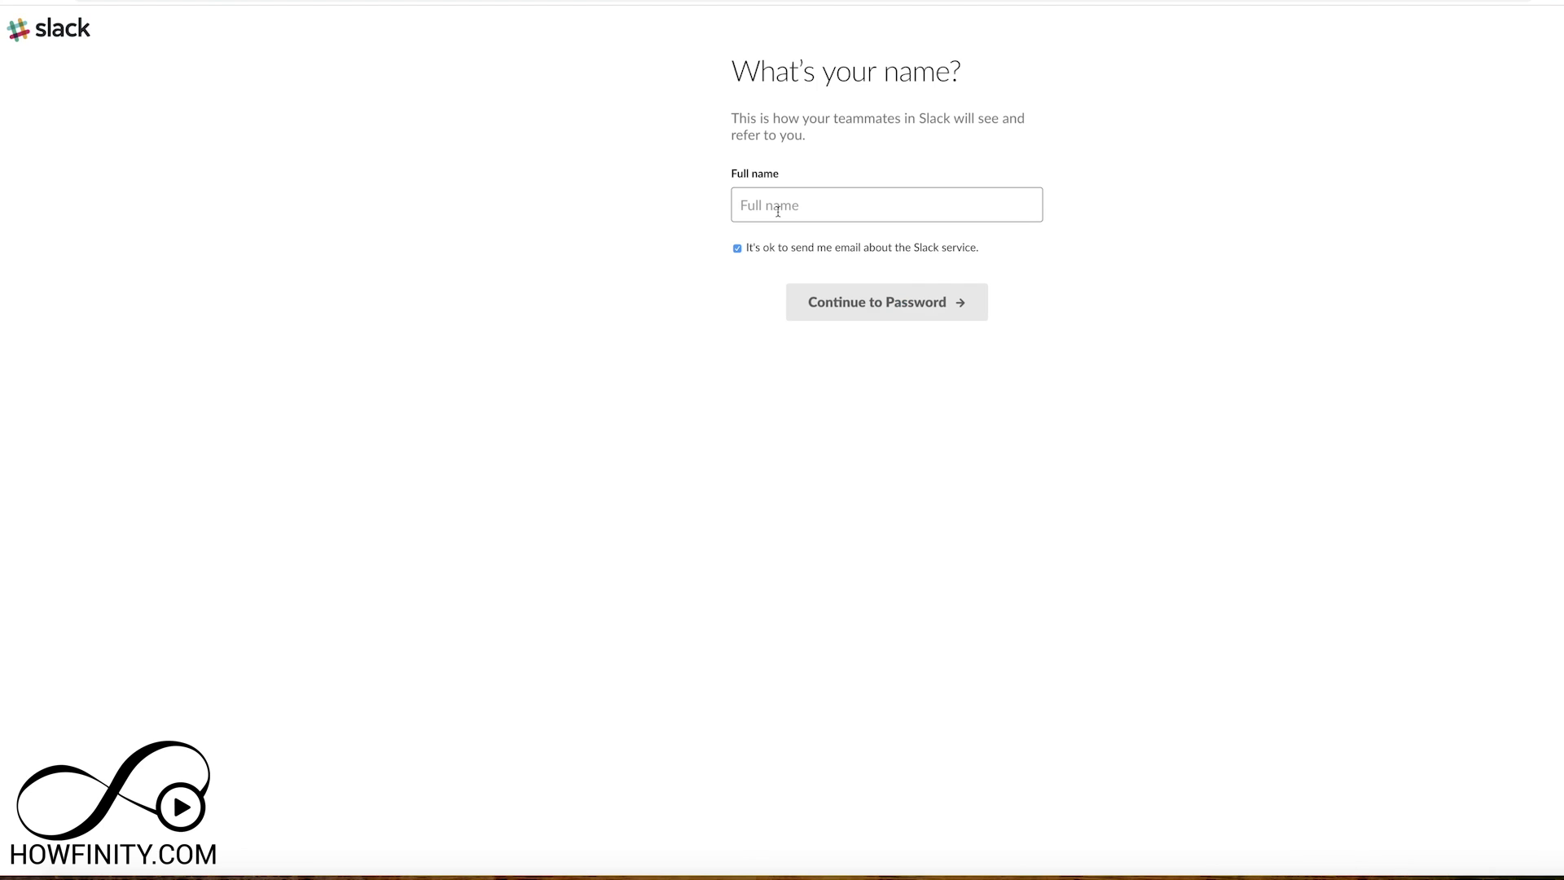
pyautogui.write('Saj')
pyautogui.click(884, 306)
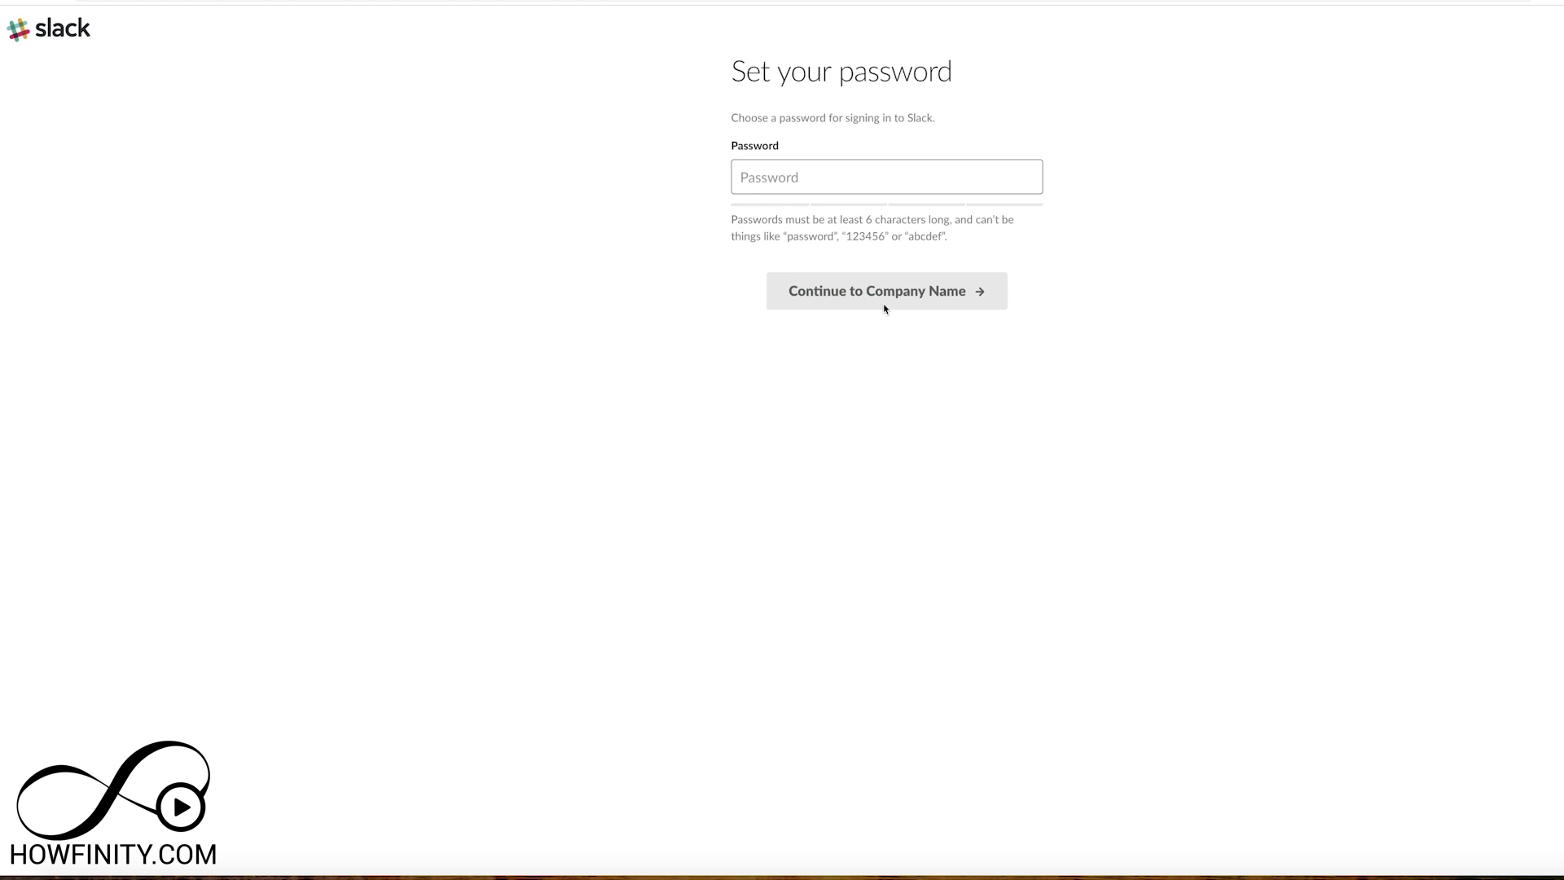
pyautogui.write('••••••••••')
pyautogui.click(884, 301)
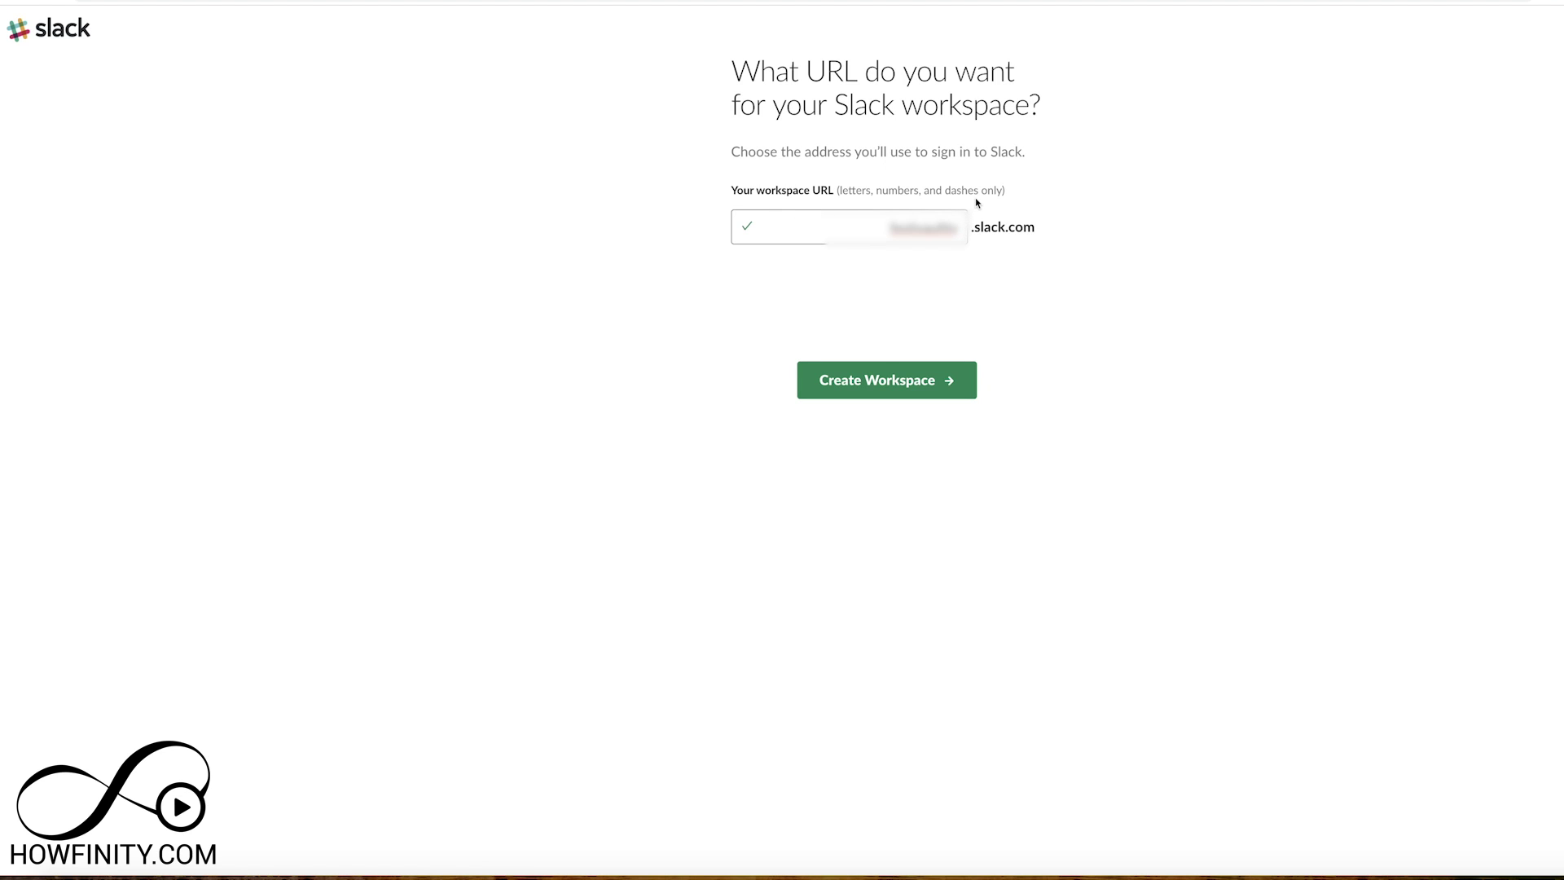
# Create the workspace with the entered URL and agree to the terms.
pyautogui.click(882, 381)
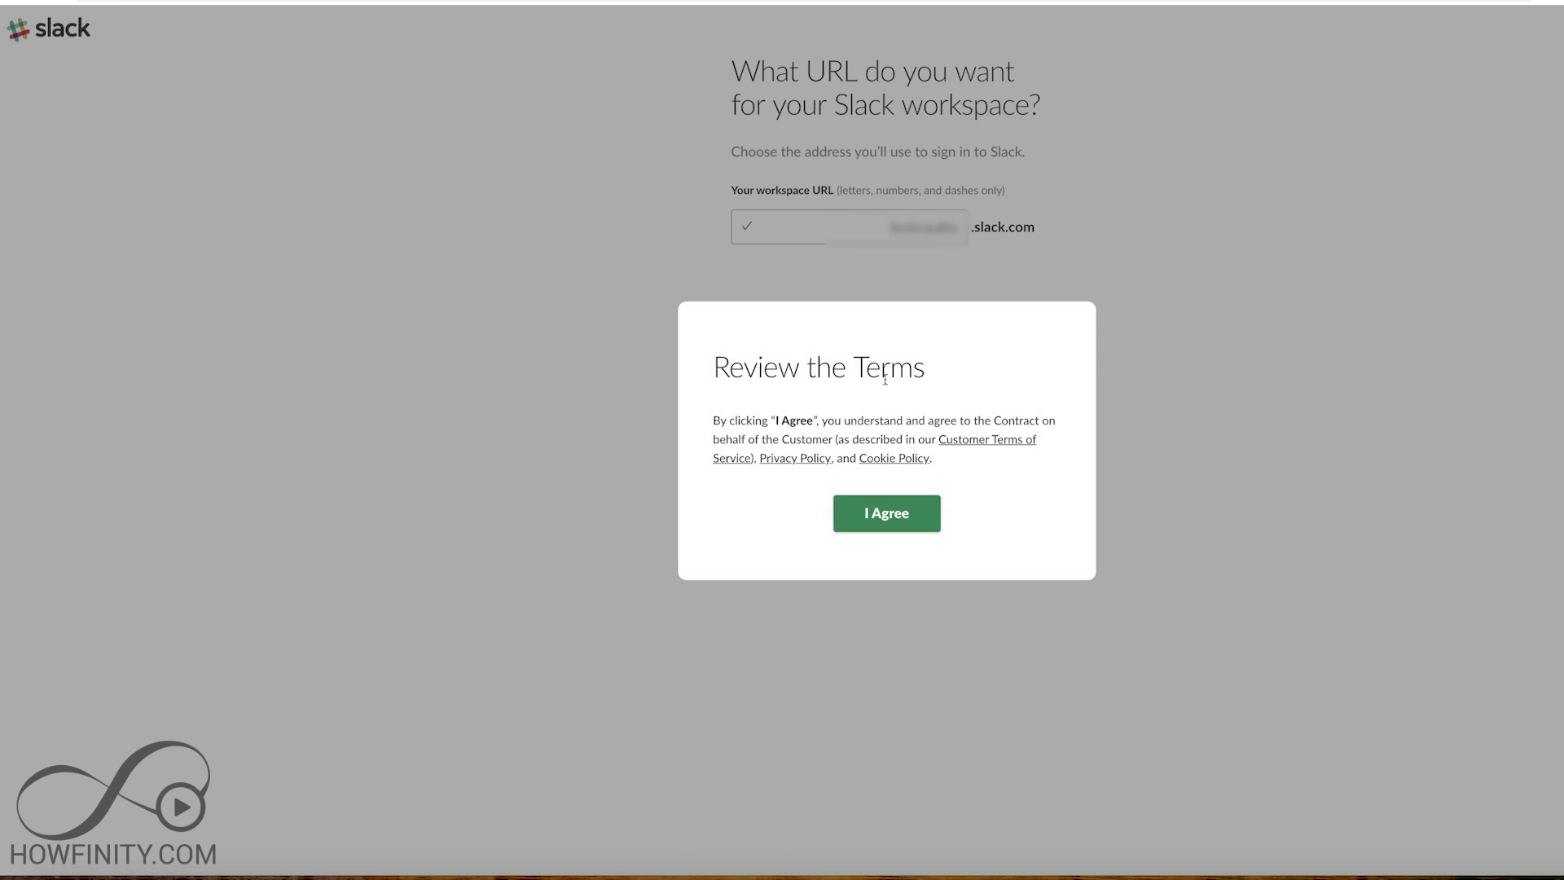
pyautogui.click(878, 519)
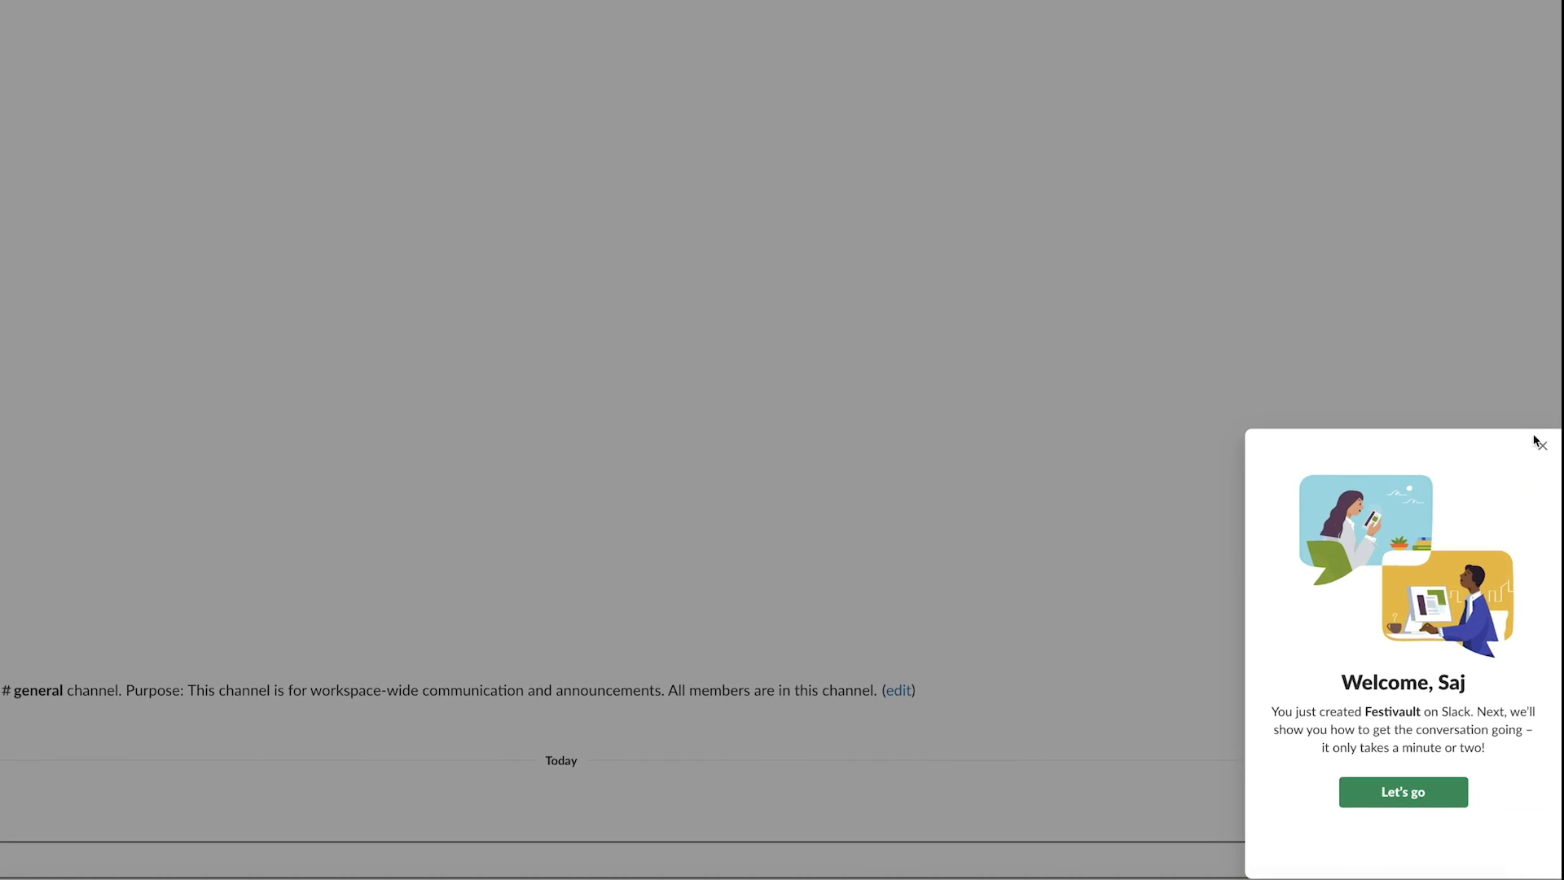
# Start the guided introduction and create a new channel named apps.
pyautogui.click(1433, 793)
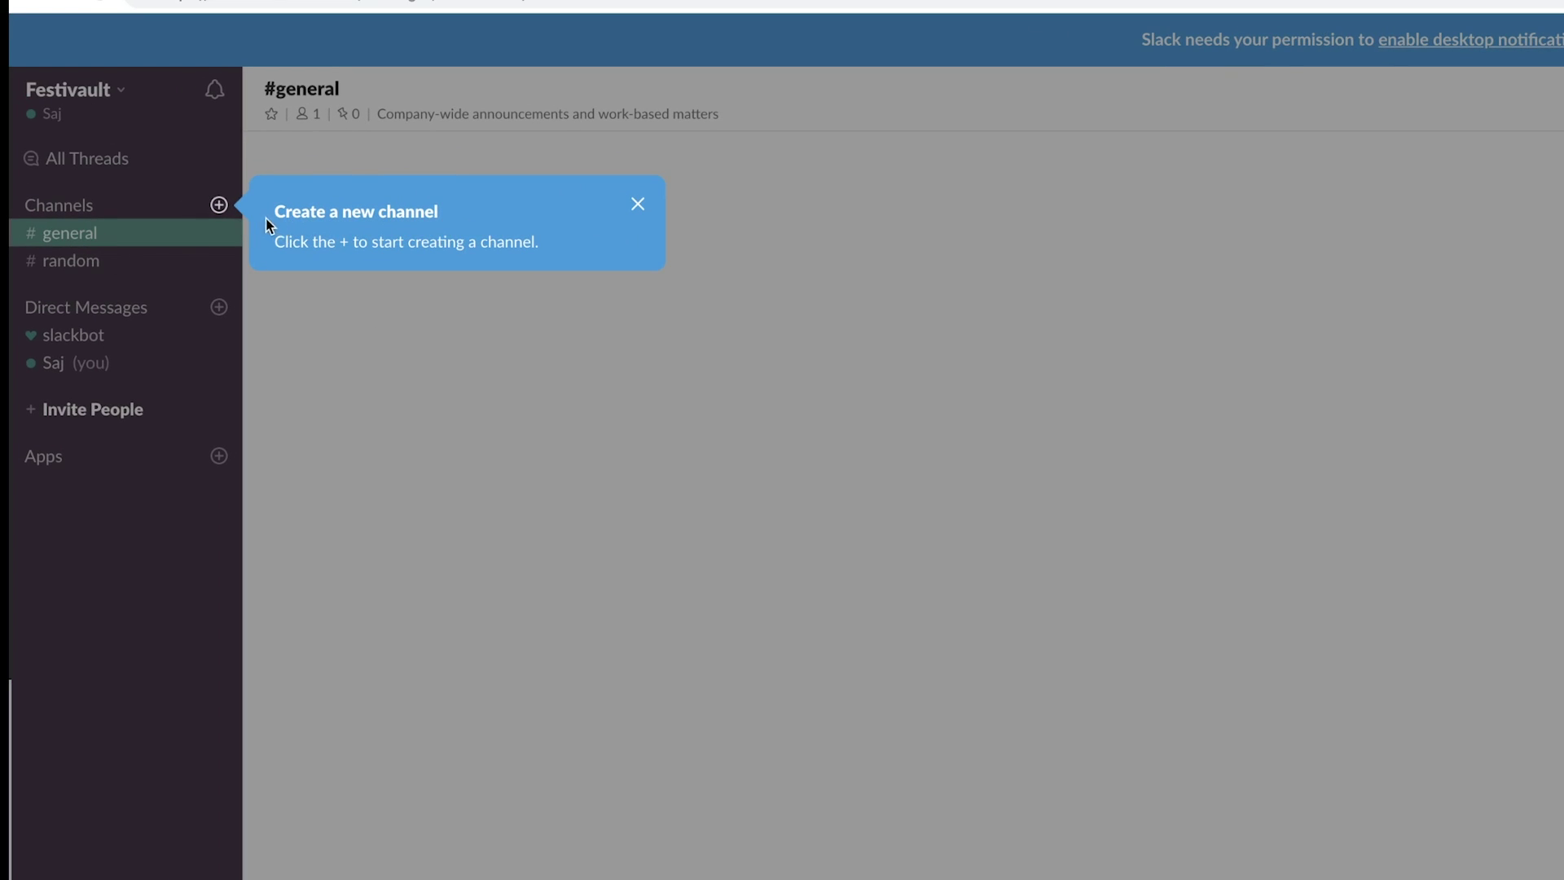
pyautogui.click(219, 206)
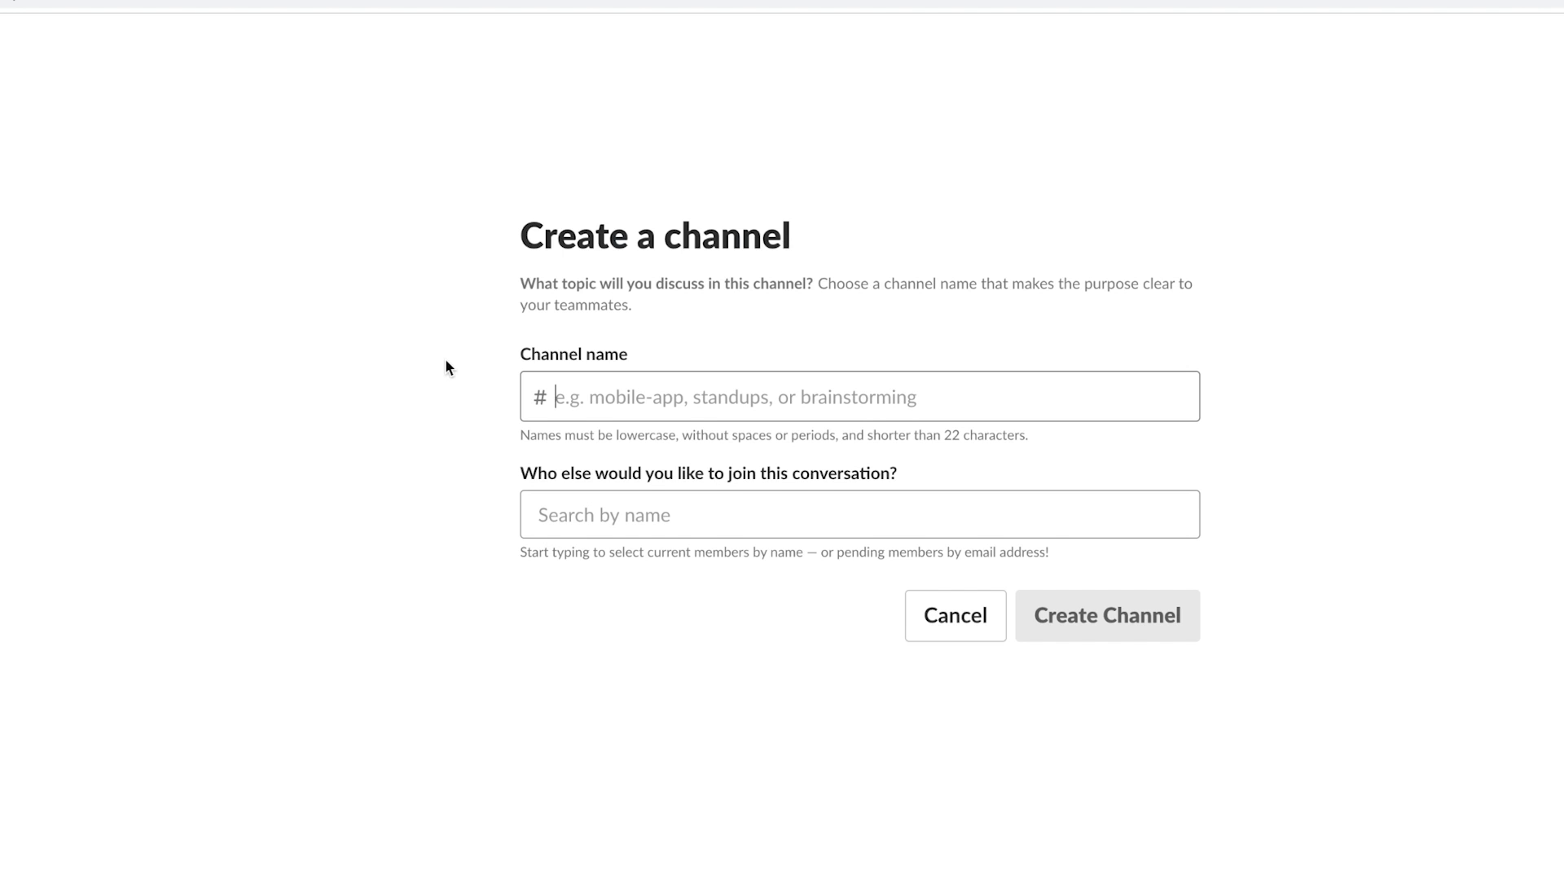
pyautogui.write('apps')
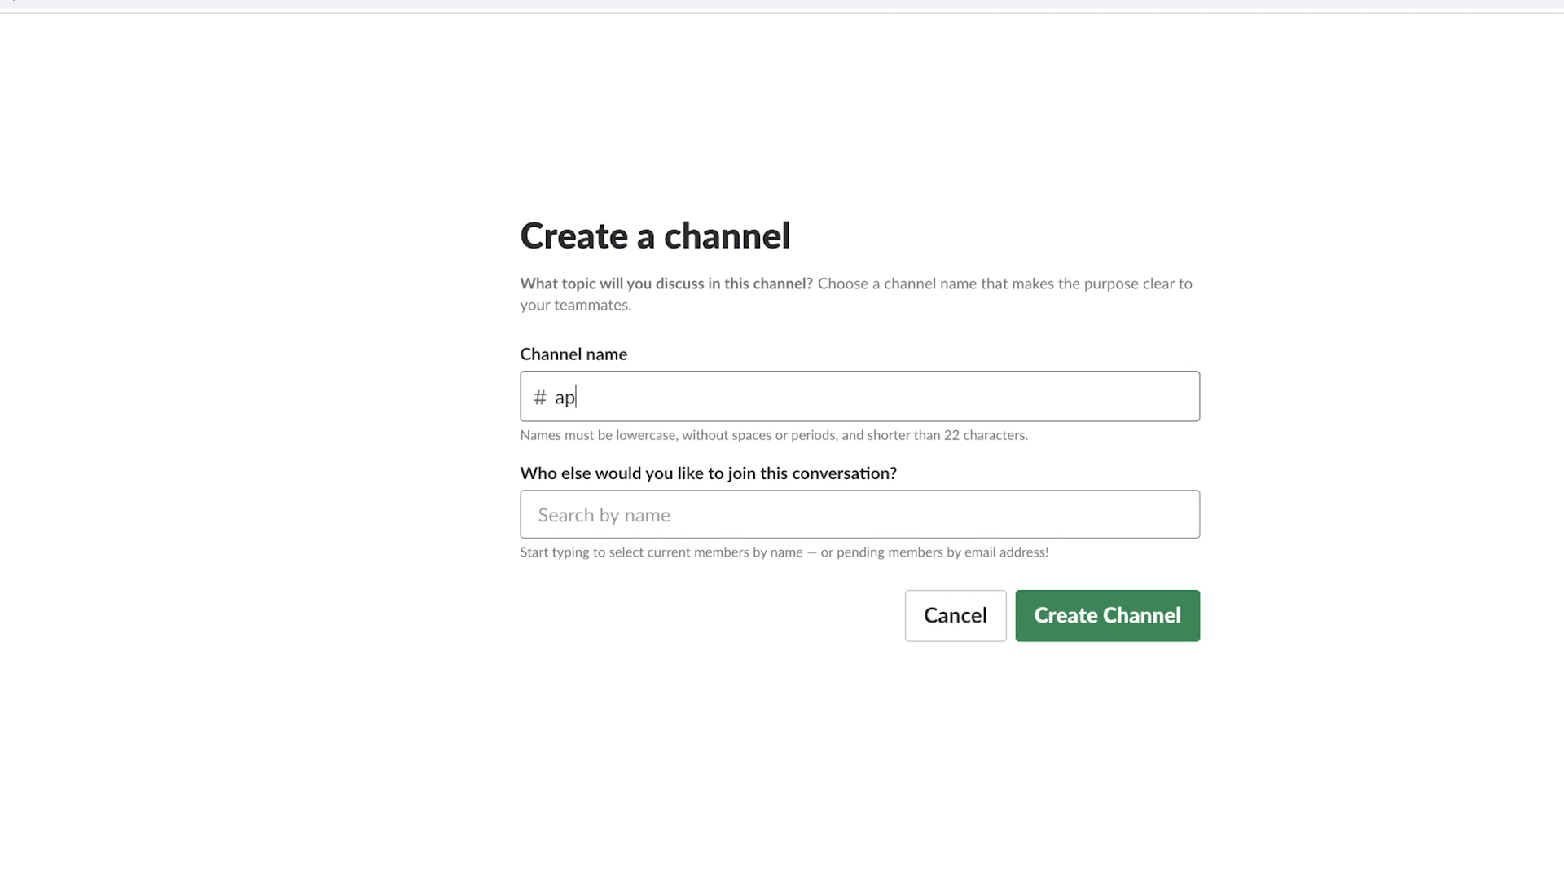
pyautogui.click(1092, 624)
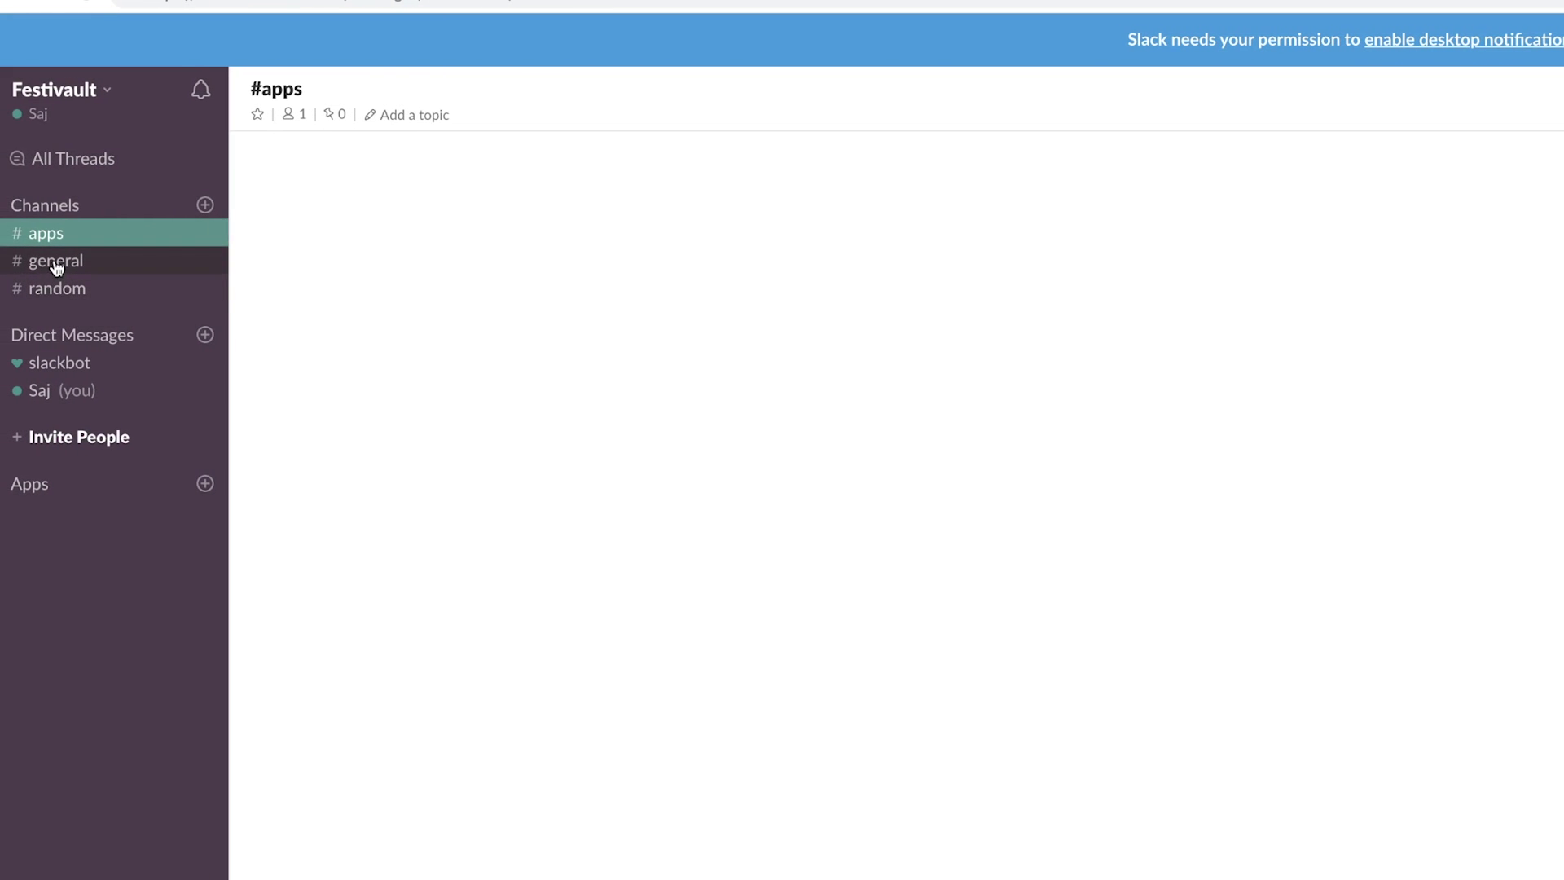
# View the general and random channels.
pyautogui.click(55, 260)
pyautogui.click(57, 288)
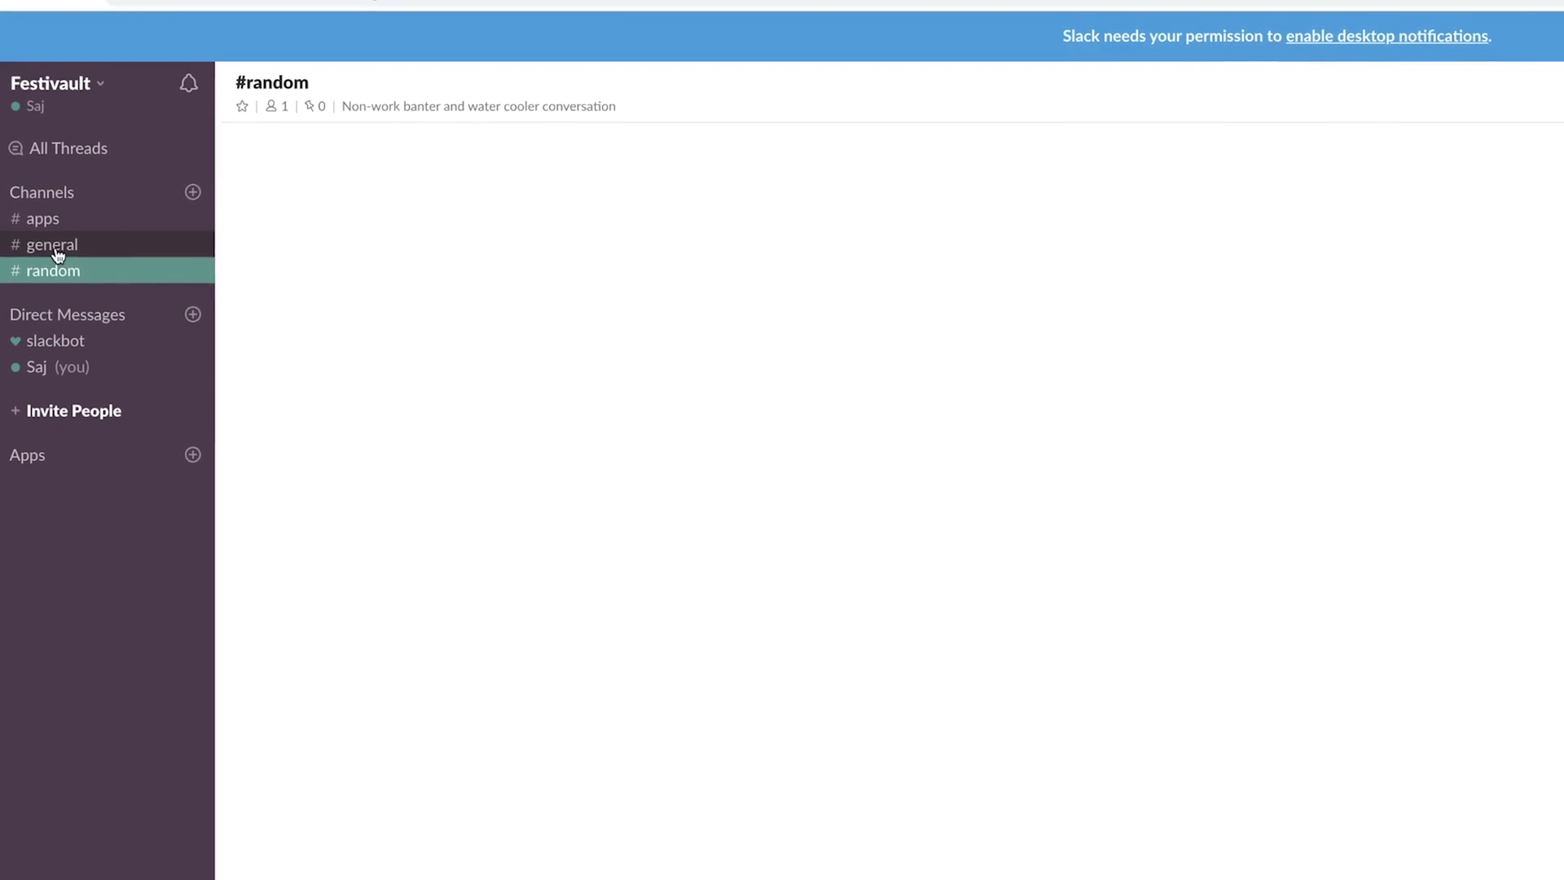
pyautogui.click(55, 260)
# Post the message "this is my first slack chat" in the apps channel.
pyautogui.click(45, 233)
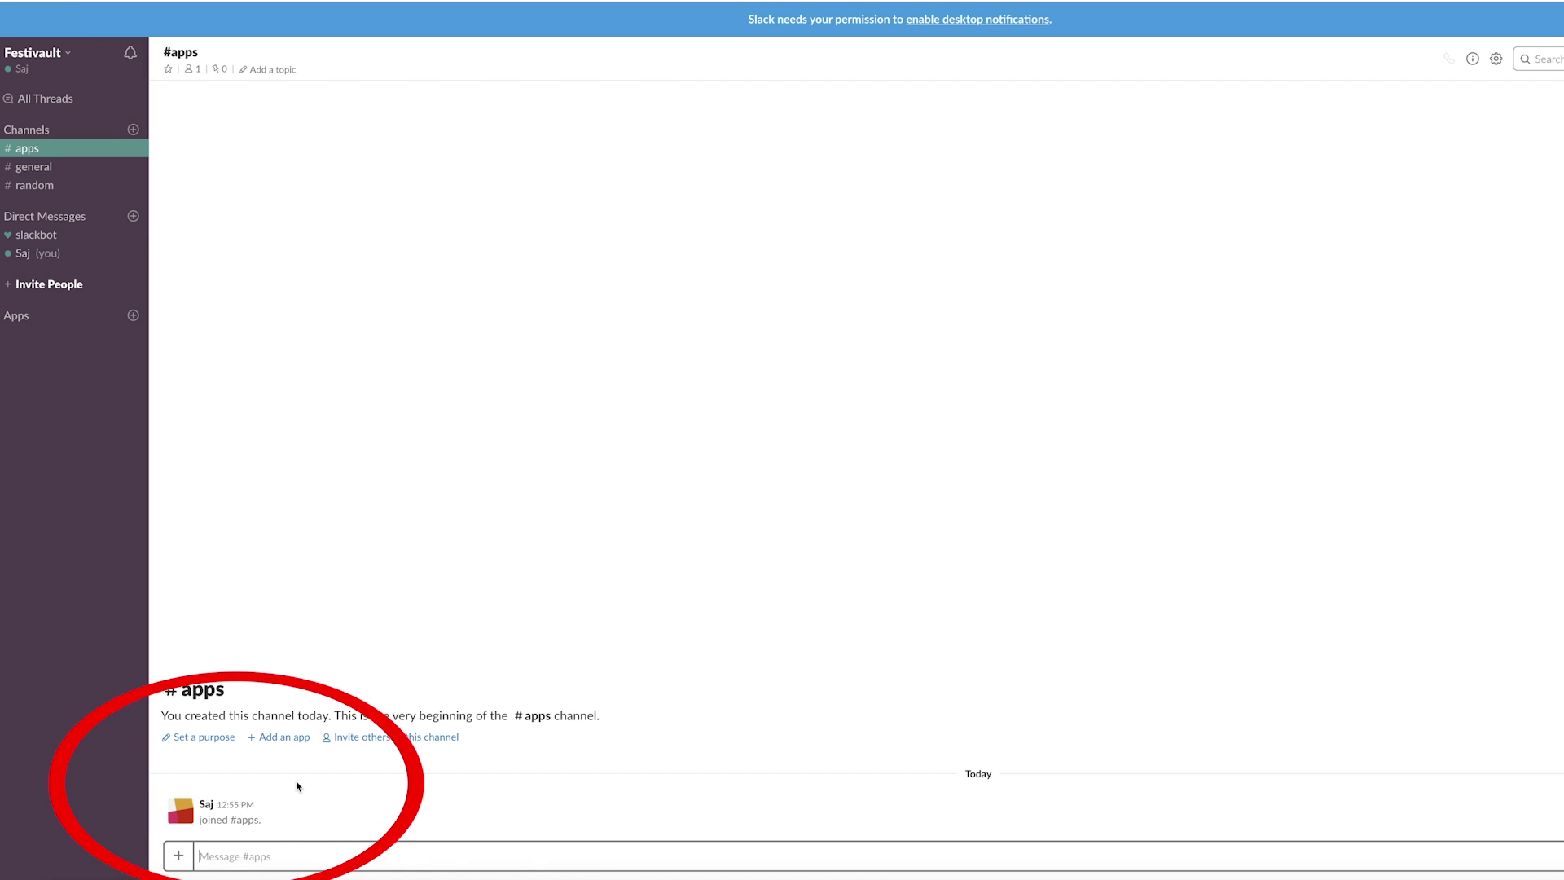
pyautogui.write('this is m')
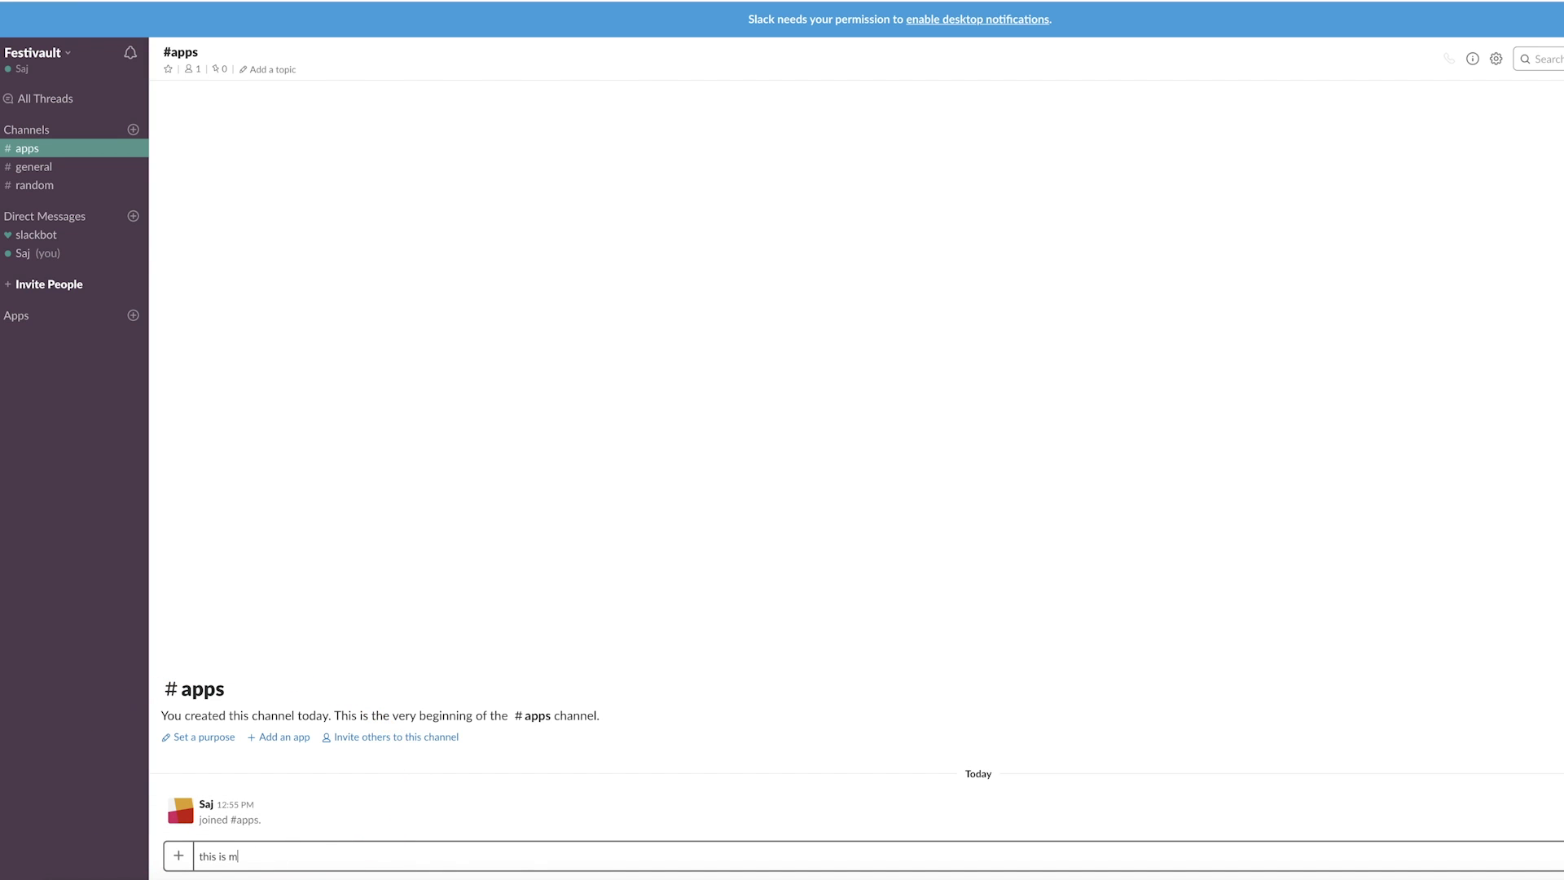
pyautogui.write('y first slack chat')
pyautogui.press('Return')
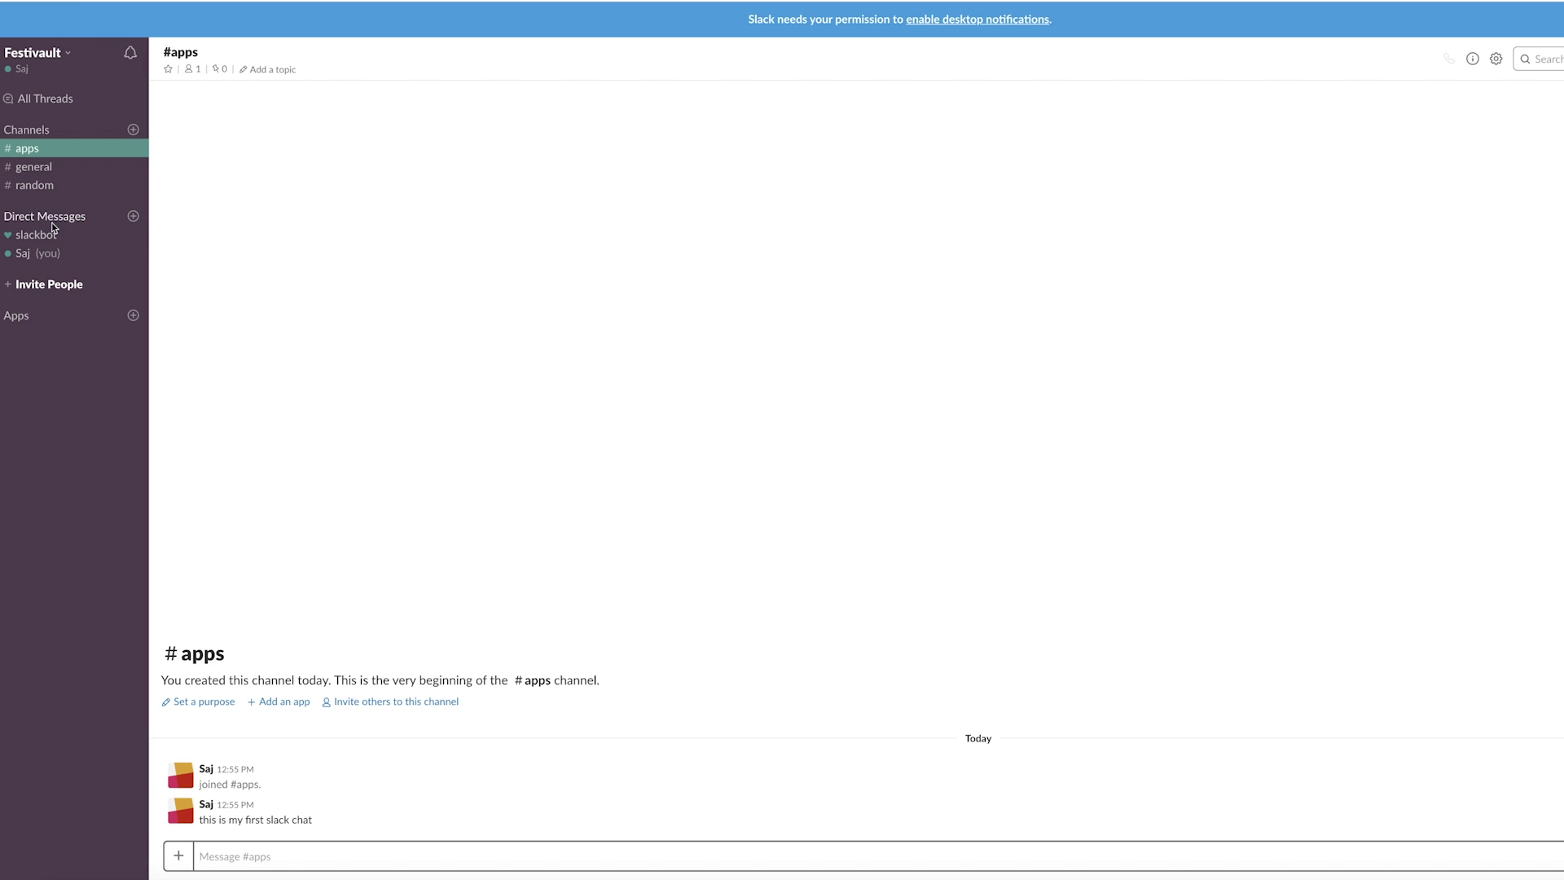
# View the member invitation form, the apps channel and the personal direct message space.
pyautogui.click(29, 292)
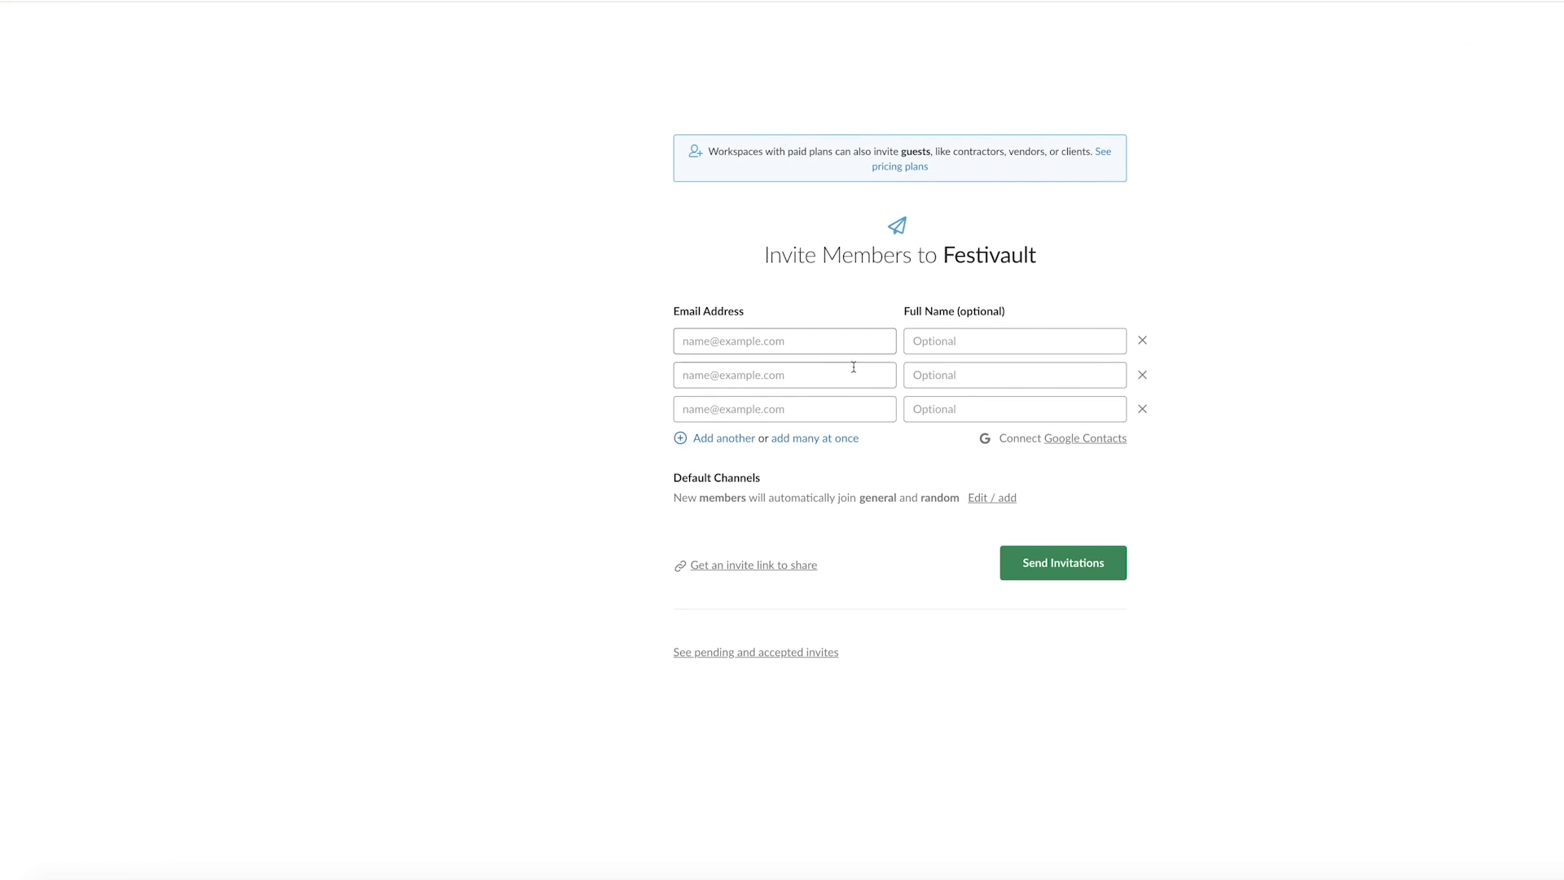
pyautogui.press('Escape')
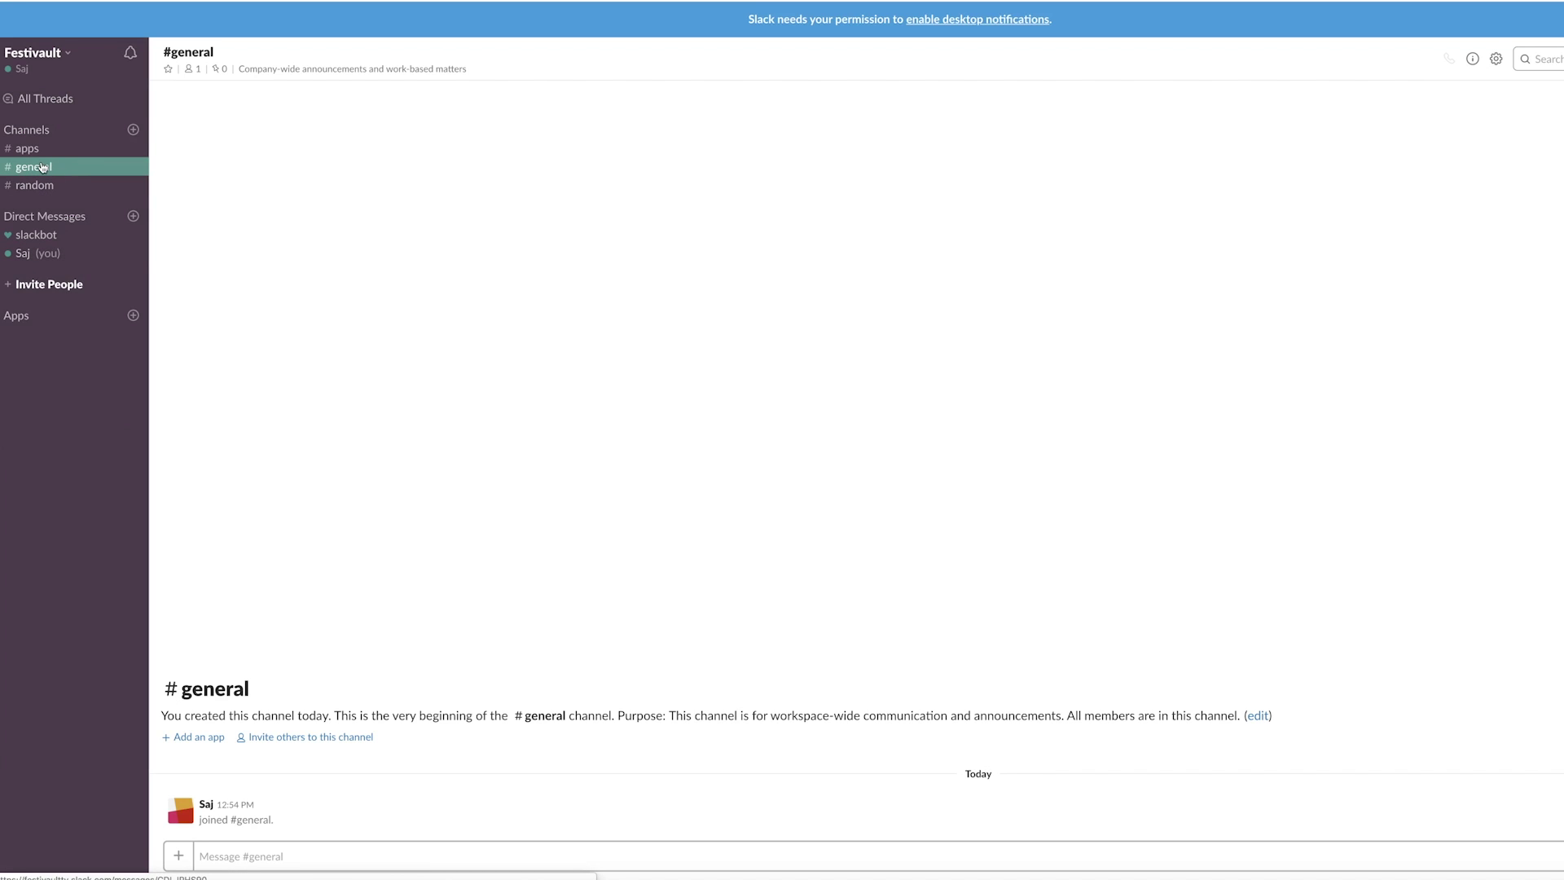
pyautogui.click(28, 150)
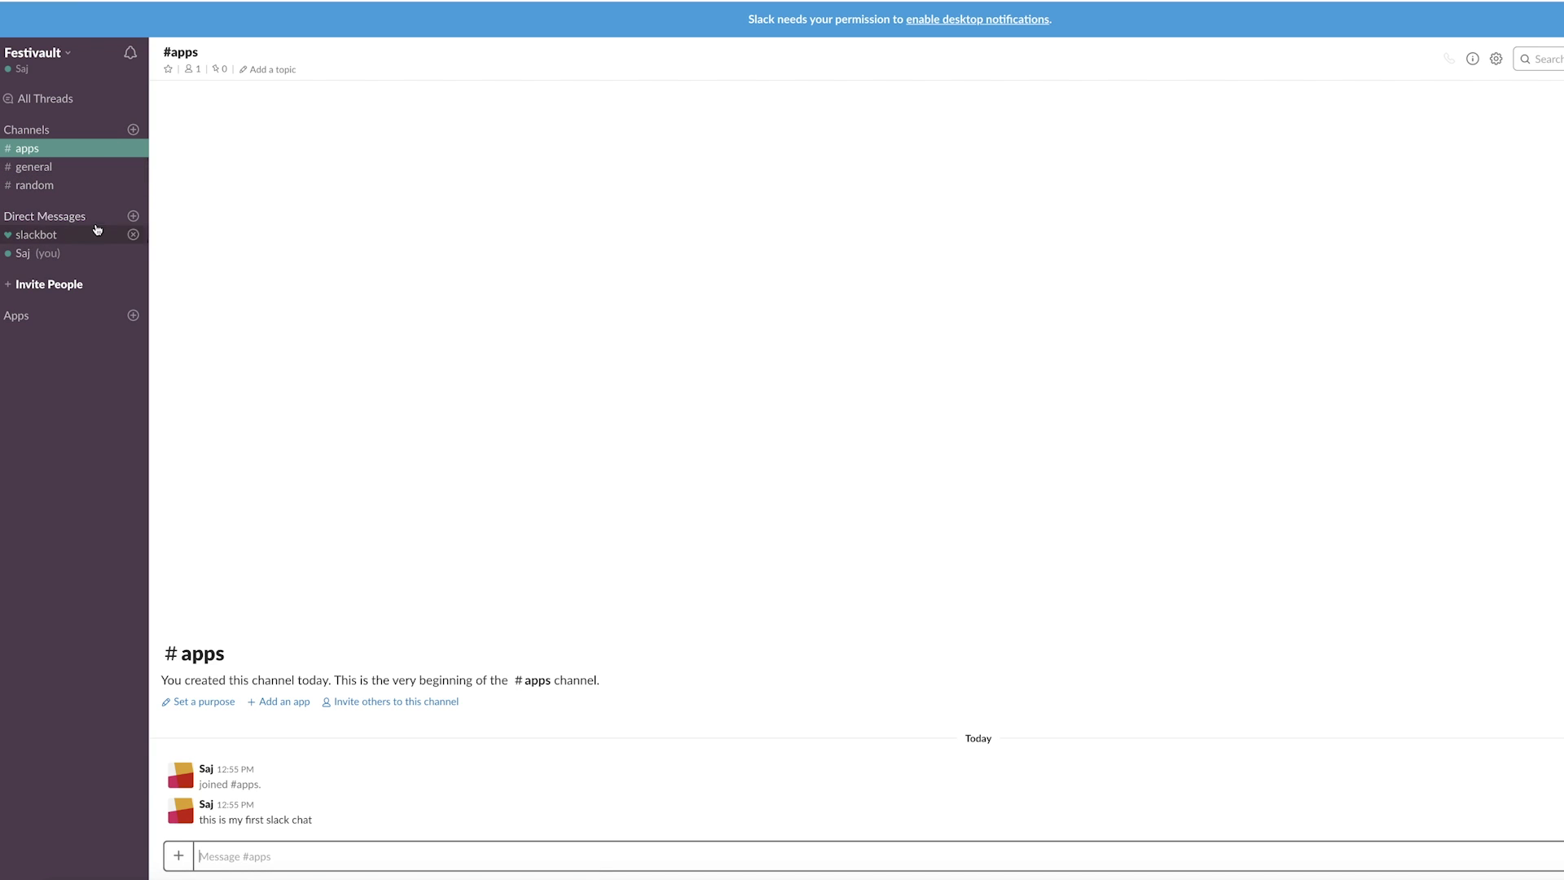
pyautogui.click(39, 257)
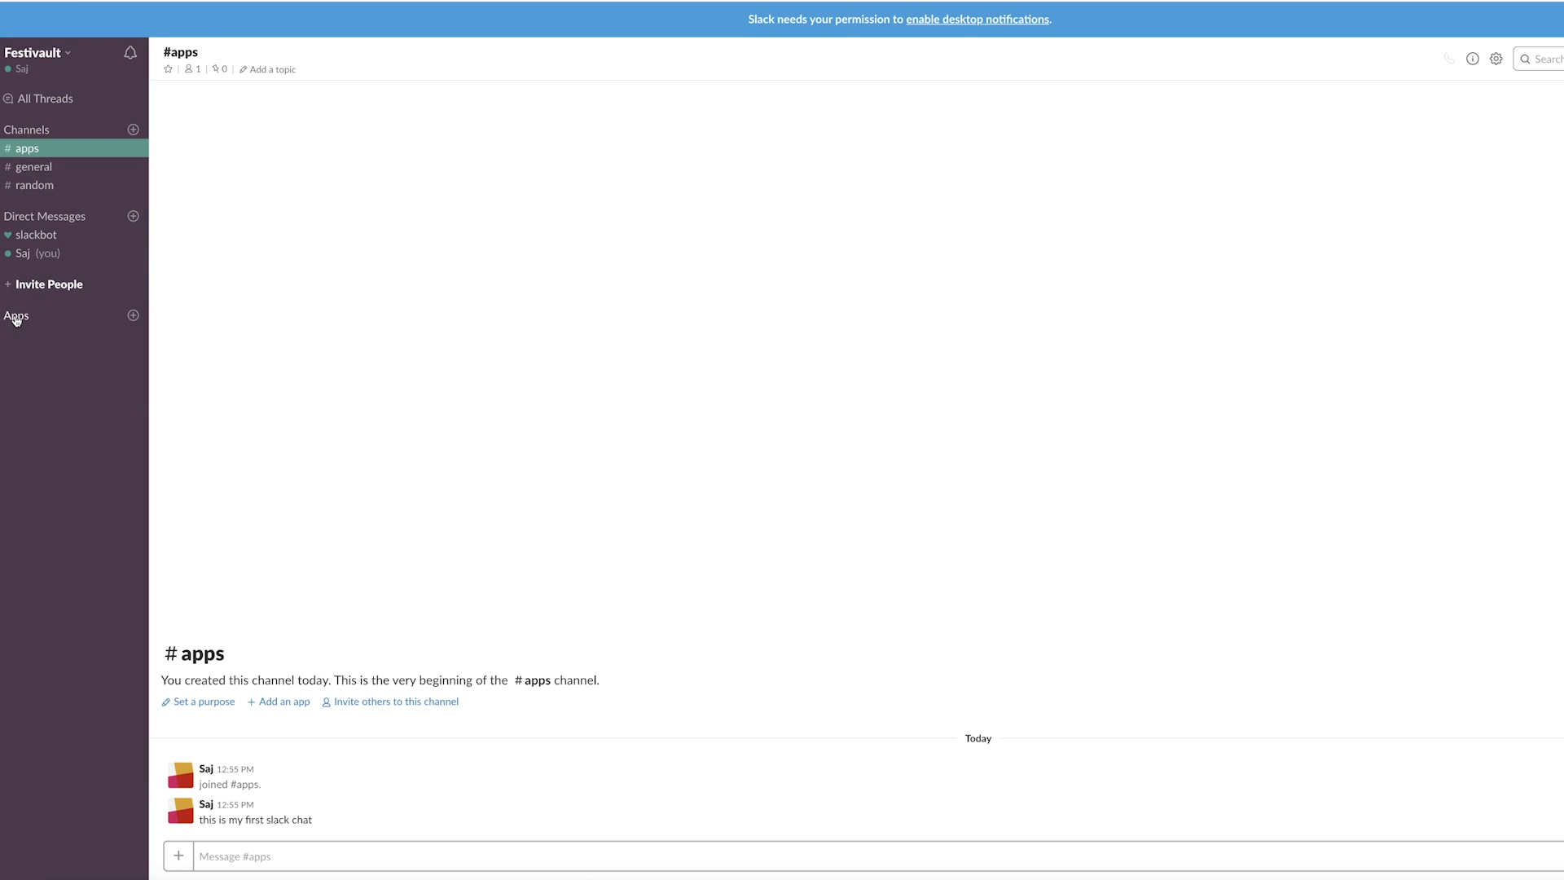
# Open the app browser and look through the apps available to install in the workspace.
pyautogui.click(16, 318)
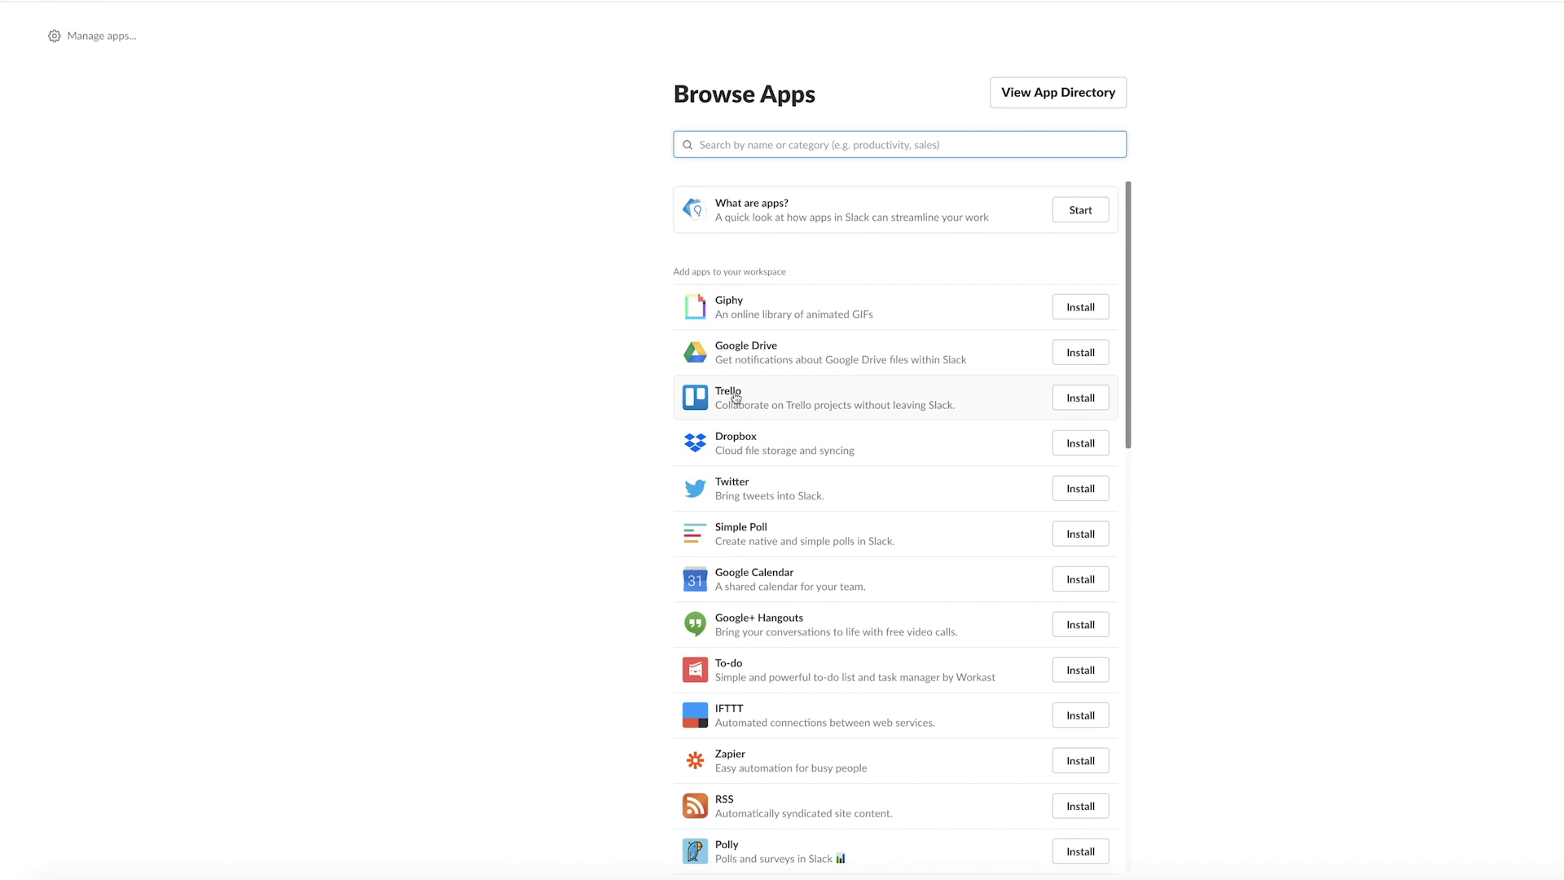
pyautogui.scroll(-3, 971, 585)
pyautogui.scroll(-2, 971, 585)
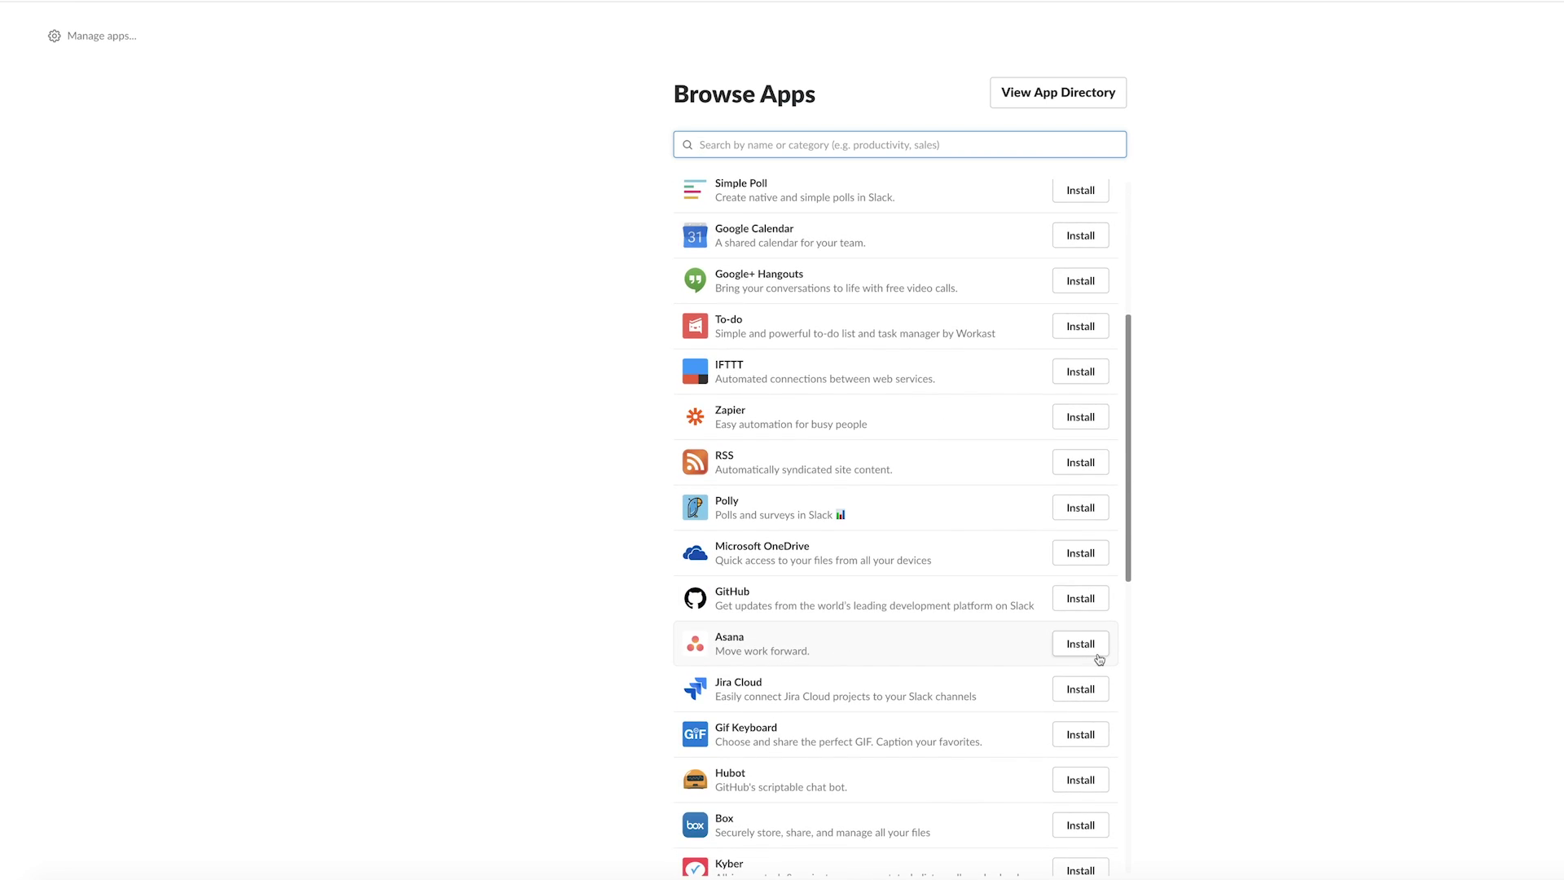
# Look through the installable apps around Asana and Jira Cloud, and close the app browser.
pyautogui.scroll(1, 1077, 652)
pyautogui.scroll(-1, 1073, 653)
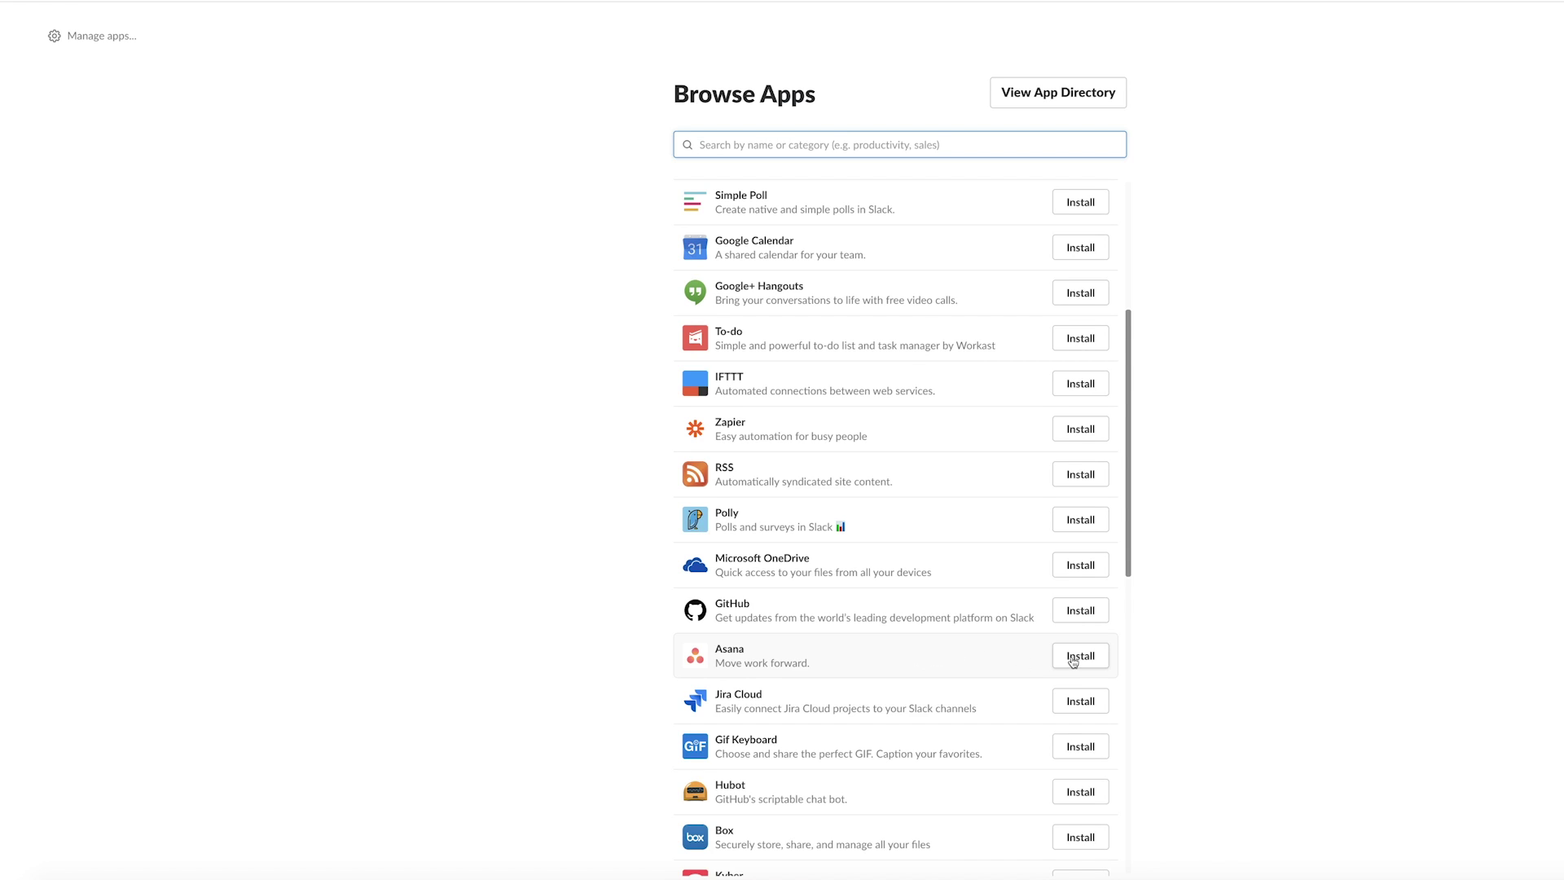
pyautogui.scroll(-2, 757, 544)
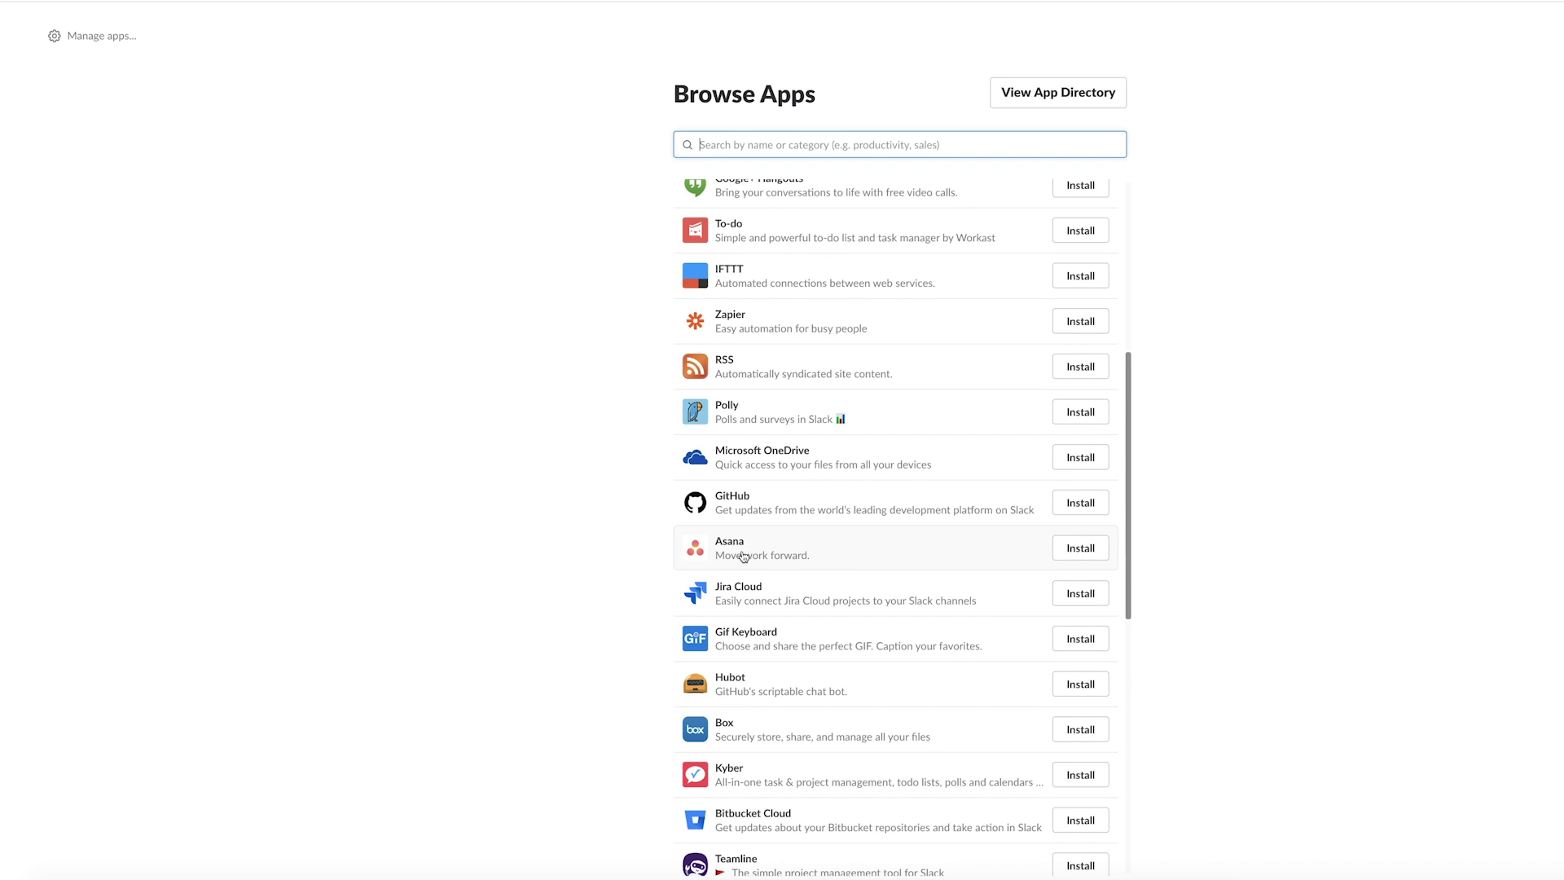
pyautogui.scroll(8, 755, 559)
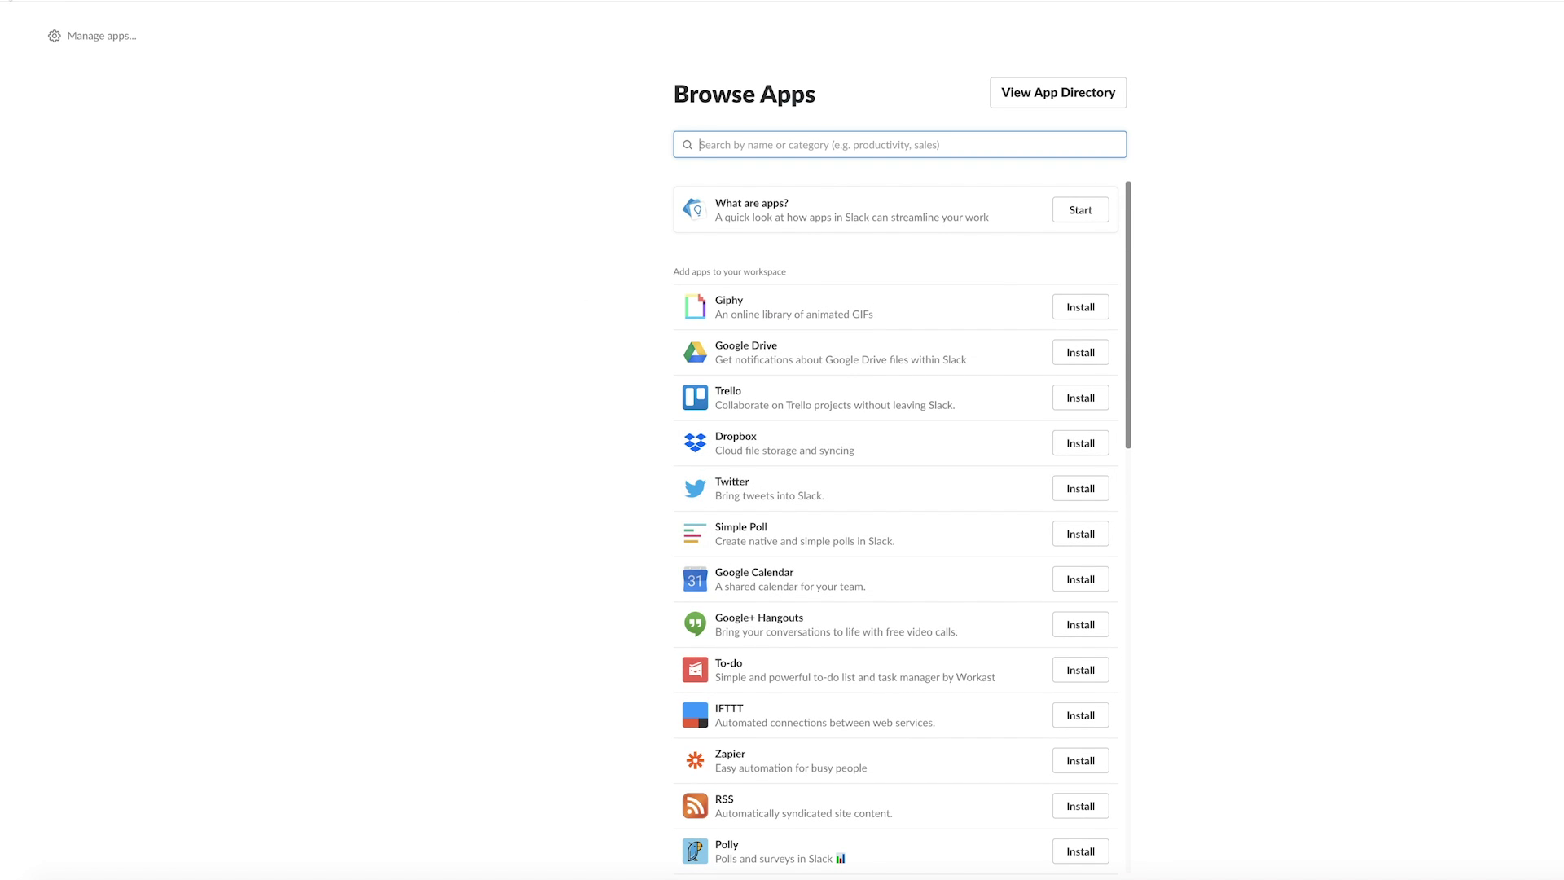
pyautogui.press('Escape')
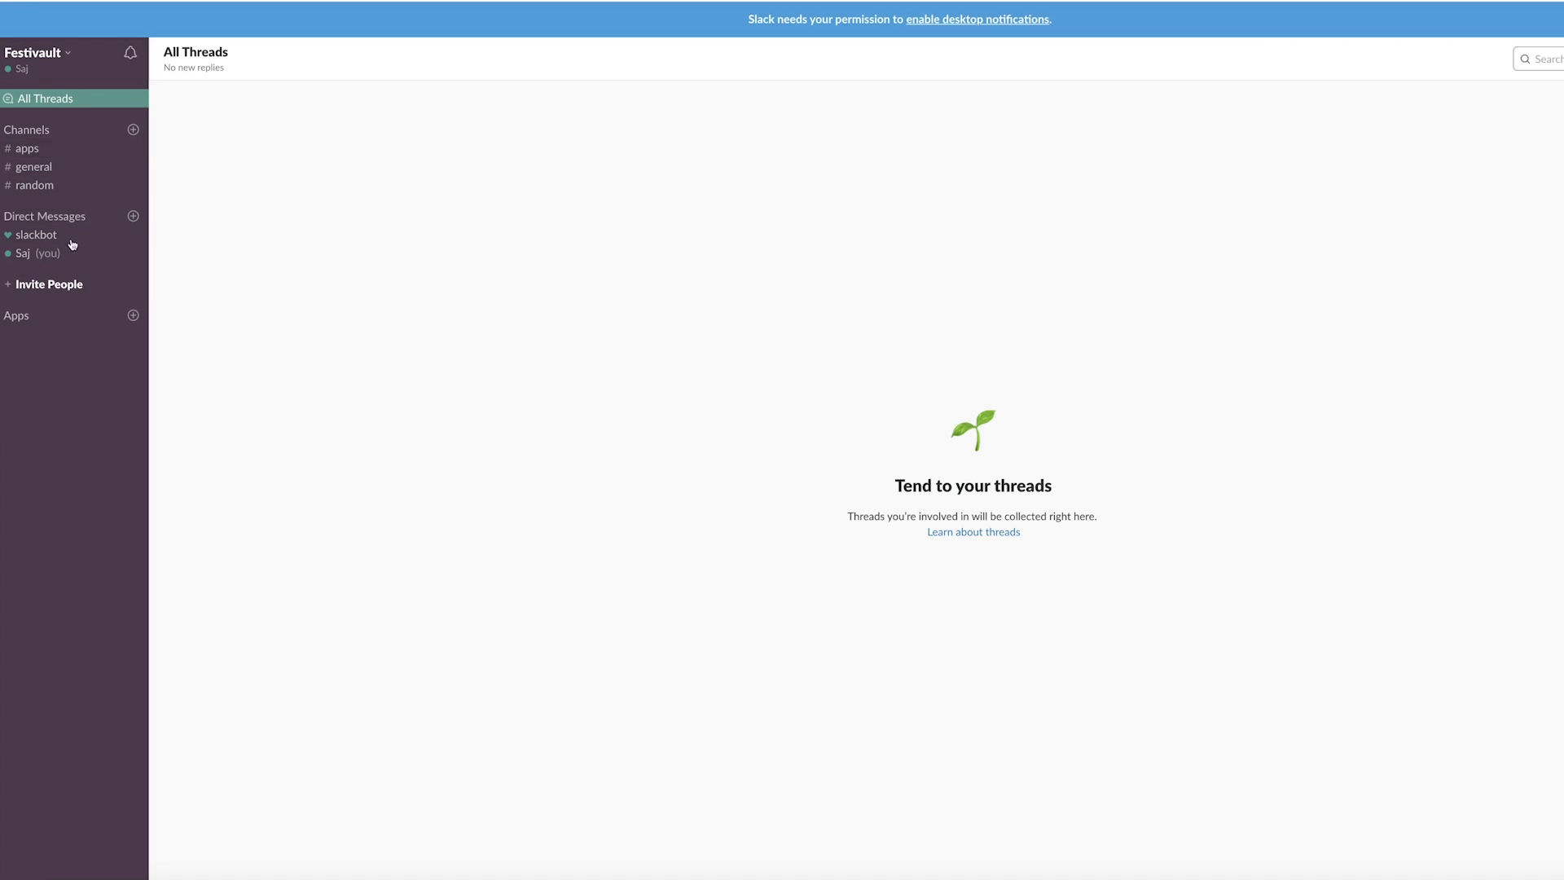
# Enable desktop notifications in the workspace preferences, allow them in the browser, and close the preferences after reviewing the notification options.
pyautogui.click(70, 57)
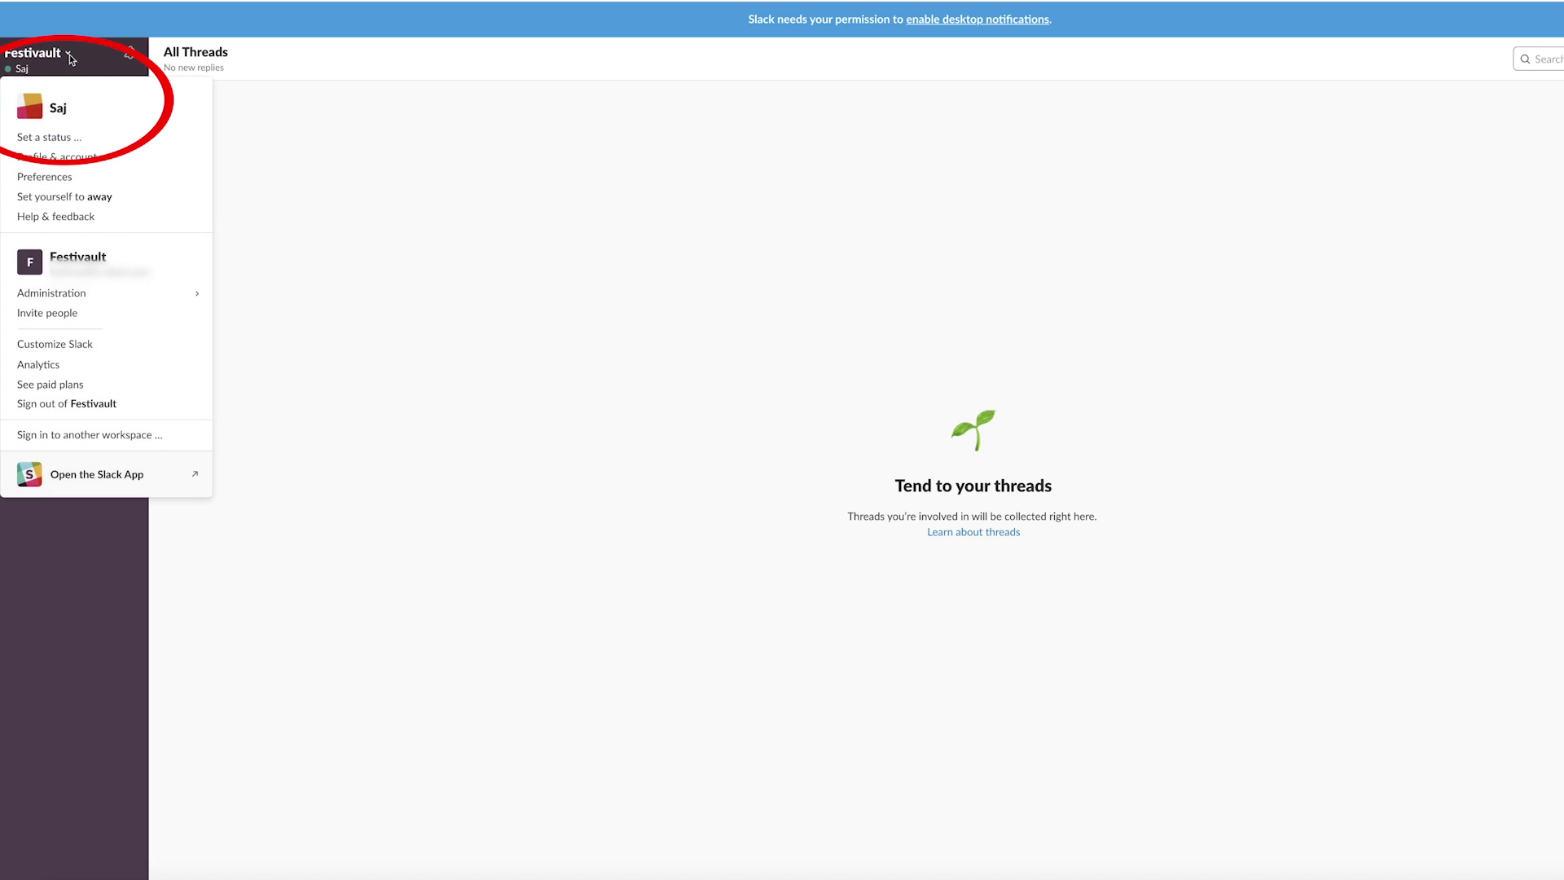
pyautogui.click(55, 181)
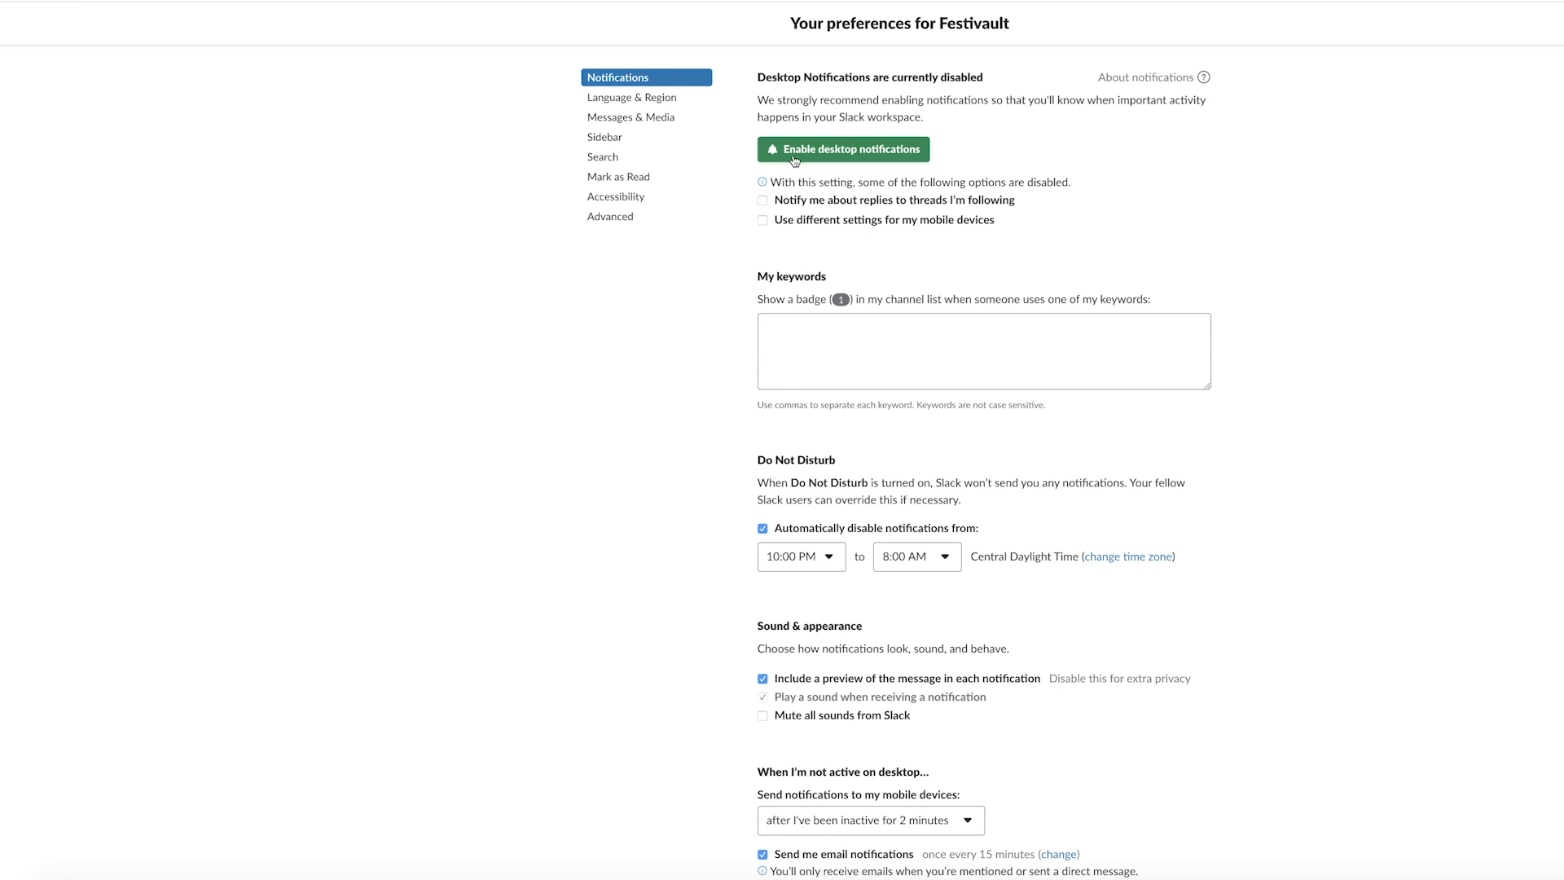
pyautogui.click(841, 143)
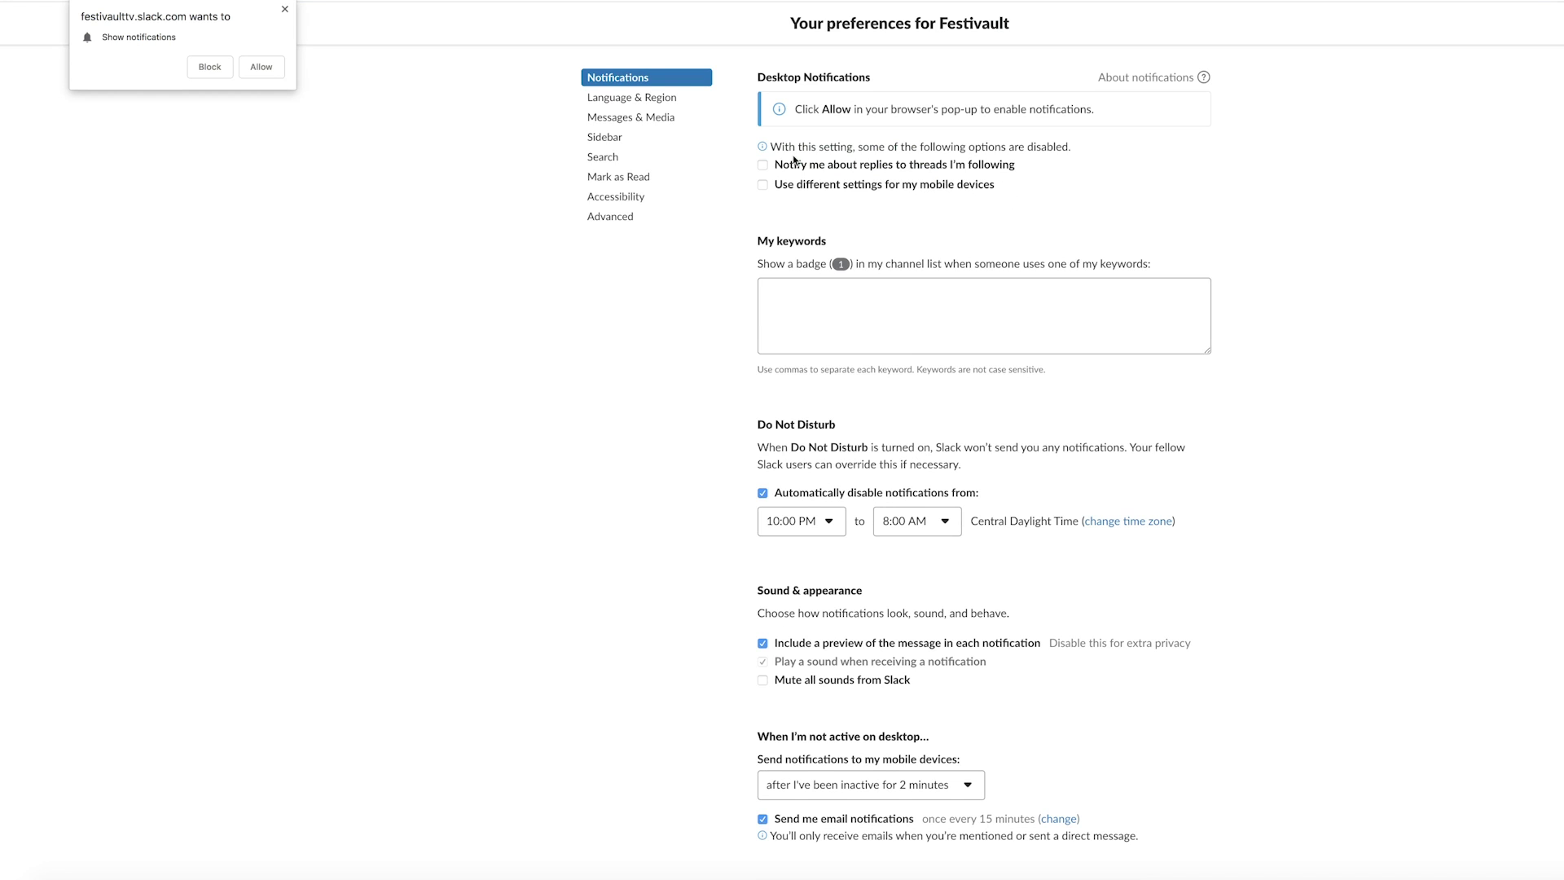
pyautogui.click(250, 72)
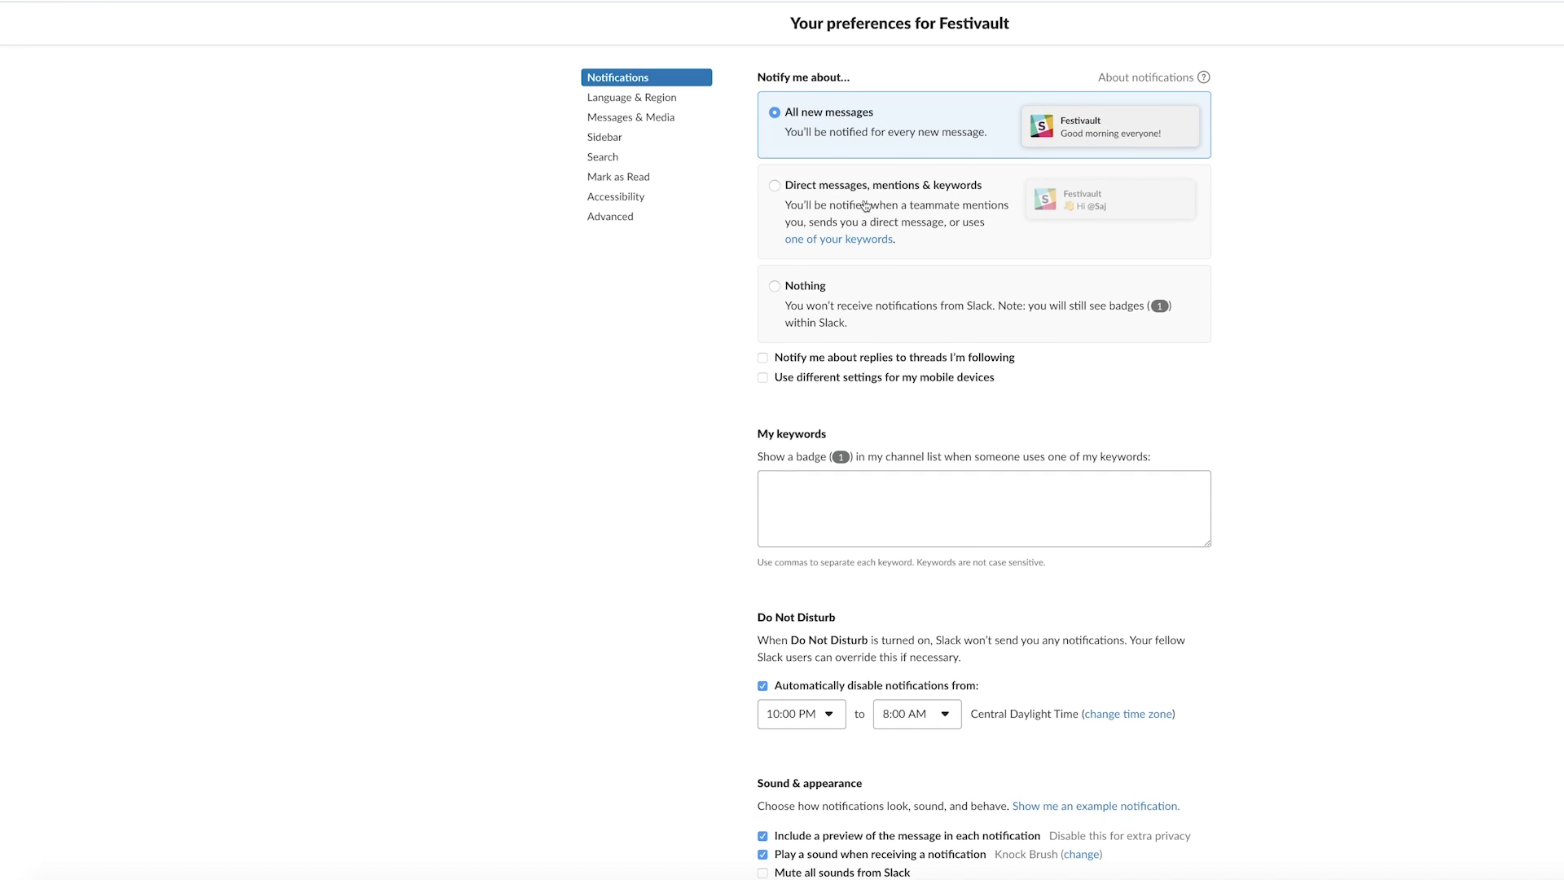
pyautogui.scroll(-1, 820, 304)
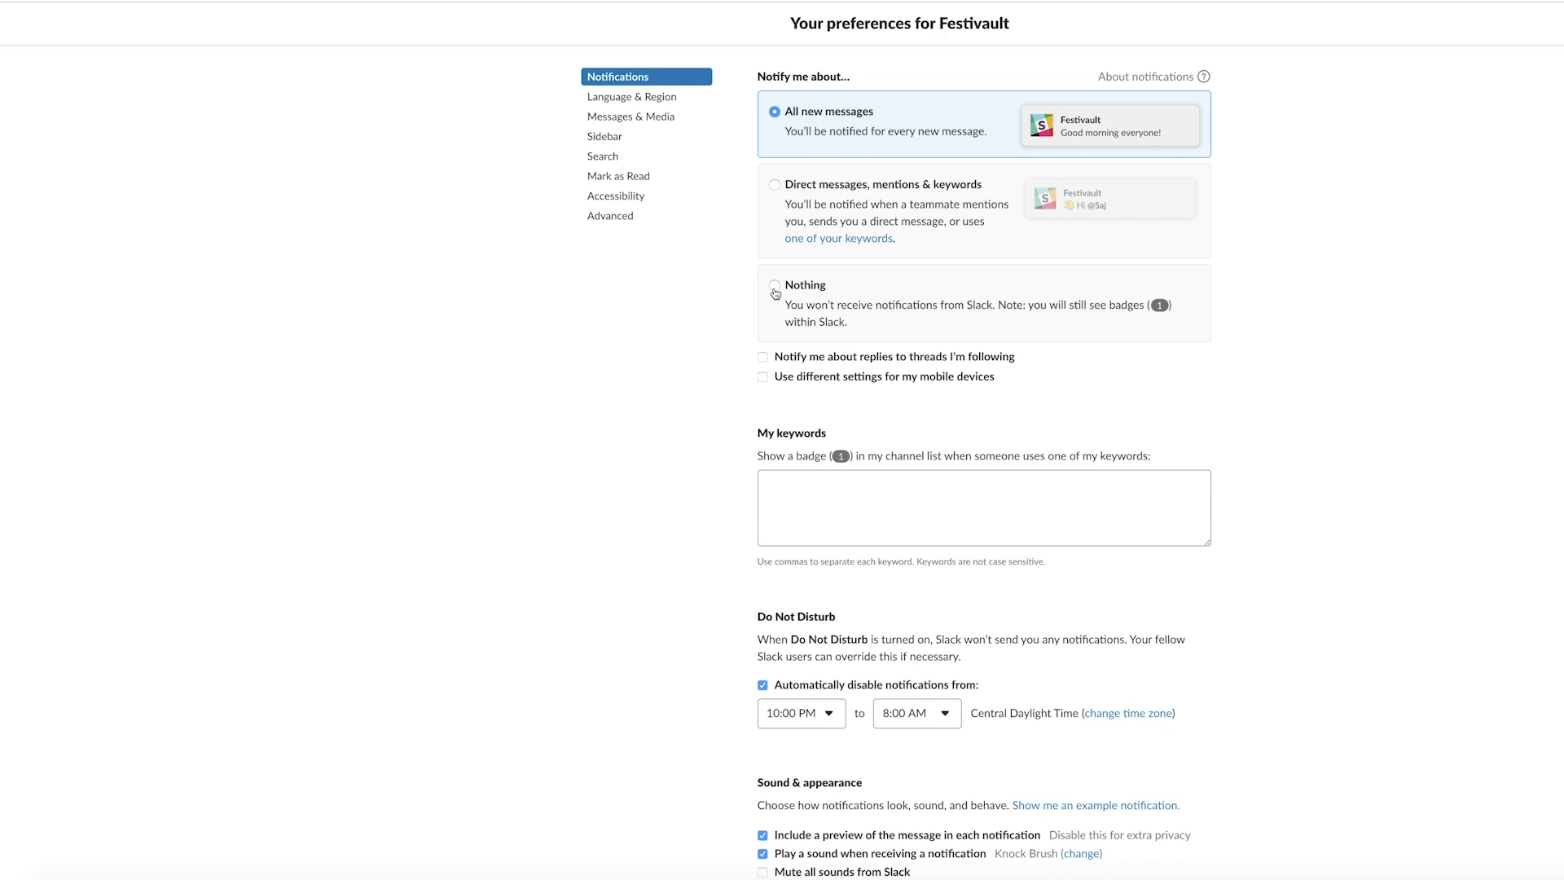
pyautogui.scroll(1, 727, 294)
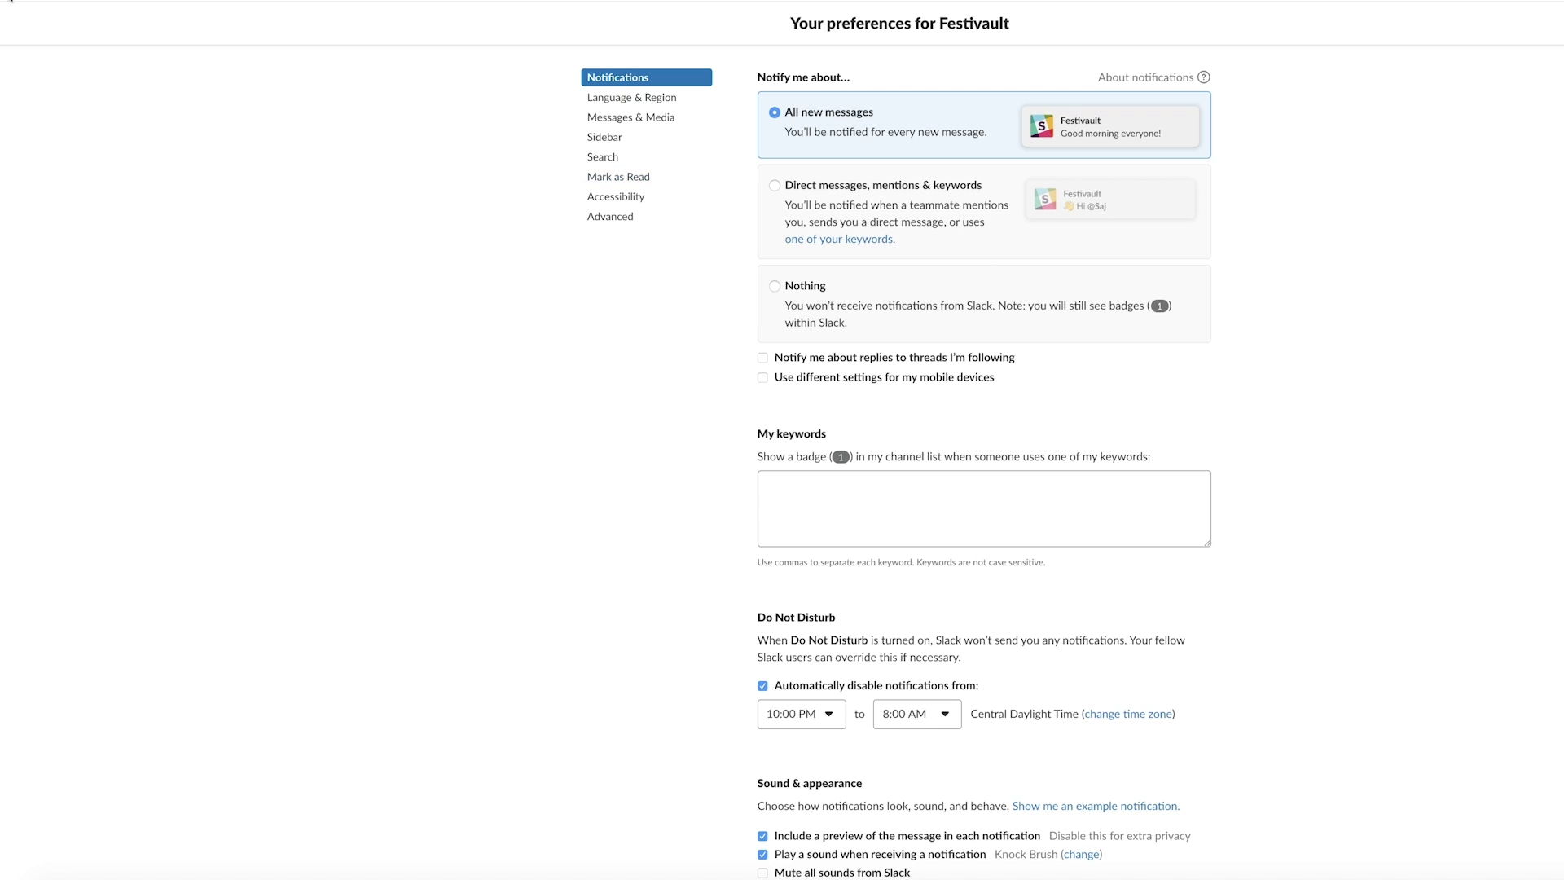
pyautogui.press('Escape')
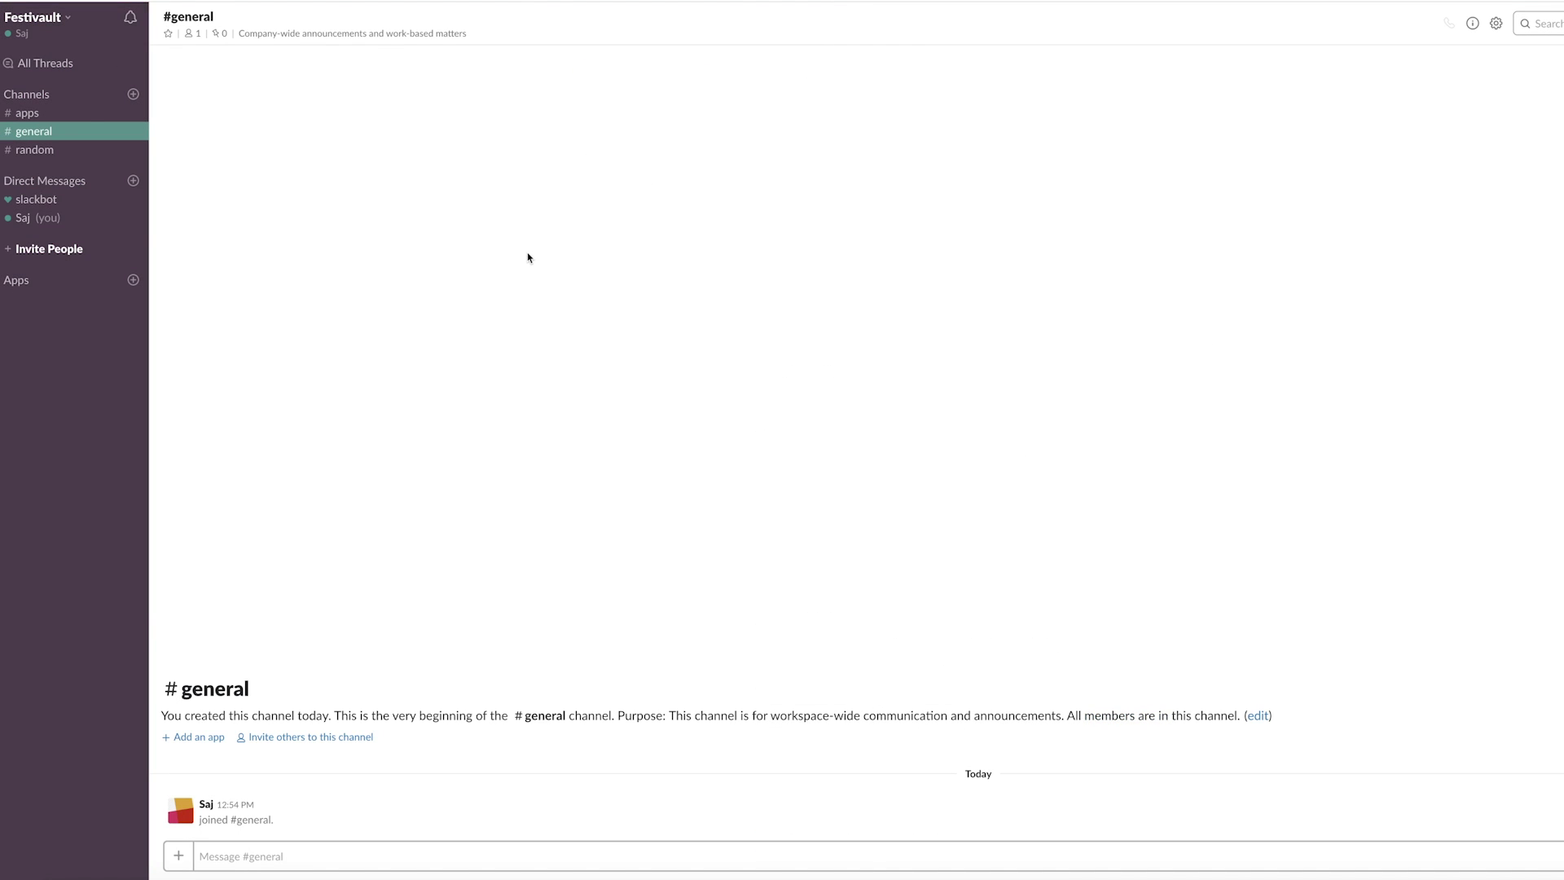
# View the workspace search and close it without searching.
pyautogui.click(1552, 27)
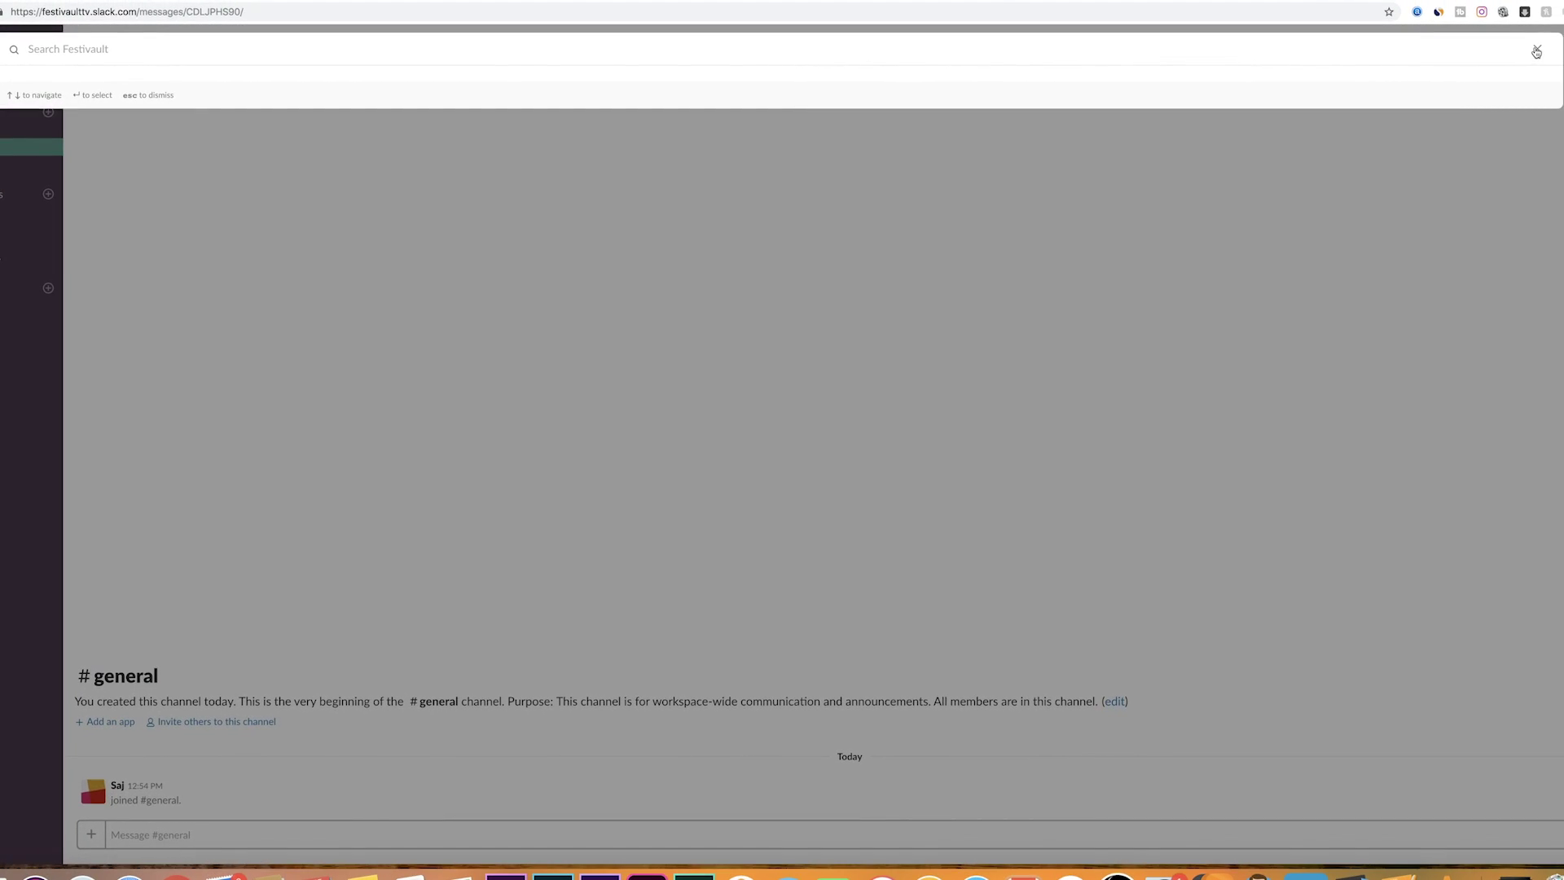
pyautogui.press('Escape')
pyautogui.click(1356, 44)
pyautogui.click(1536, 49)
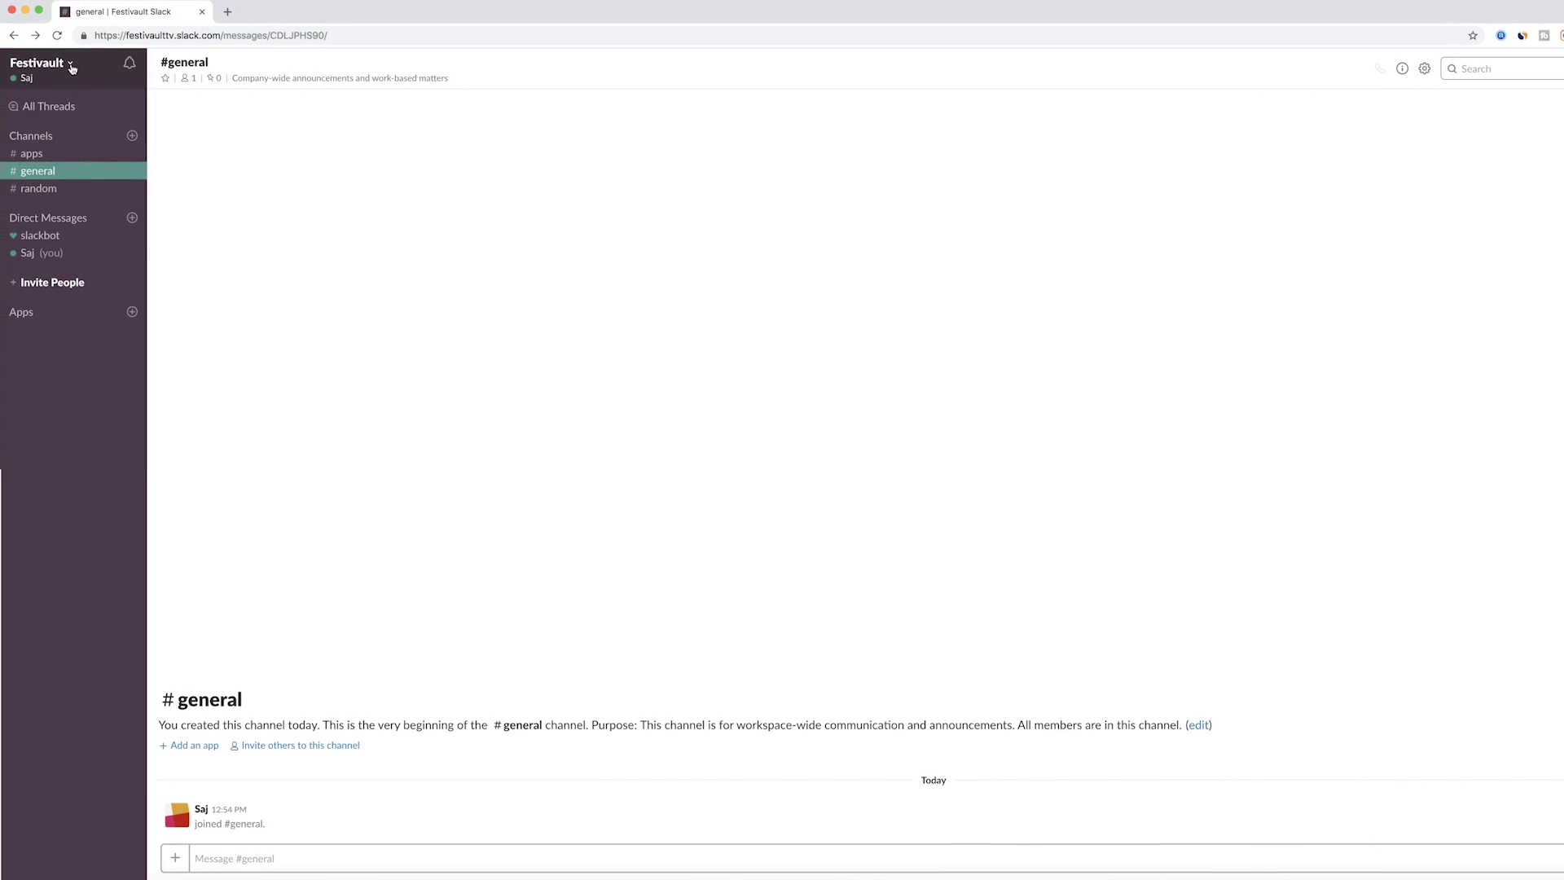
# Open the Festivault workspace in the Slack desktop app.
pyautogui.click(47, 57)
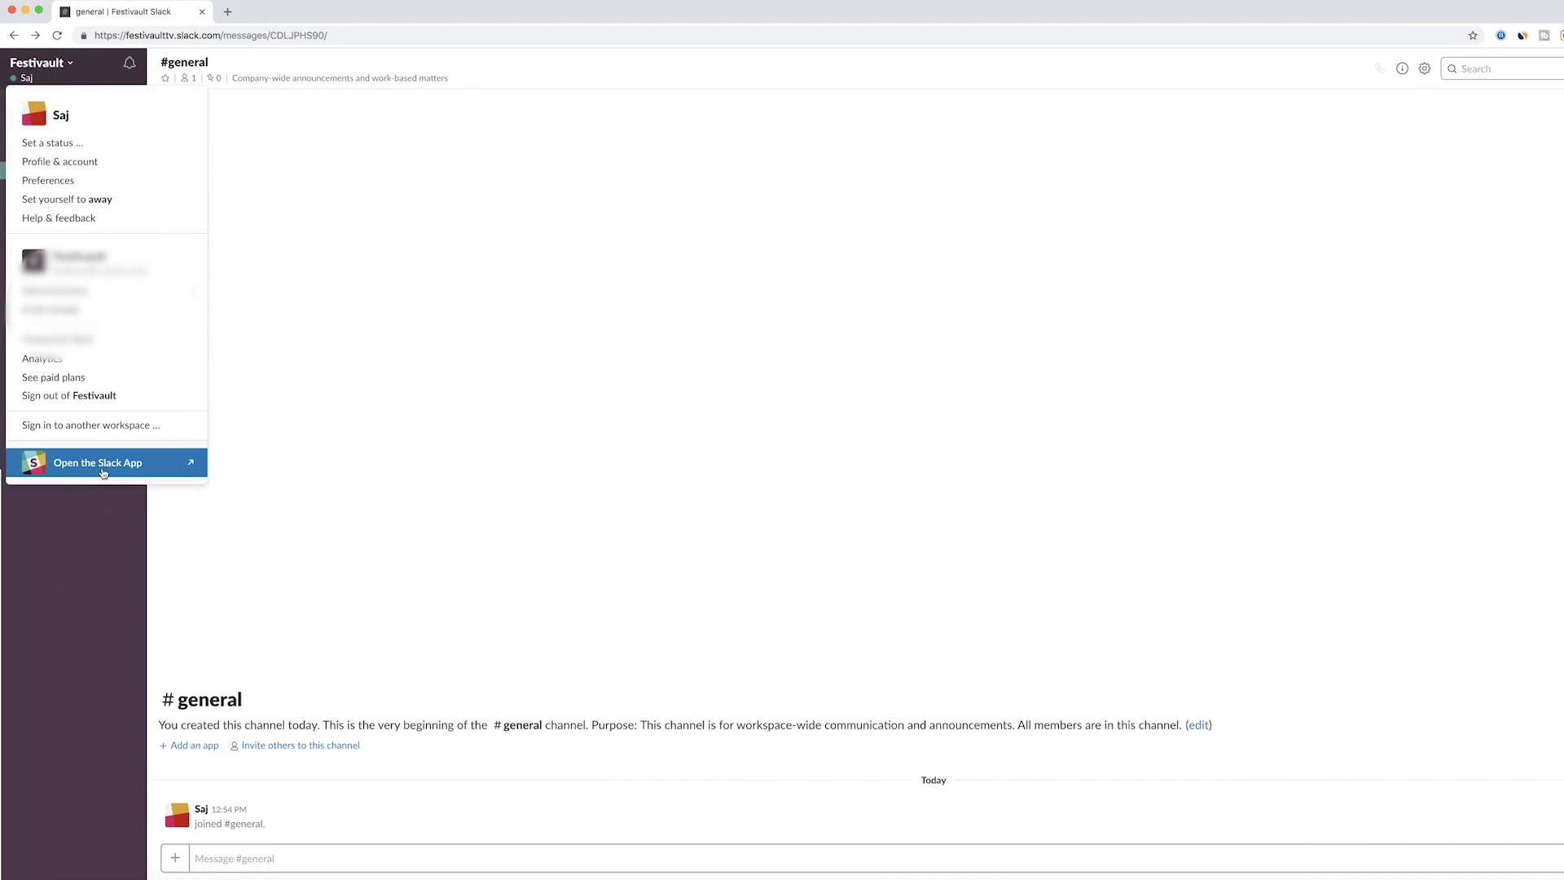
pyautogui.click(104, 463)
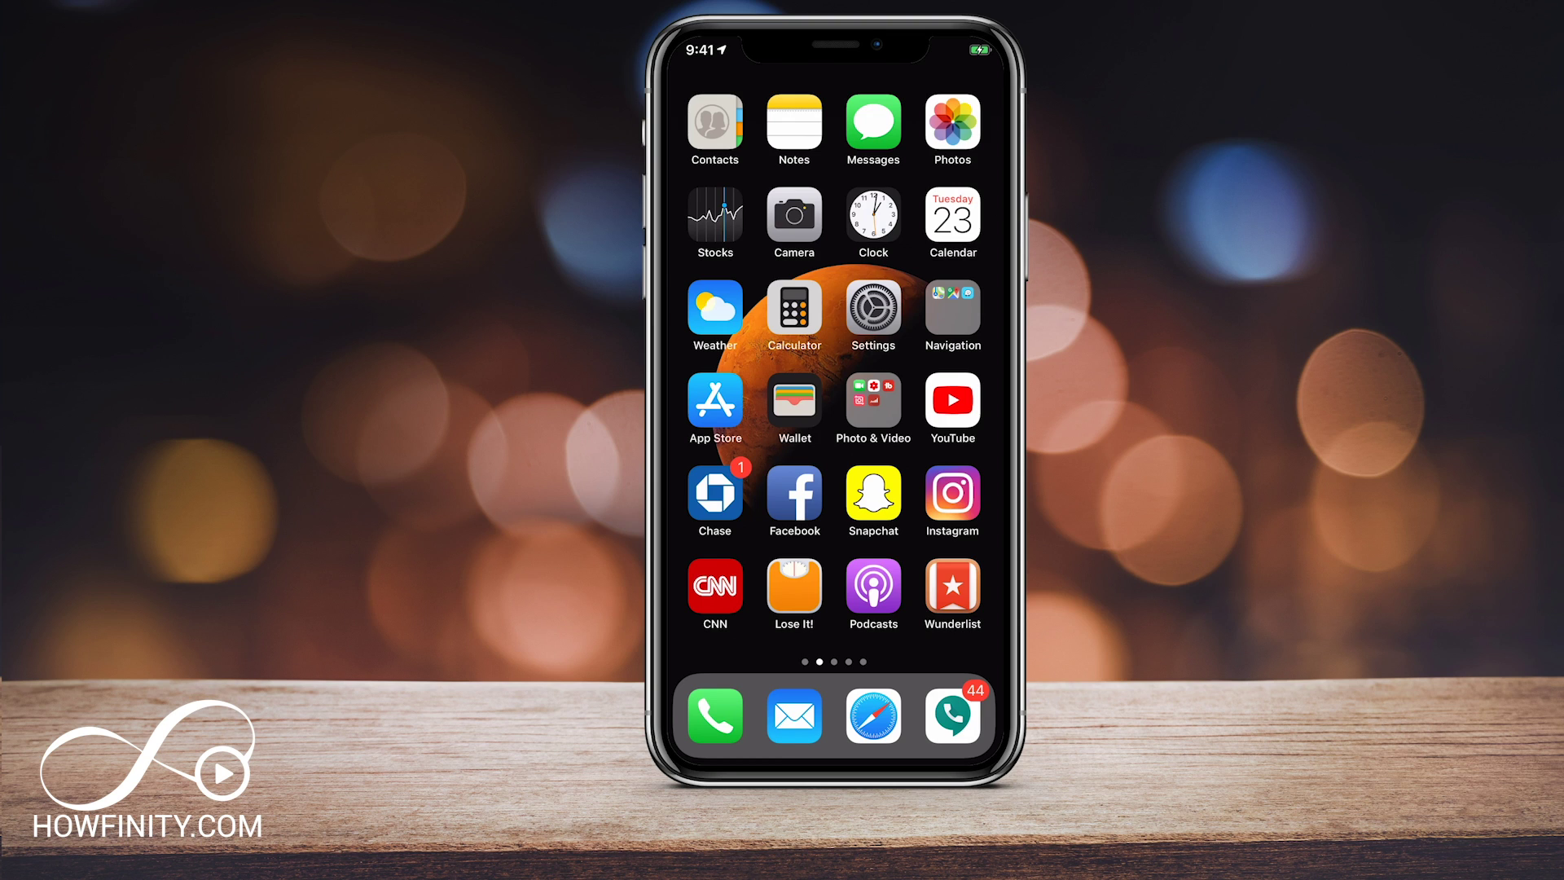
# Search the phone's App Store for "slack" and open the Slack app.
pyautogui.click(716, 400)
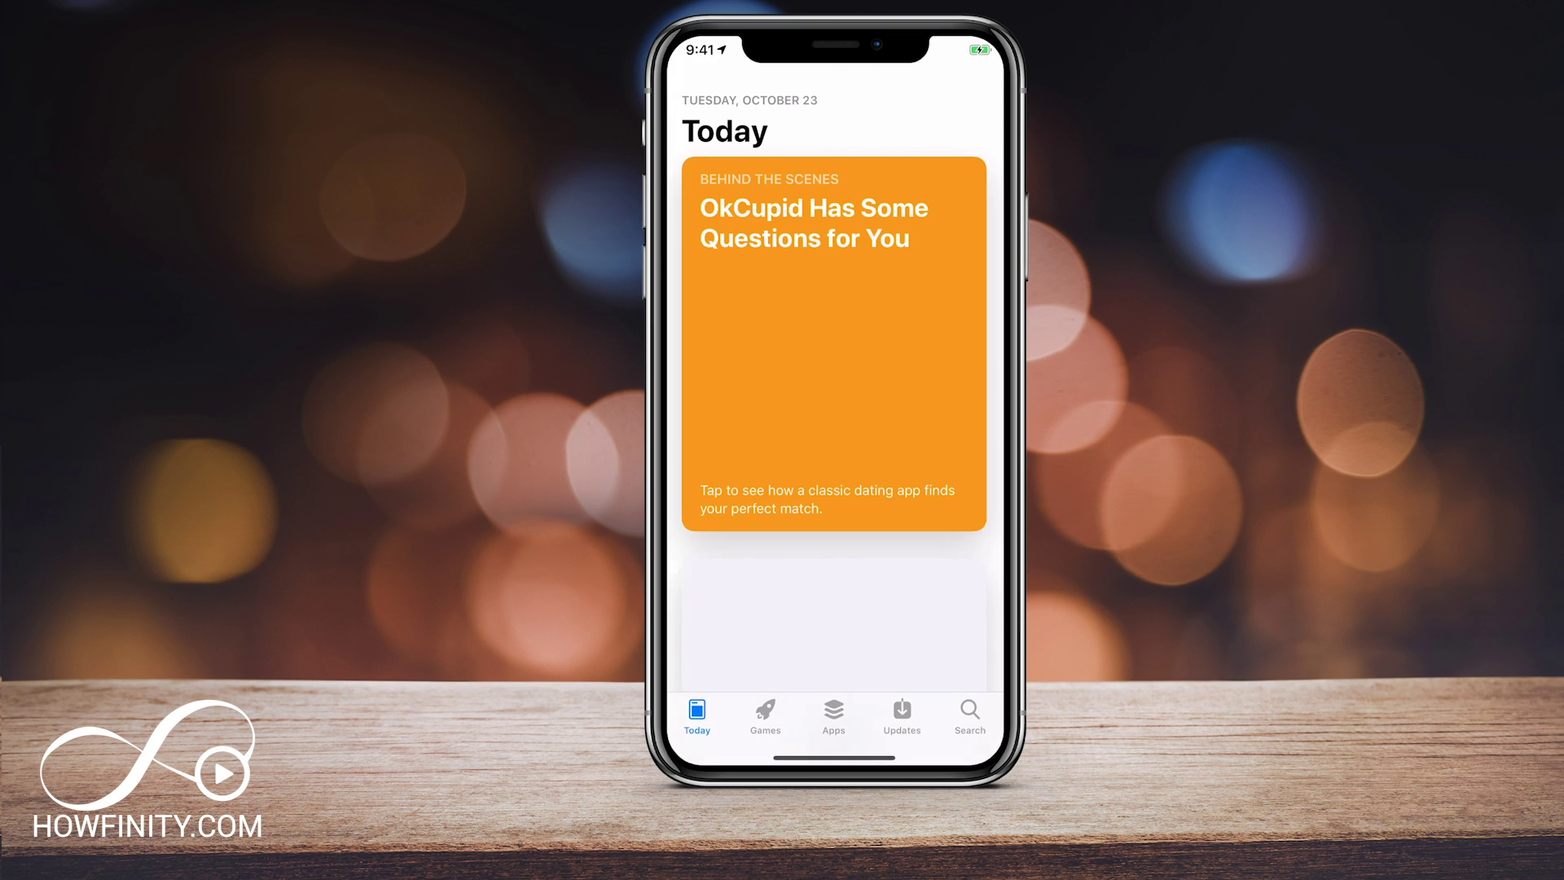
pyautogui.click(969, 715)
pyautogui.click(833, 171)
pyautogui.write('slack')
pyautogui.press('Return')
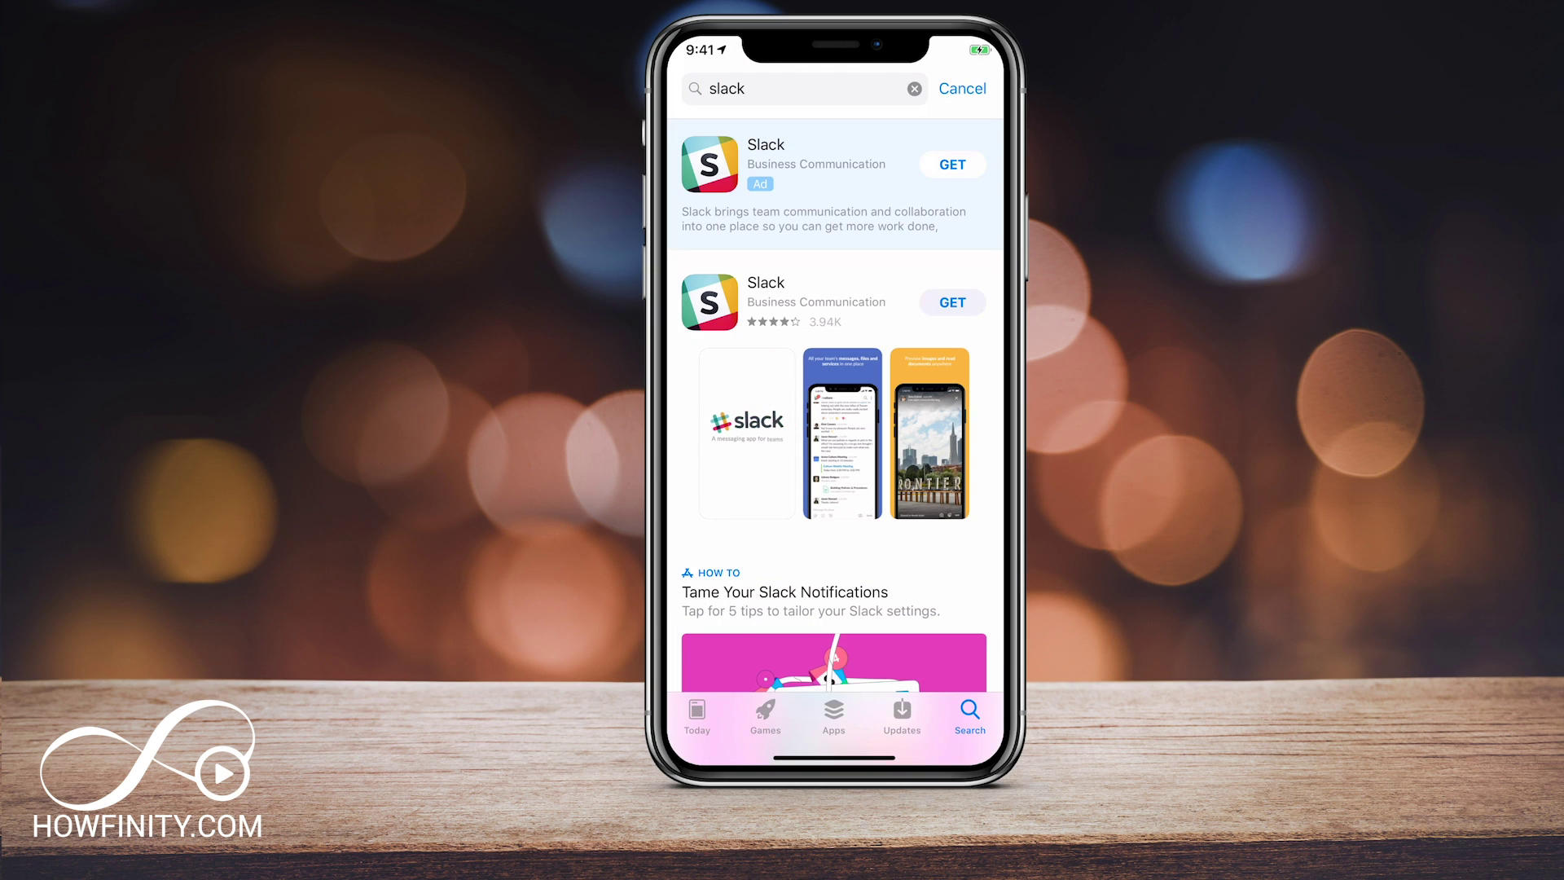
pyautogui.click(952, 302)
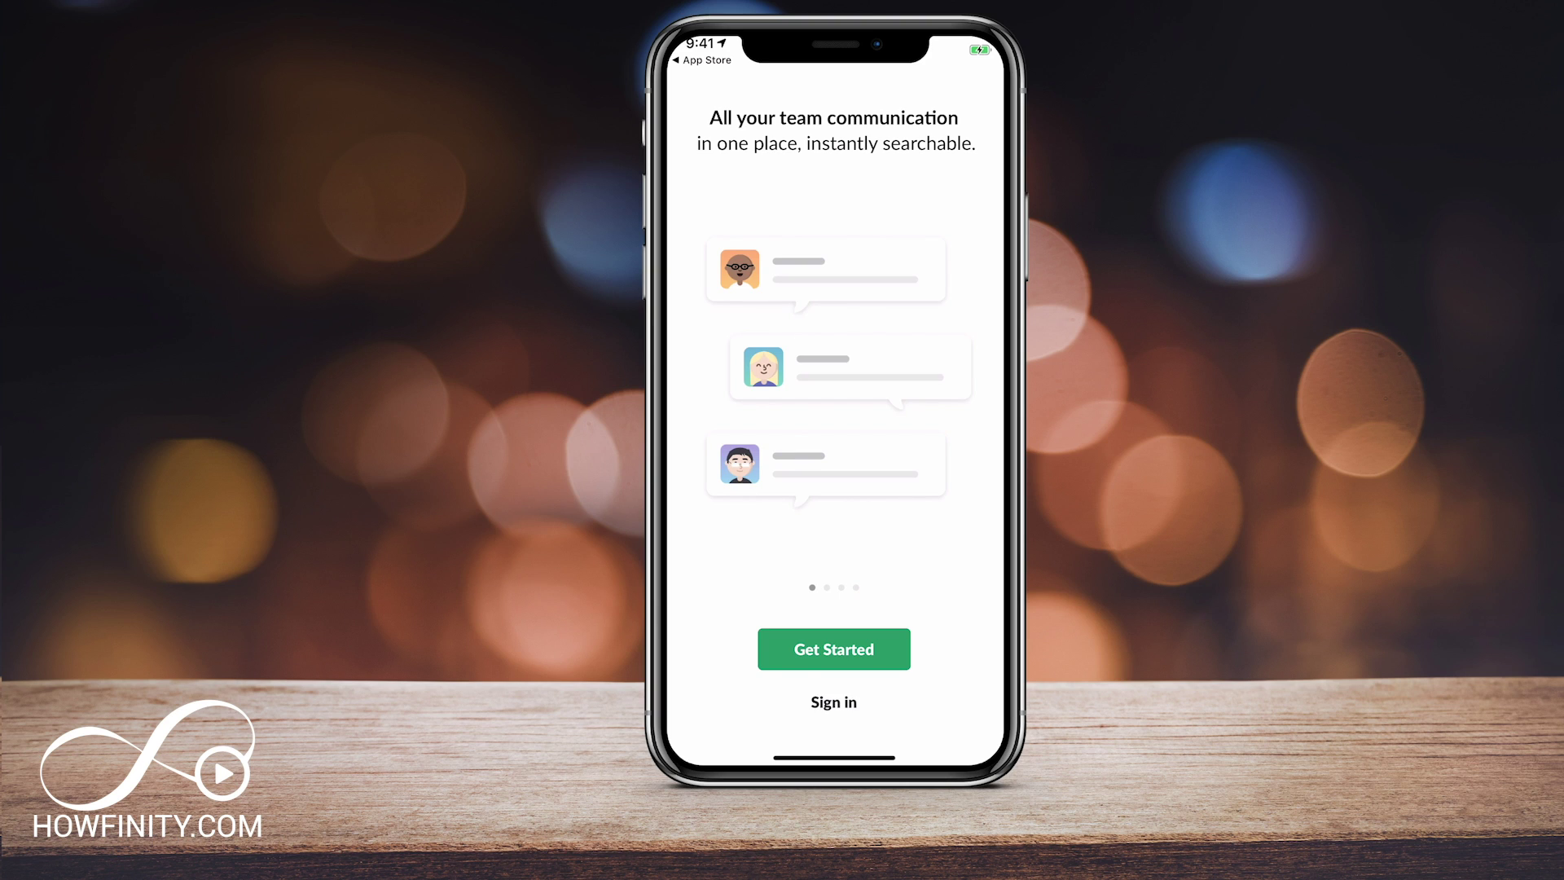
# Request a magic sign-in link in the phone app by entering the account's email address.
pyautogui.click(833, 702)
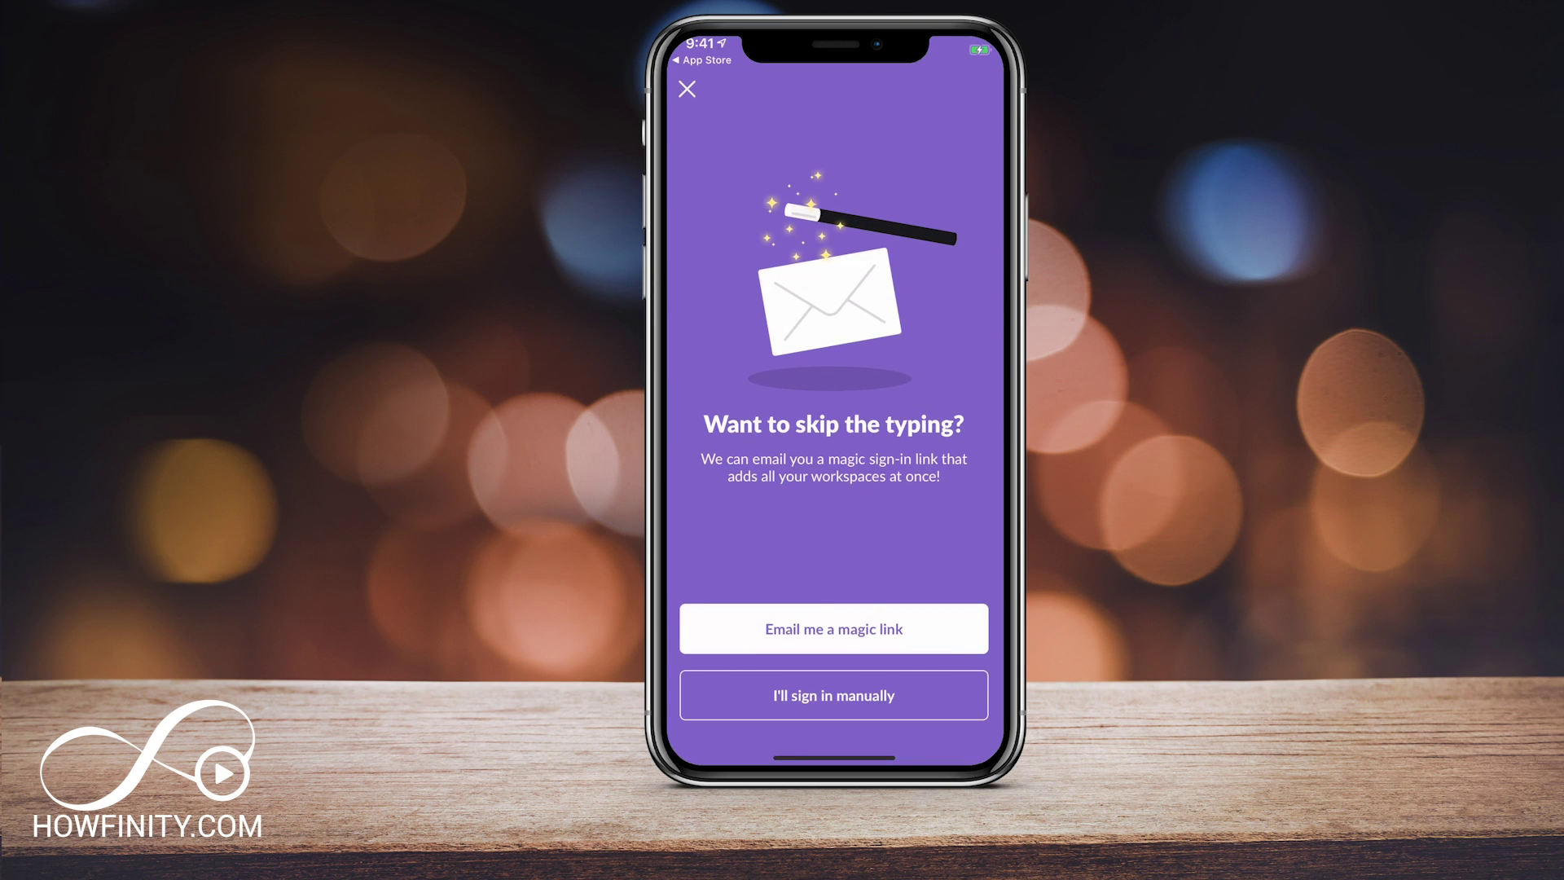
pyautogui.click(833, 628)
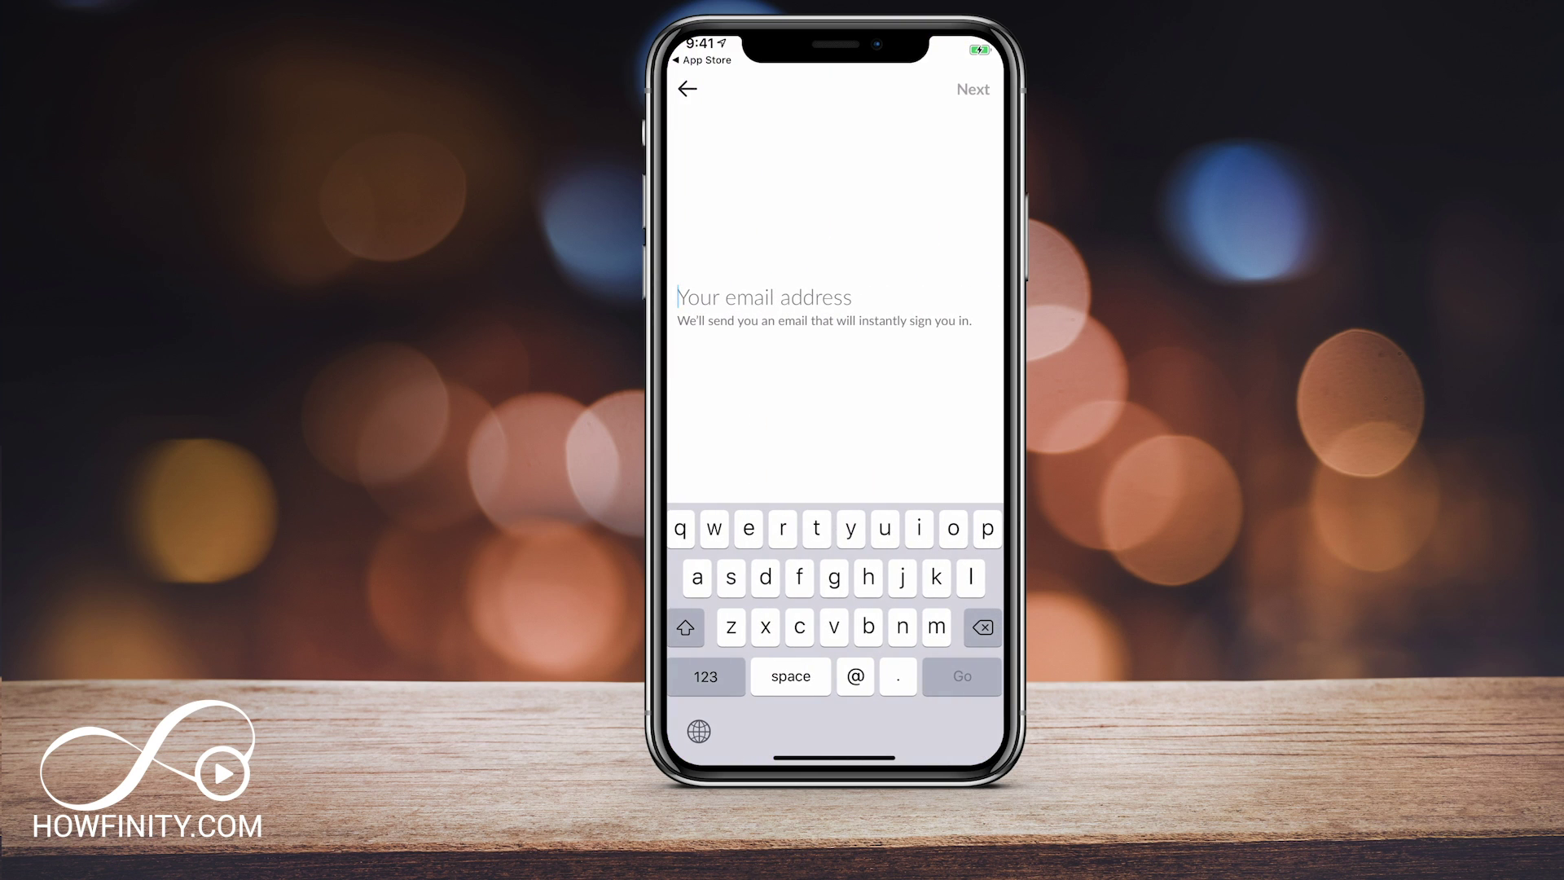
pyautogui.write('saj')
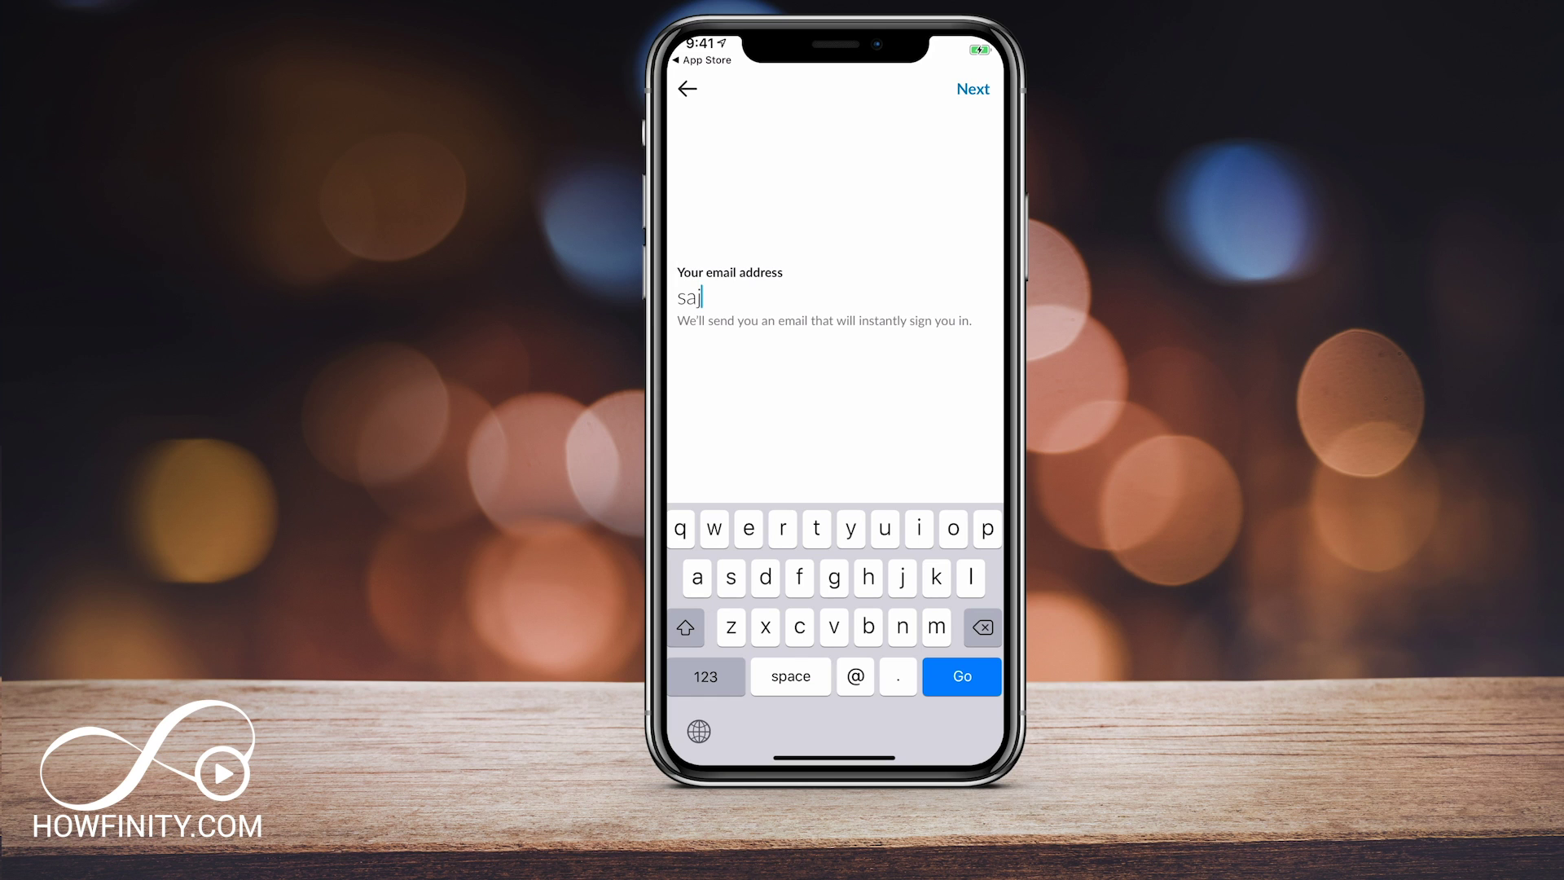
pyautogui.write('a')
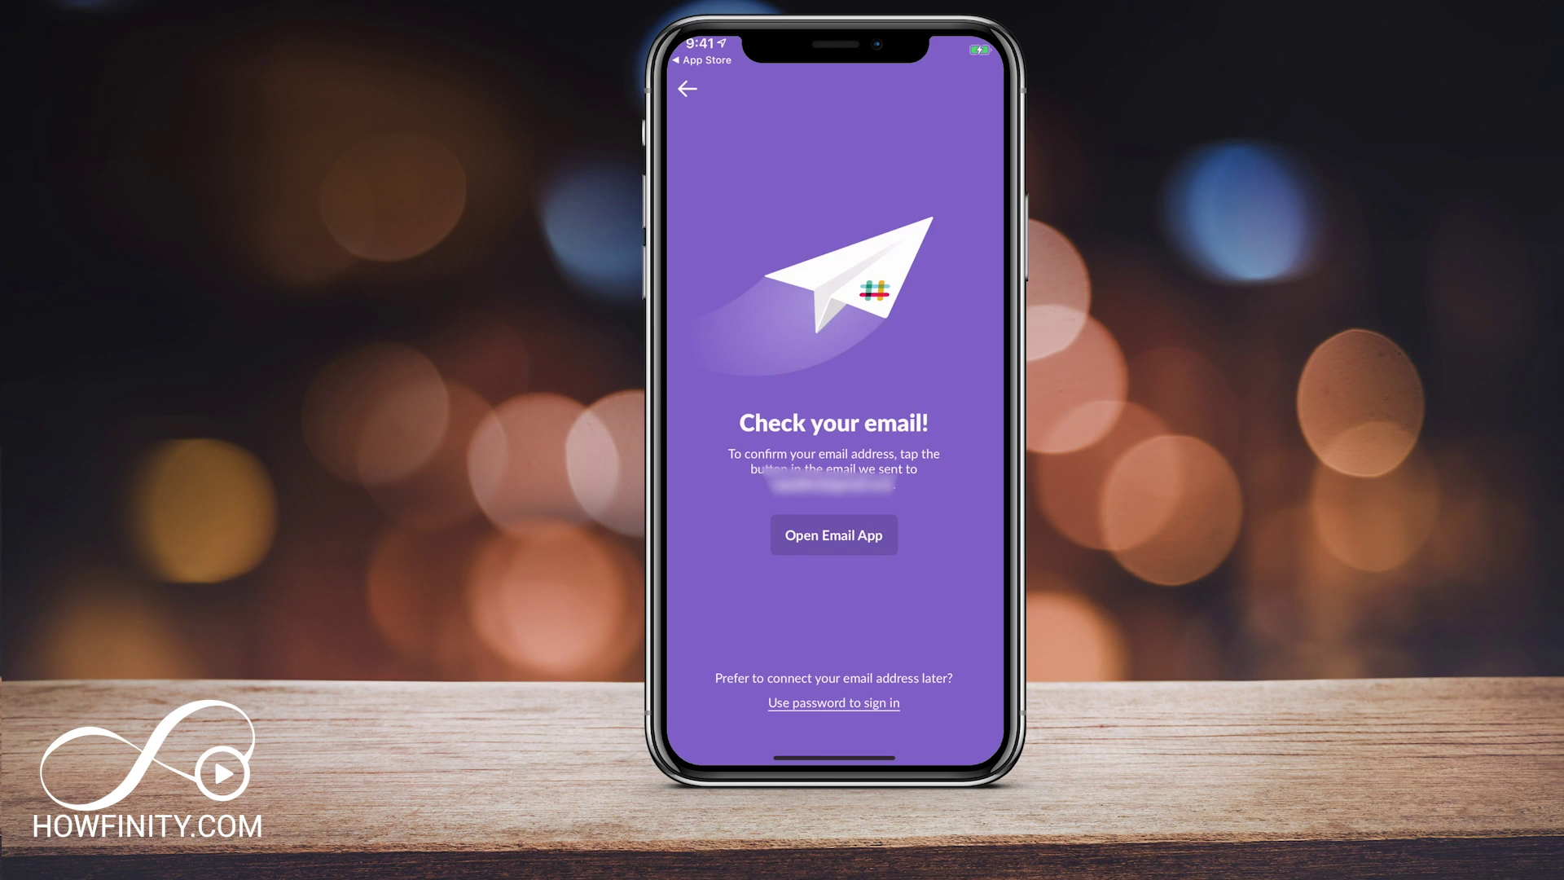
# Follow the magic link from the sign-in email and open it in Slack to sign in to the workspace.
pyautogui.click(833, 535)
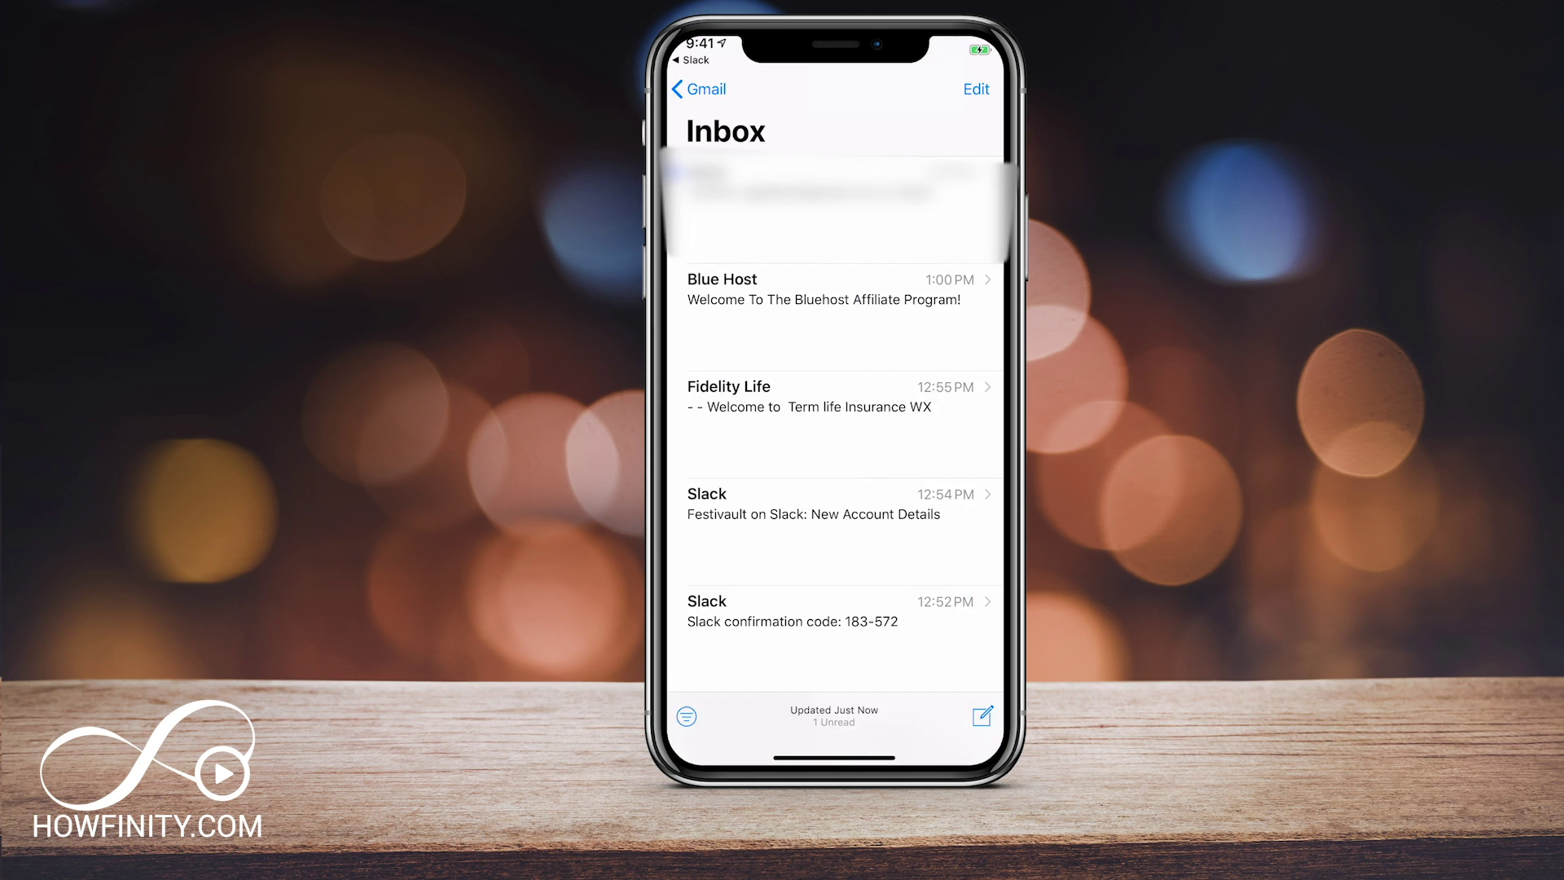
pyautogui.click(833, 195)
pyautogui.click(833, 628)
pyautogui.click(833, 628)
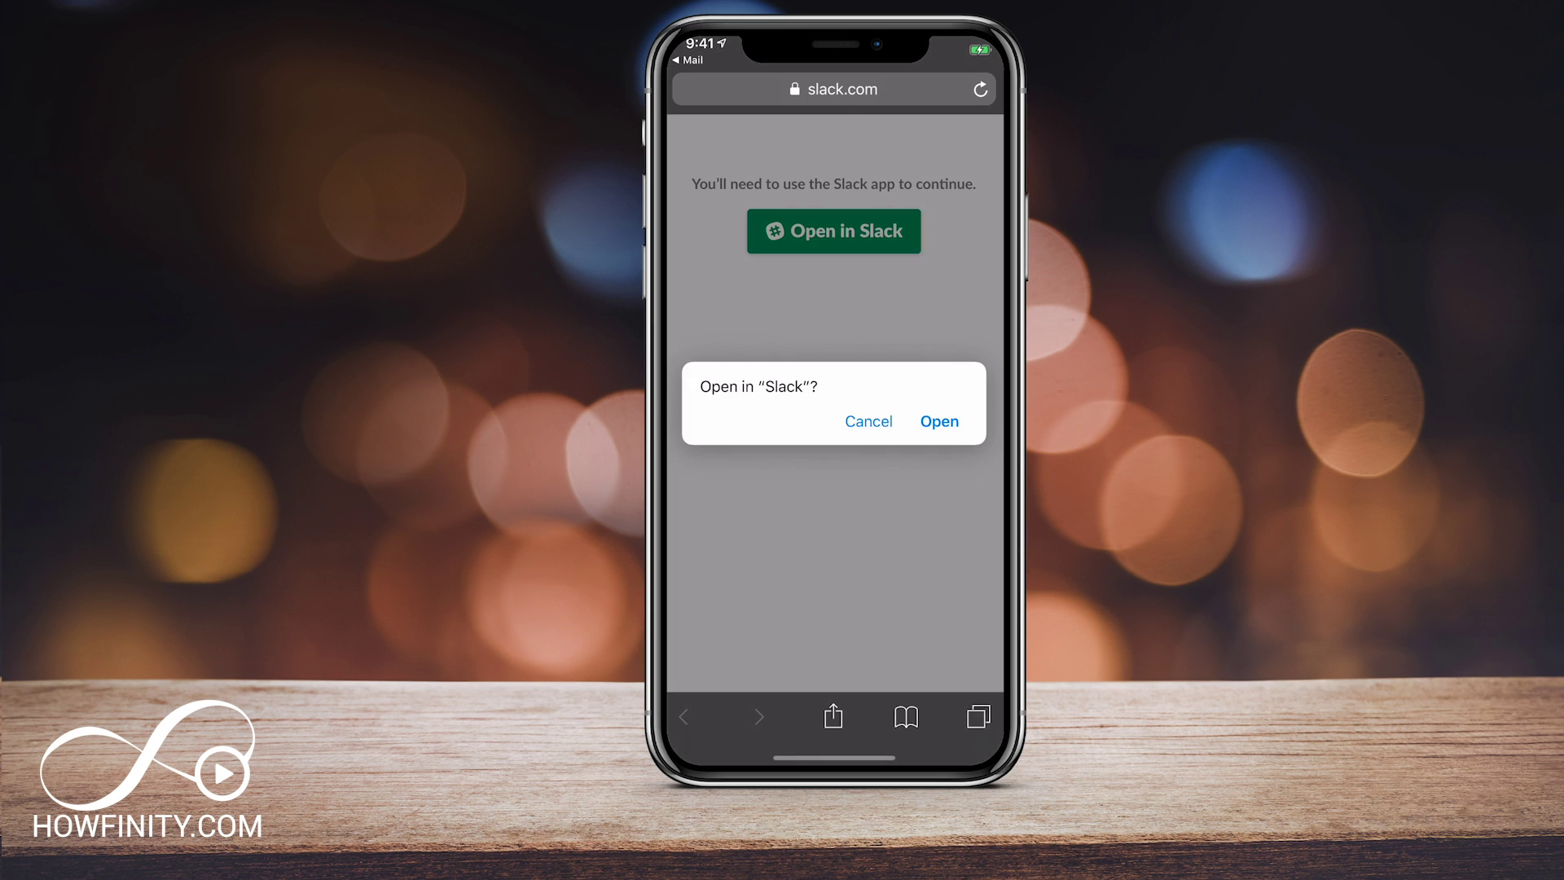
pyautogui.click(939, 421)
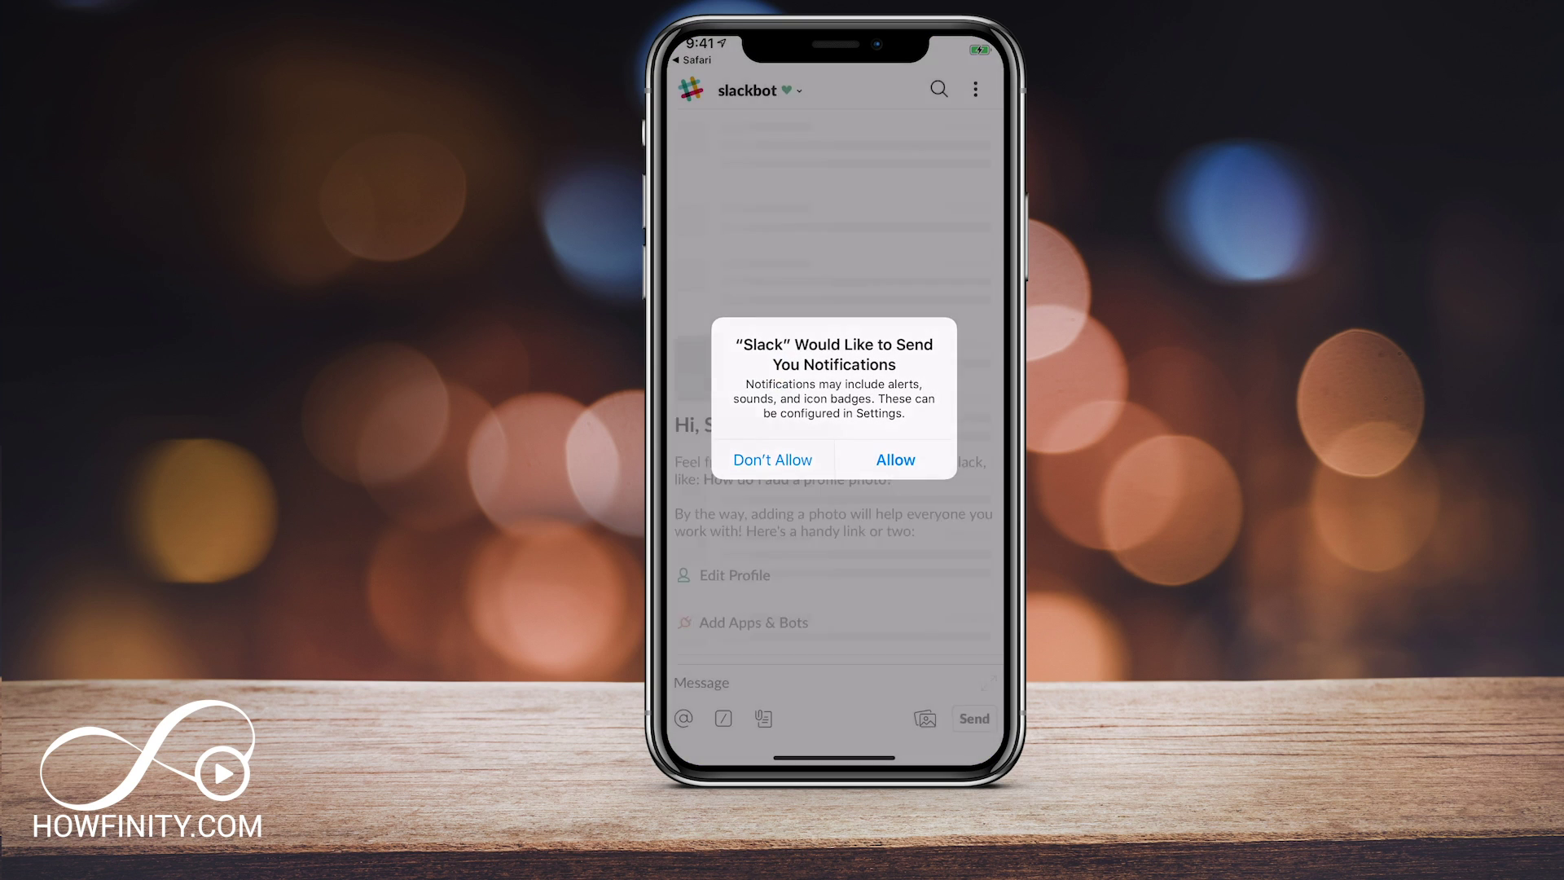
pyautogui.click(895, 460)
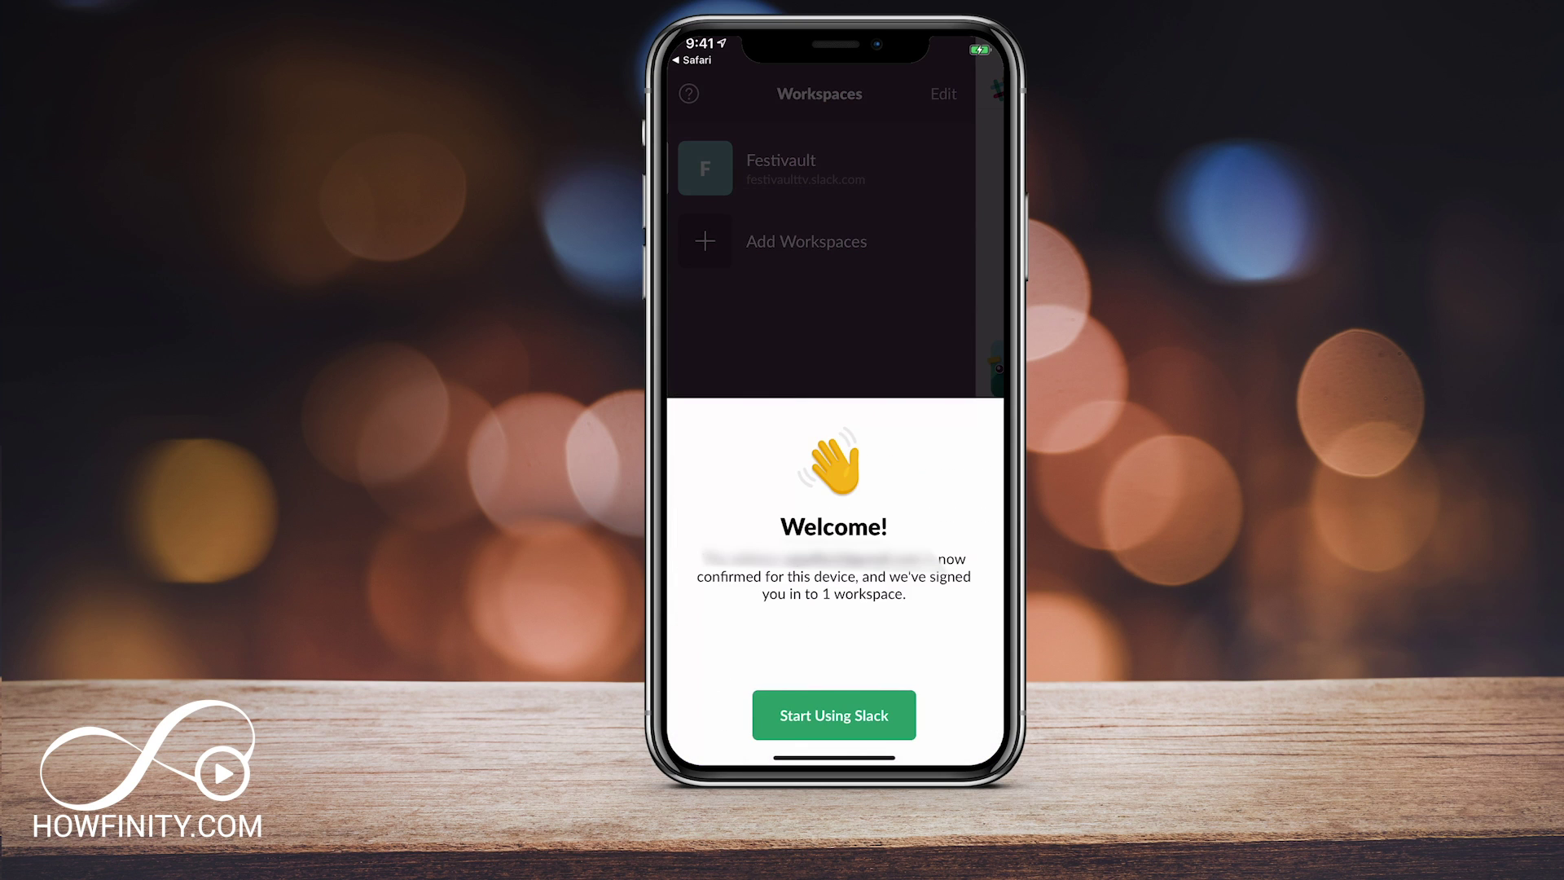
# View the workspace list and the Festivault channels and direct messages in the phone app.
pyautogui.click(833, 715)
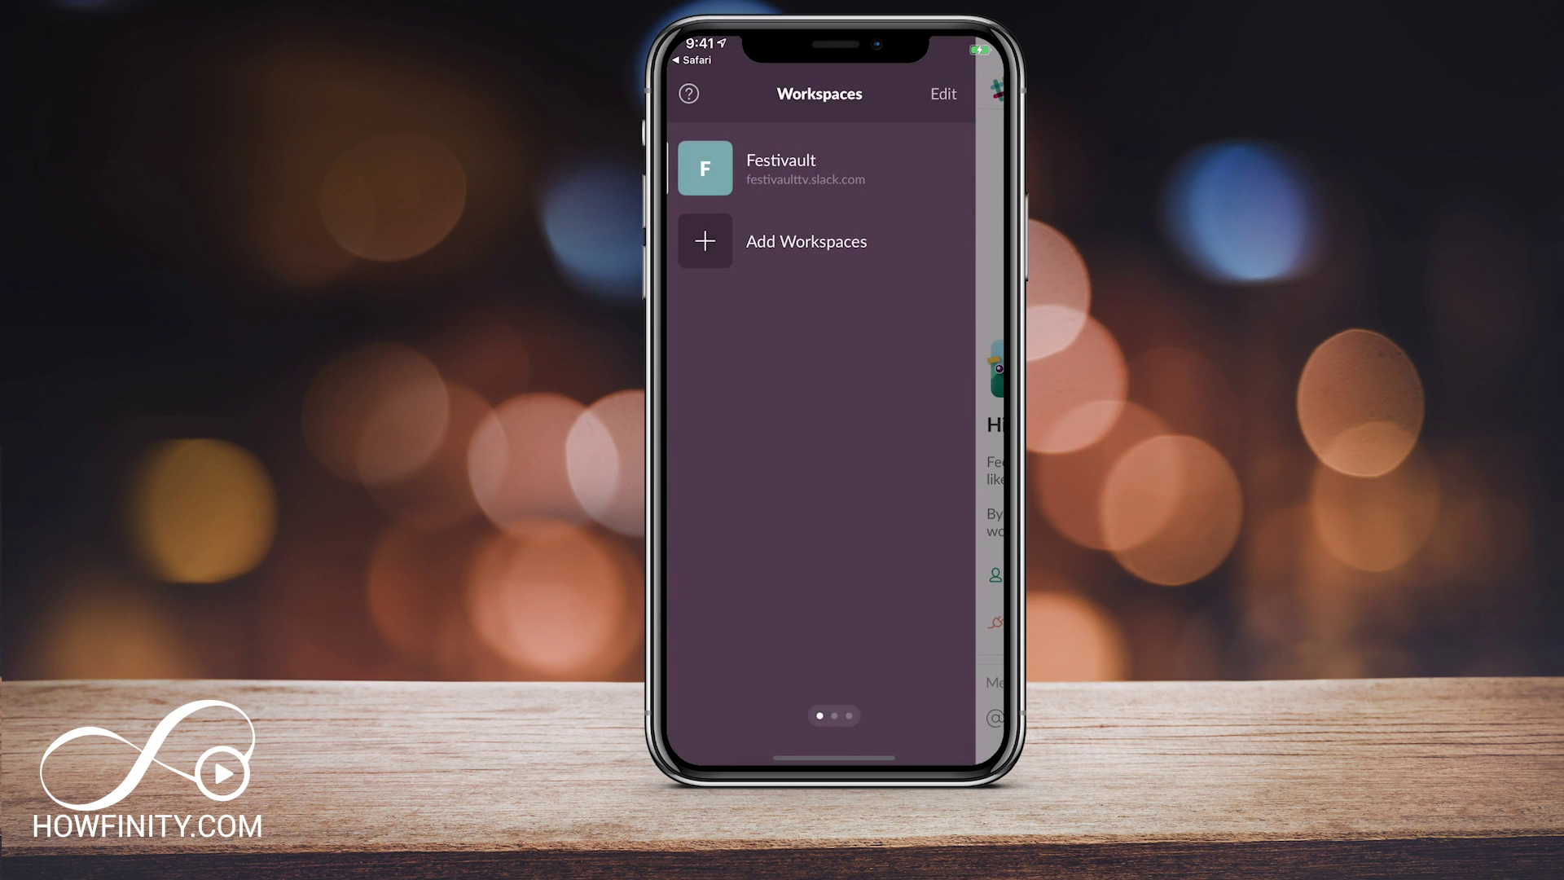
pyautogui.click(990, 391)
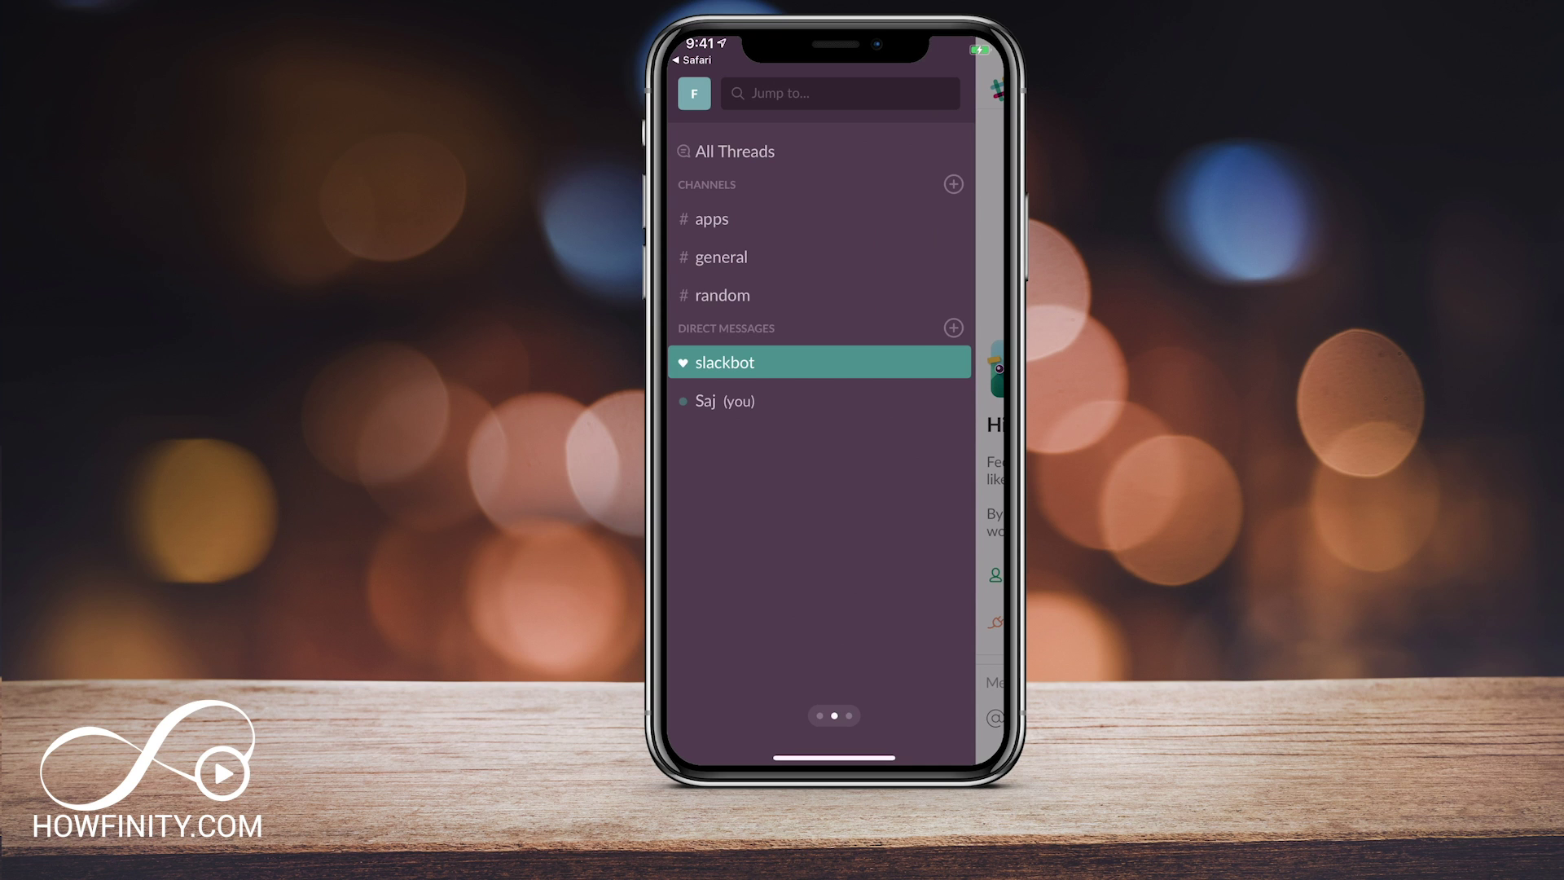
pyautogui.moveTo(912, 505); pyautogui.dragTo(717, 505)
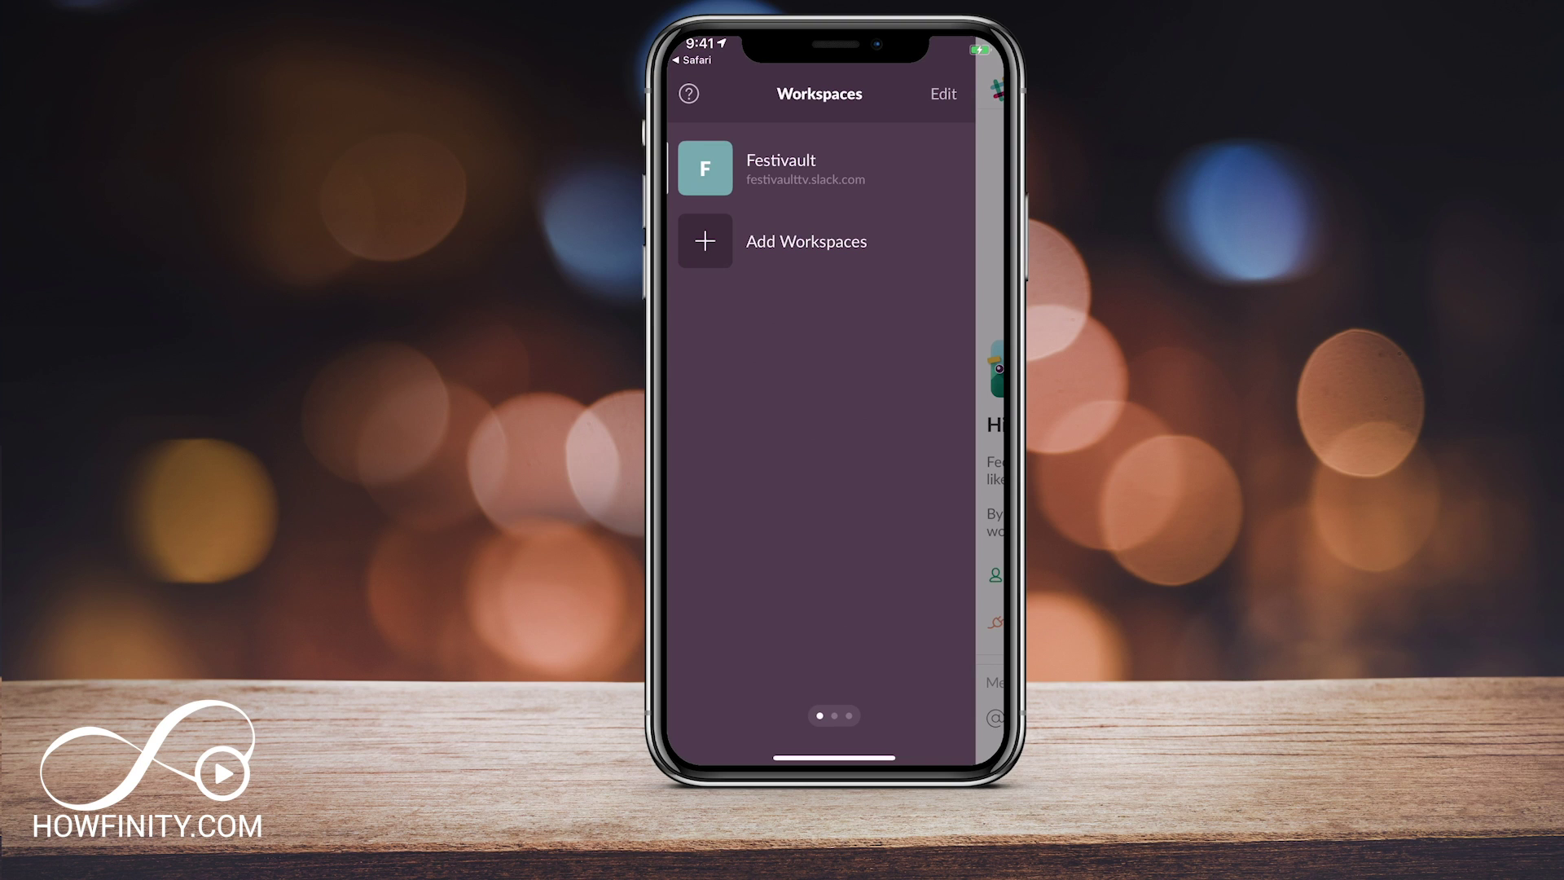
# View the options for adding or creating a workspace with the confirmed email address, and return to the workspace list.
pyautogui.click(806, 241)
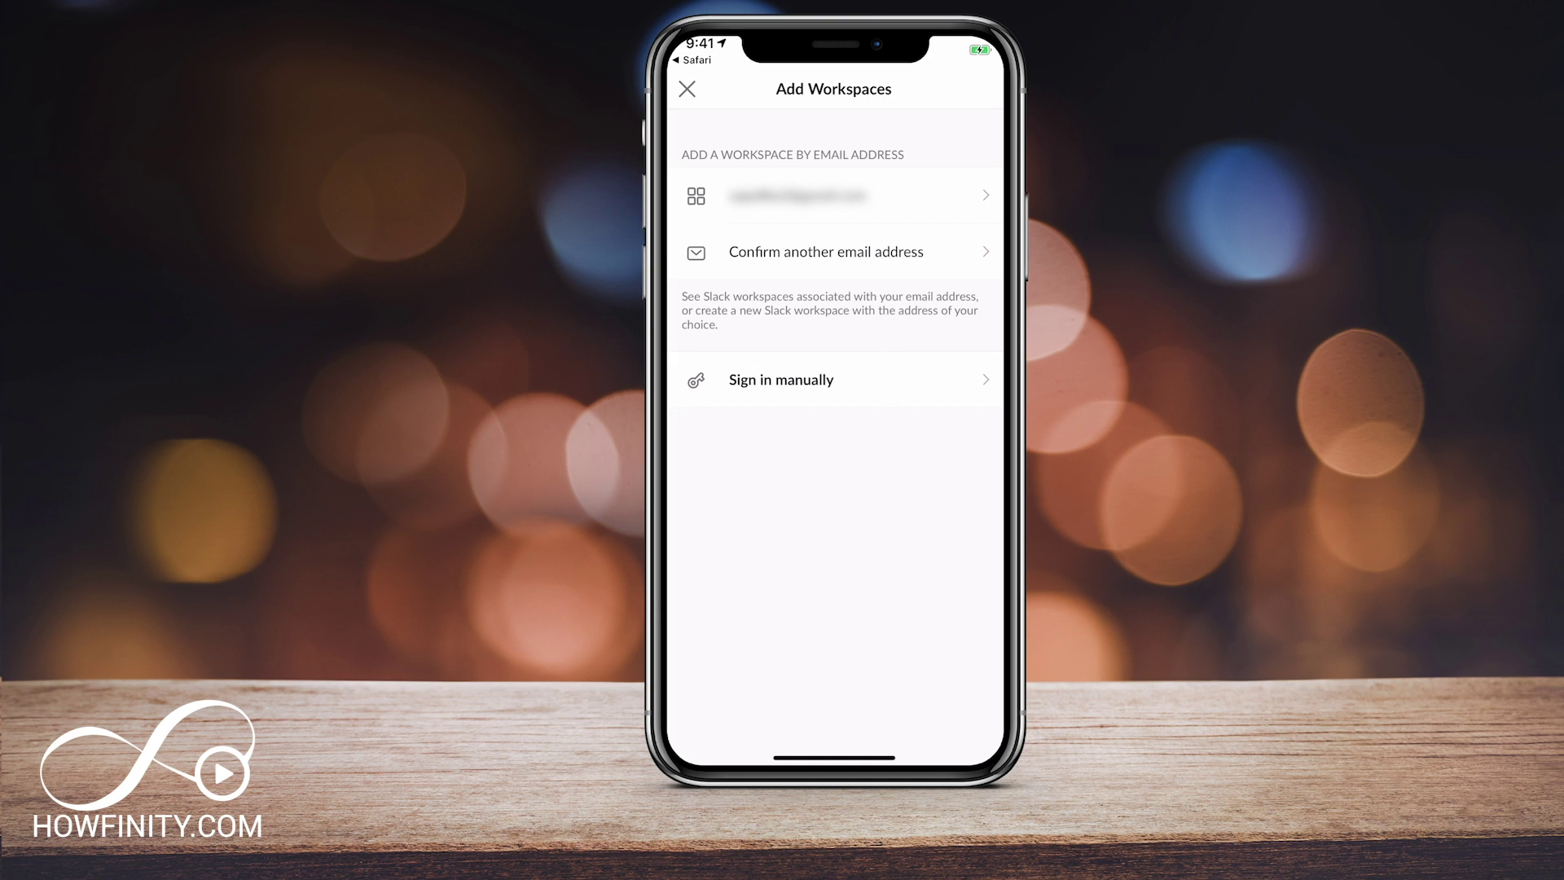
pyautogui.click(834, 196)
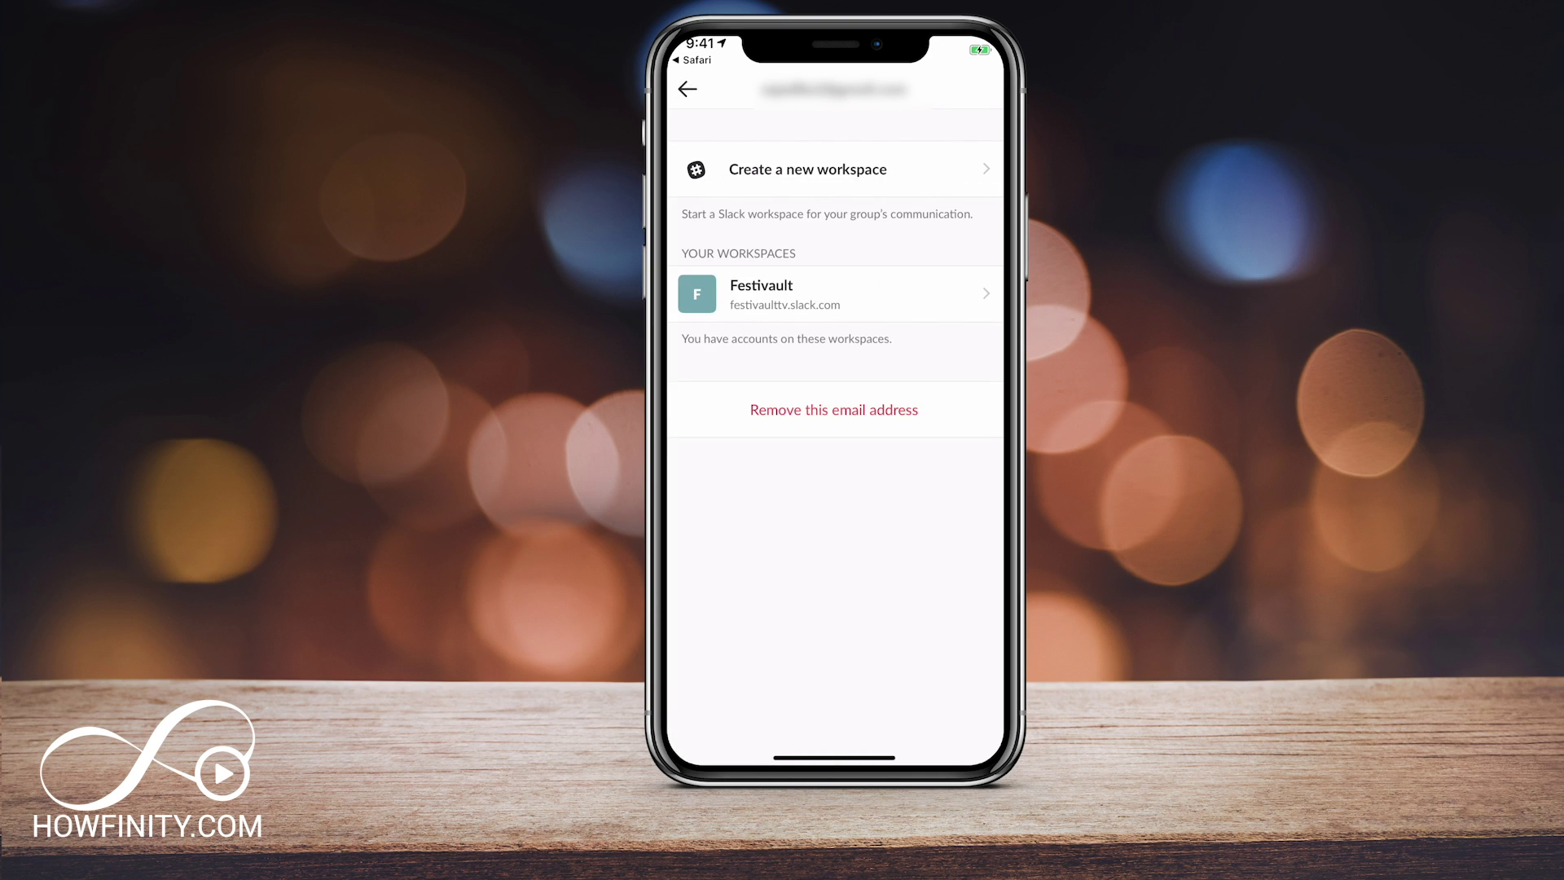
pyautogui.click(834, 170)
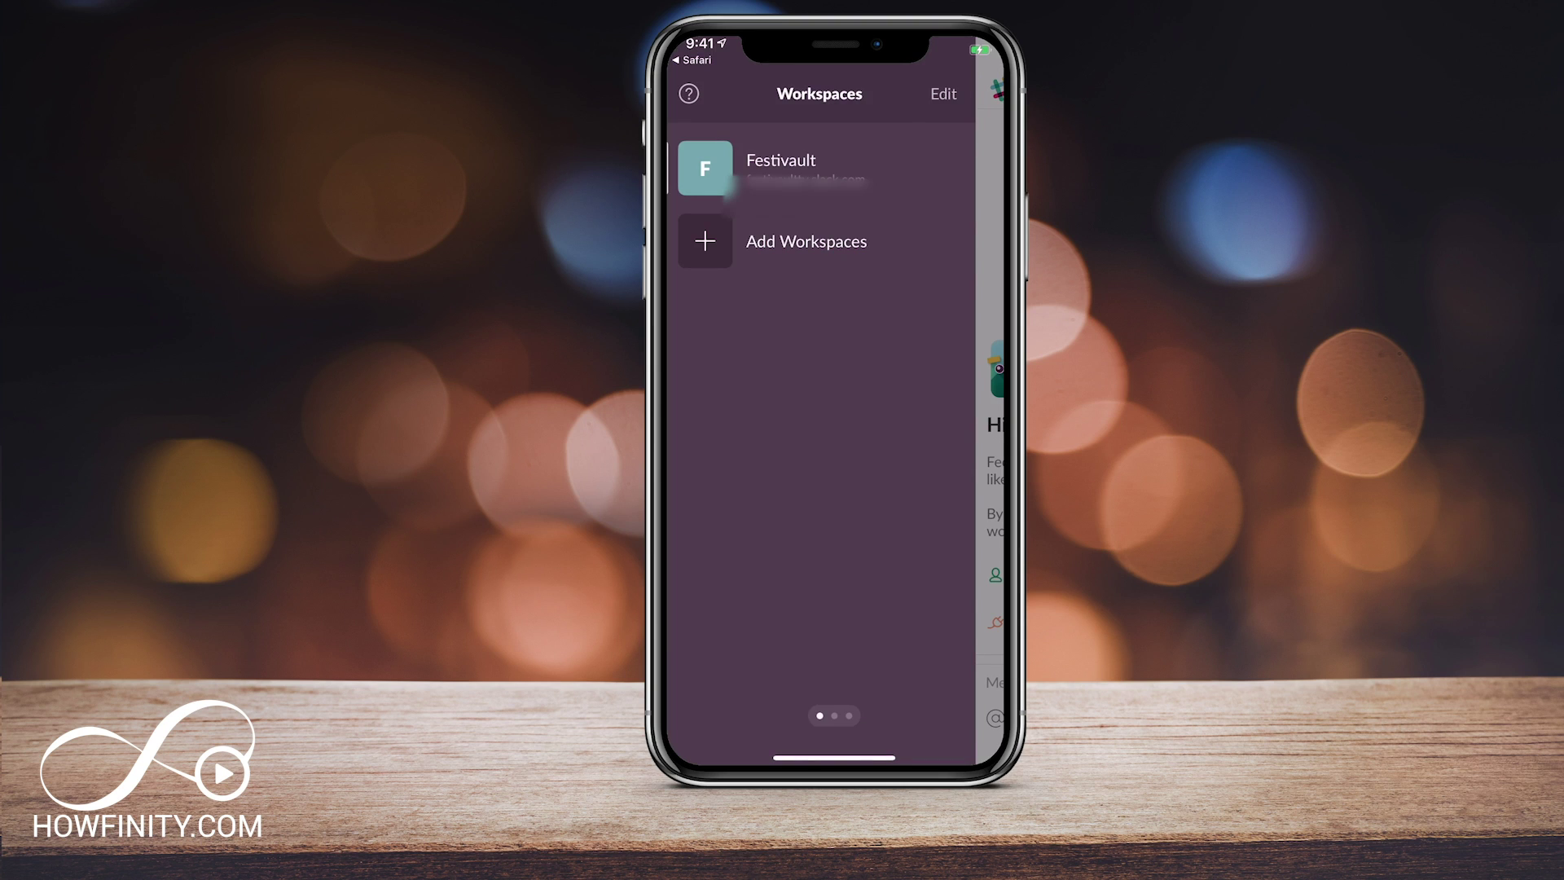
# Open the channel browser of the Festivault workspace and search it for "Marketing".
pyautogui.hscroll(3, 821, 407)
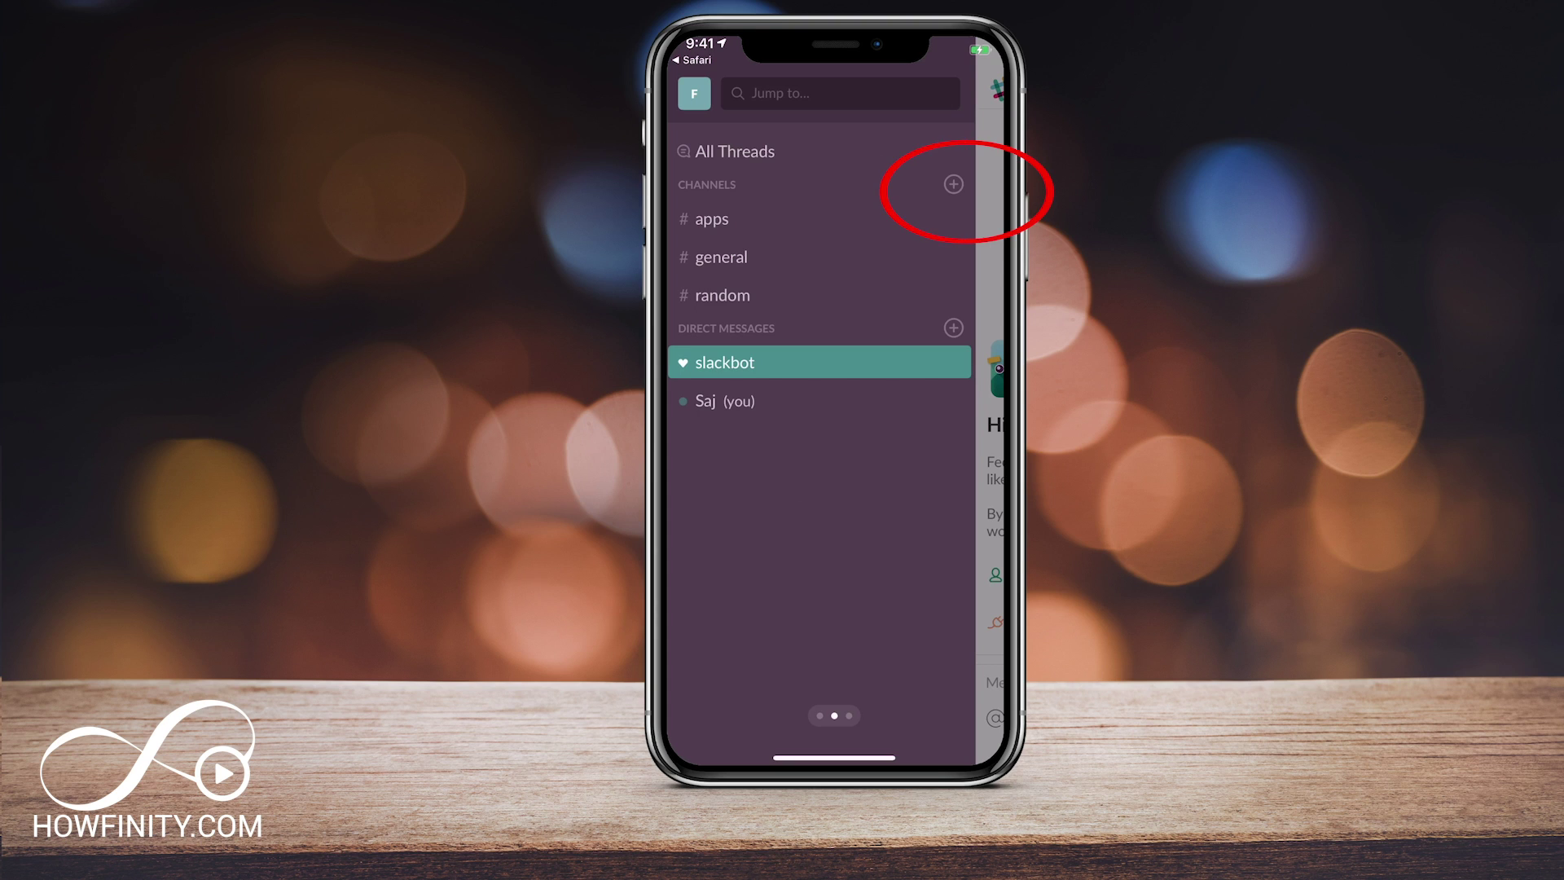
pyautogui.click(953, 184)
pyautogui.click(806, 129)
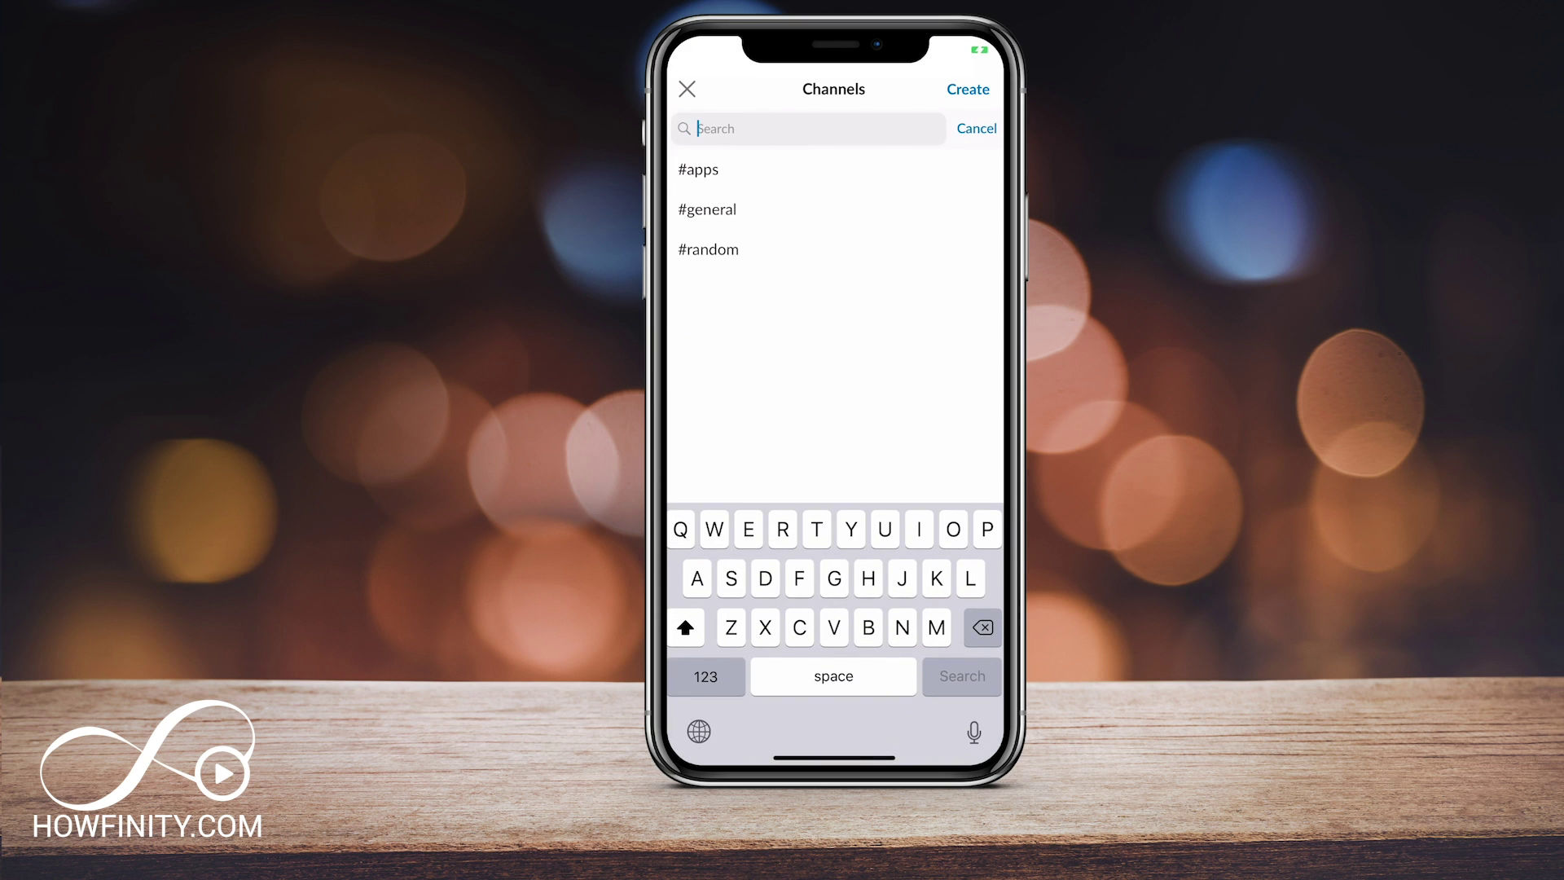
pyautogui.write('Marketing')
# Create a private channel named "marketing" in the Festivault workspace.
pyautogui.click(967, 89)
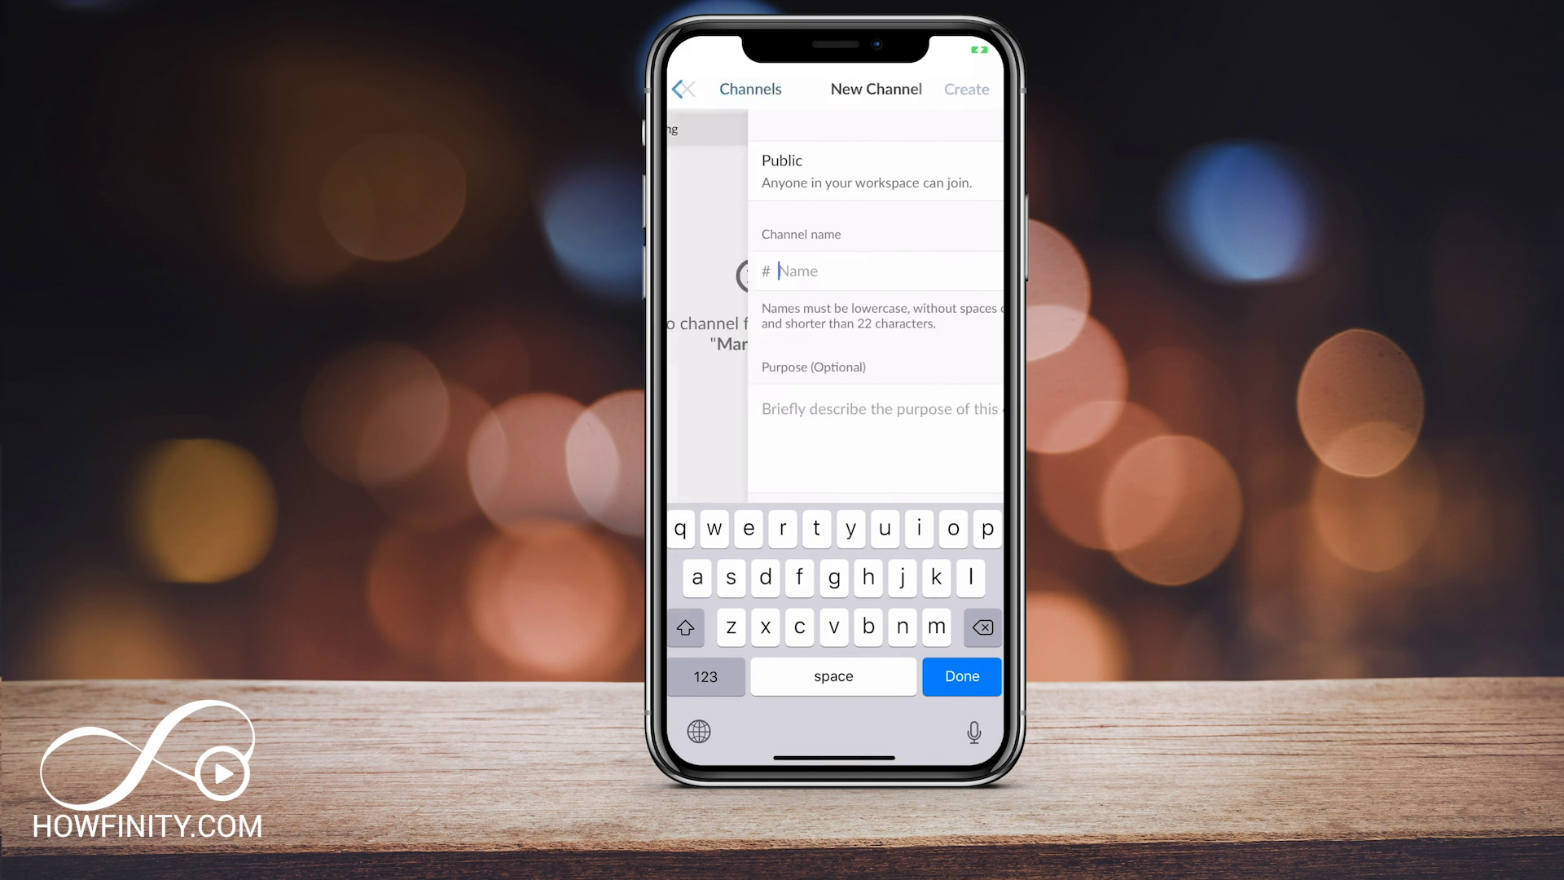
pyautogui.write('marketing')
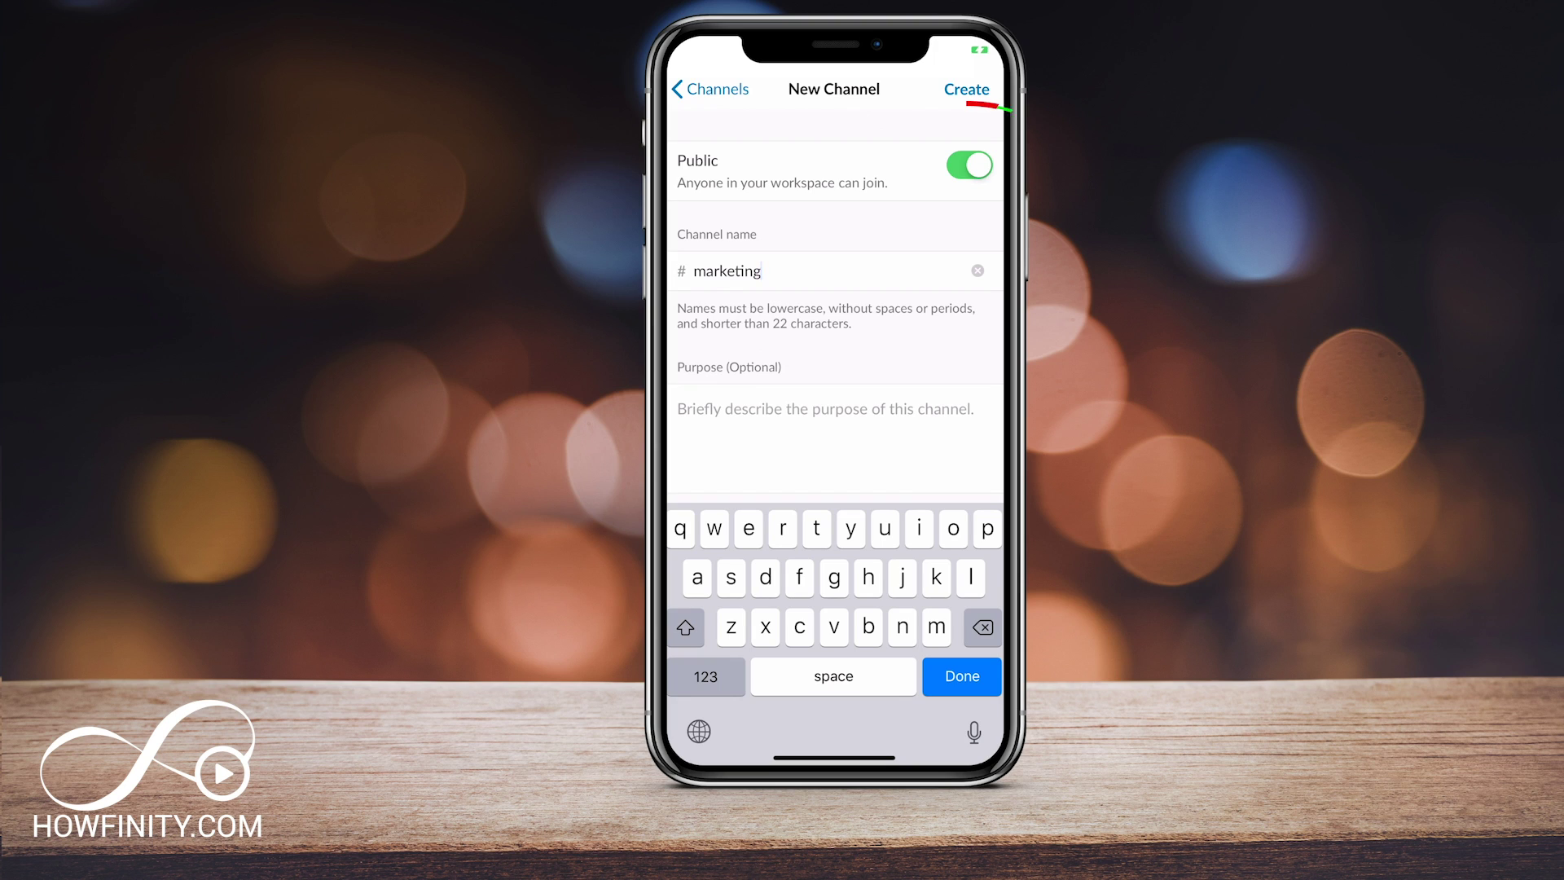
pyautogui.click(969, 164)
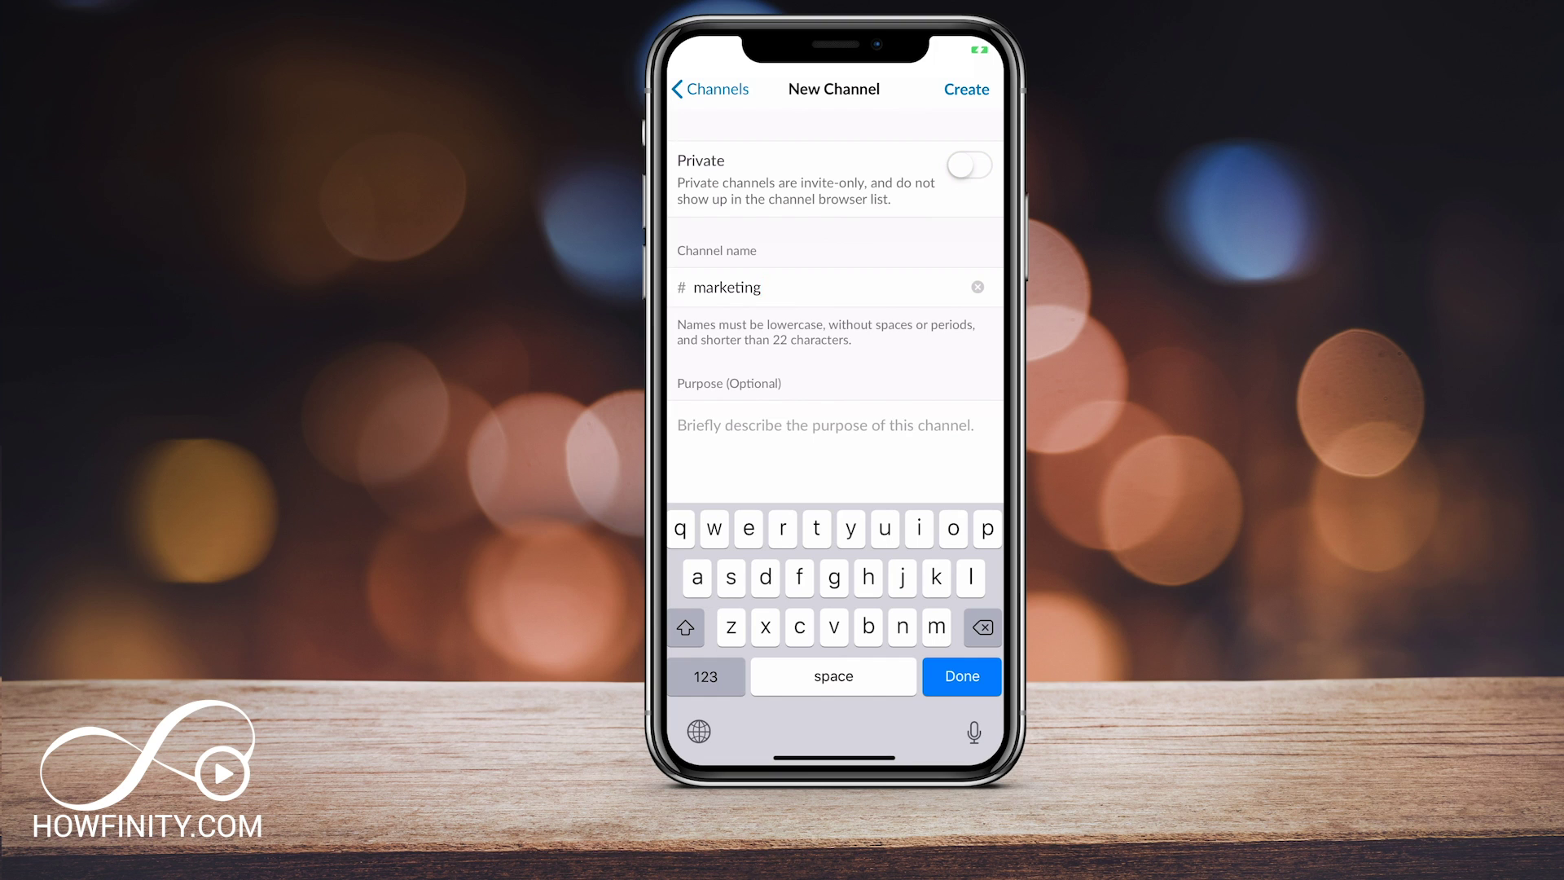
pyautogui.click(966, 88)
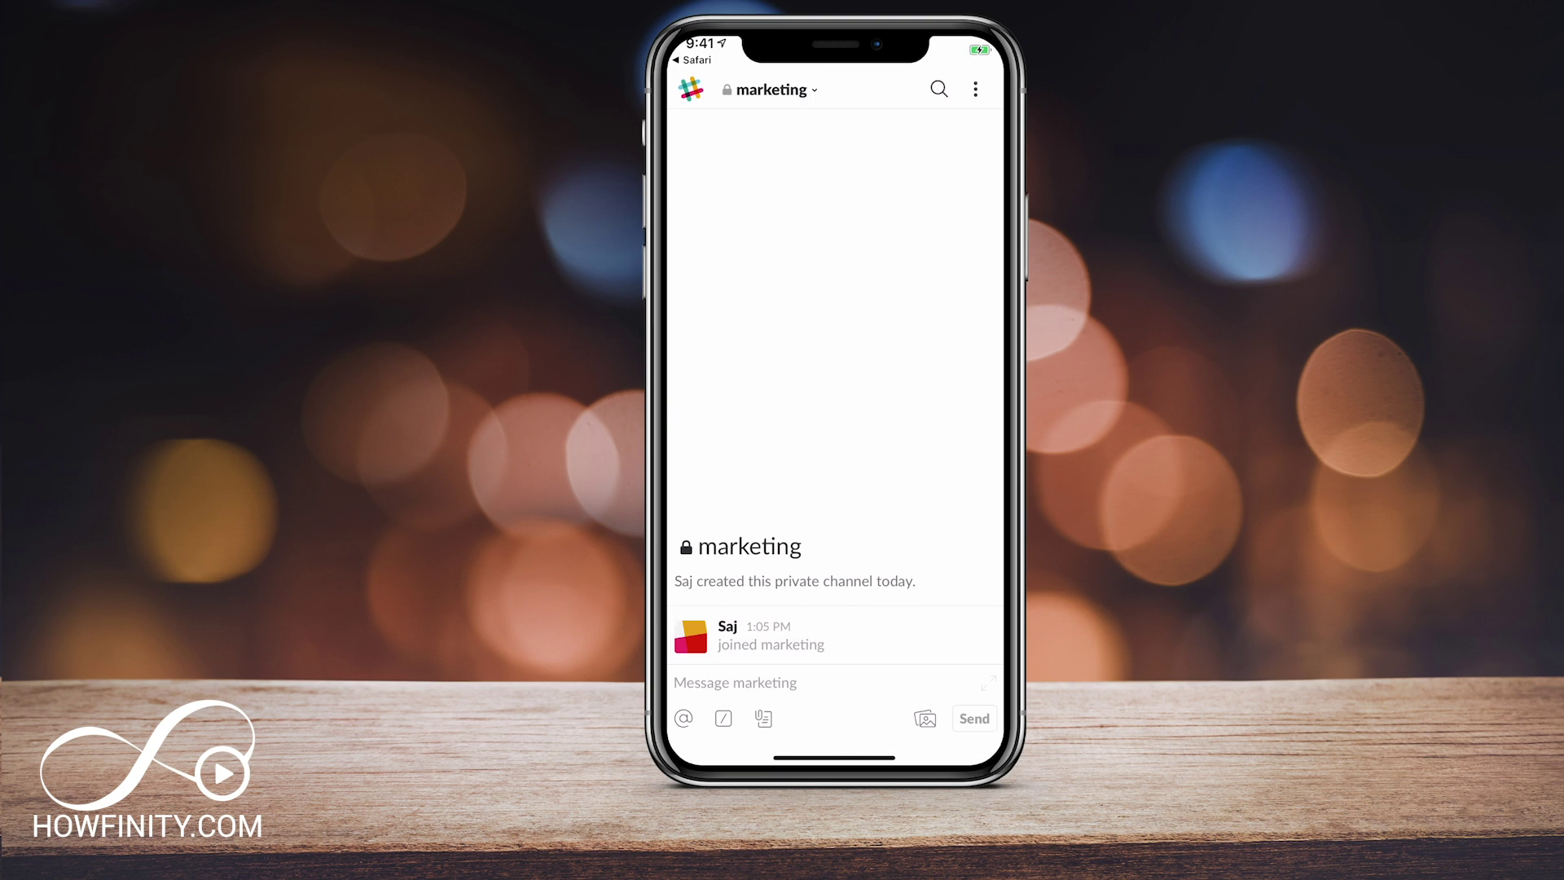
# View the options for inviting people to the workspace, and return to the marketing channel without inviting anyone.
pyautogui.click(975, 90)
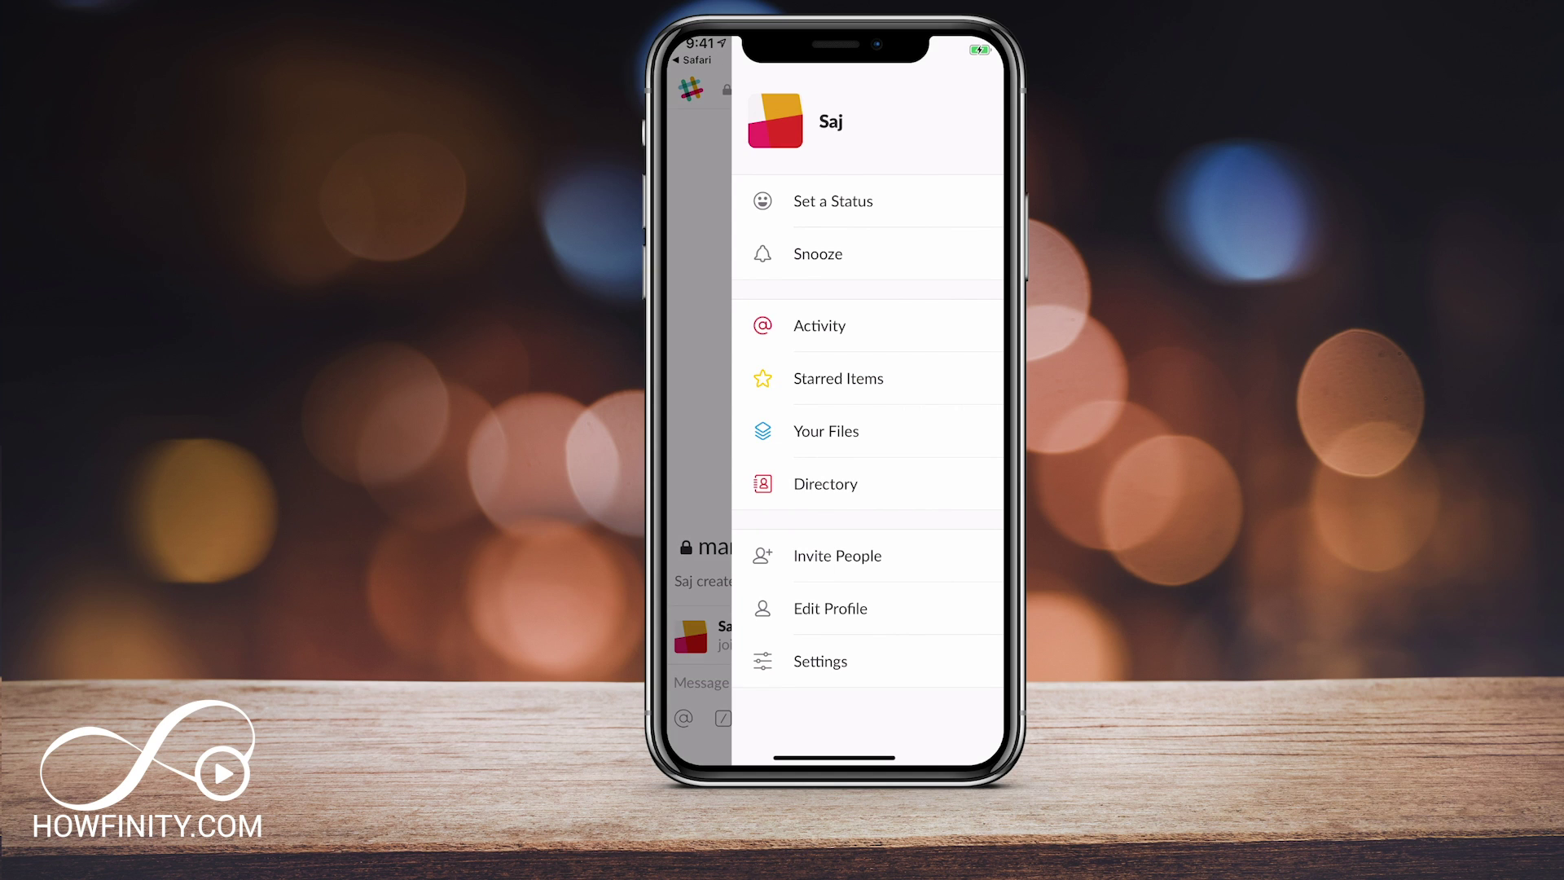
pyautogui.click(837, 556)
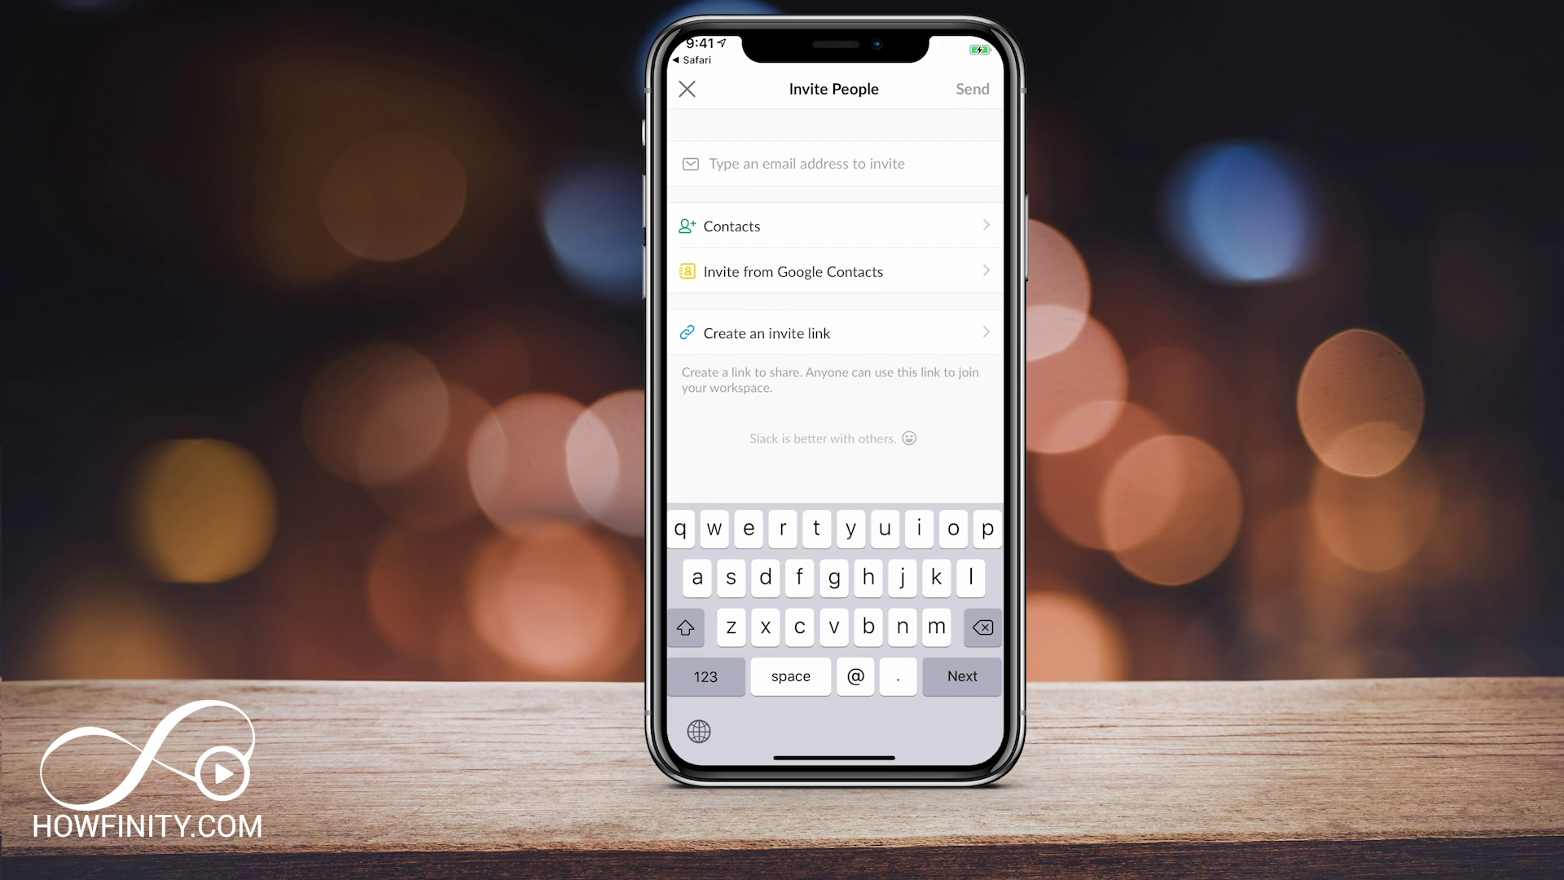
pyautogui.click(686, 89)
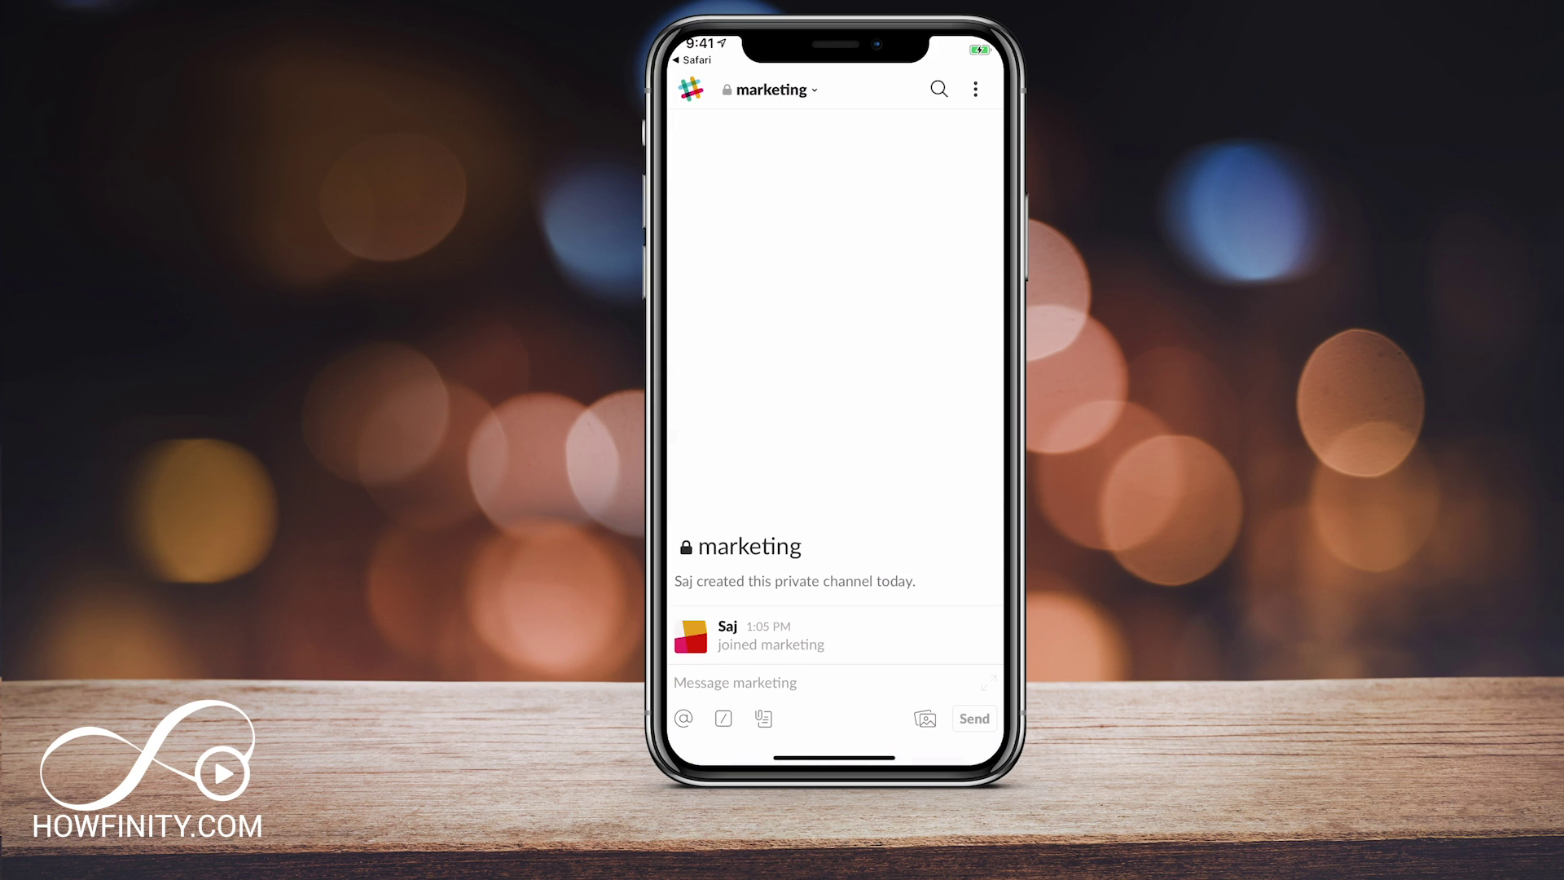
# View the marketing channel's info and settings, and return to the channel.
pyautogui.click(770, 89)
pyautogui.click(770, 90)
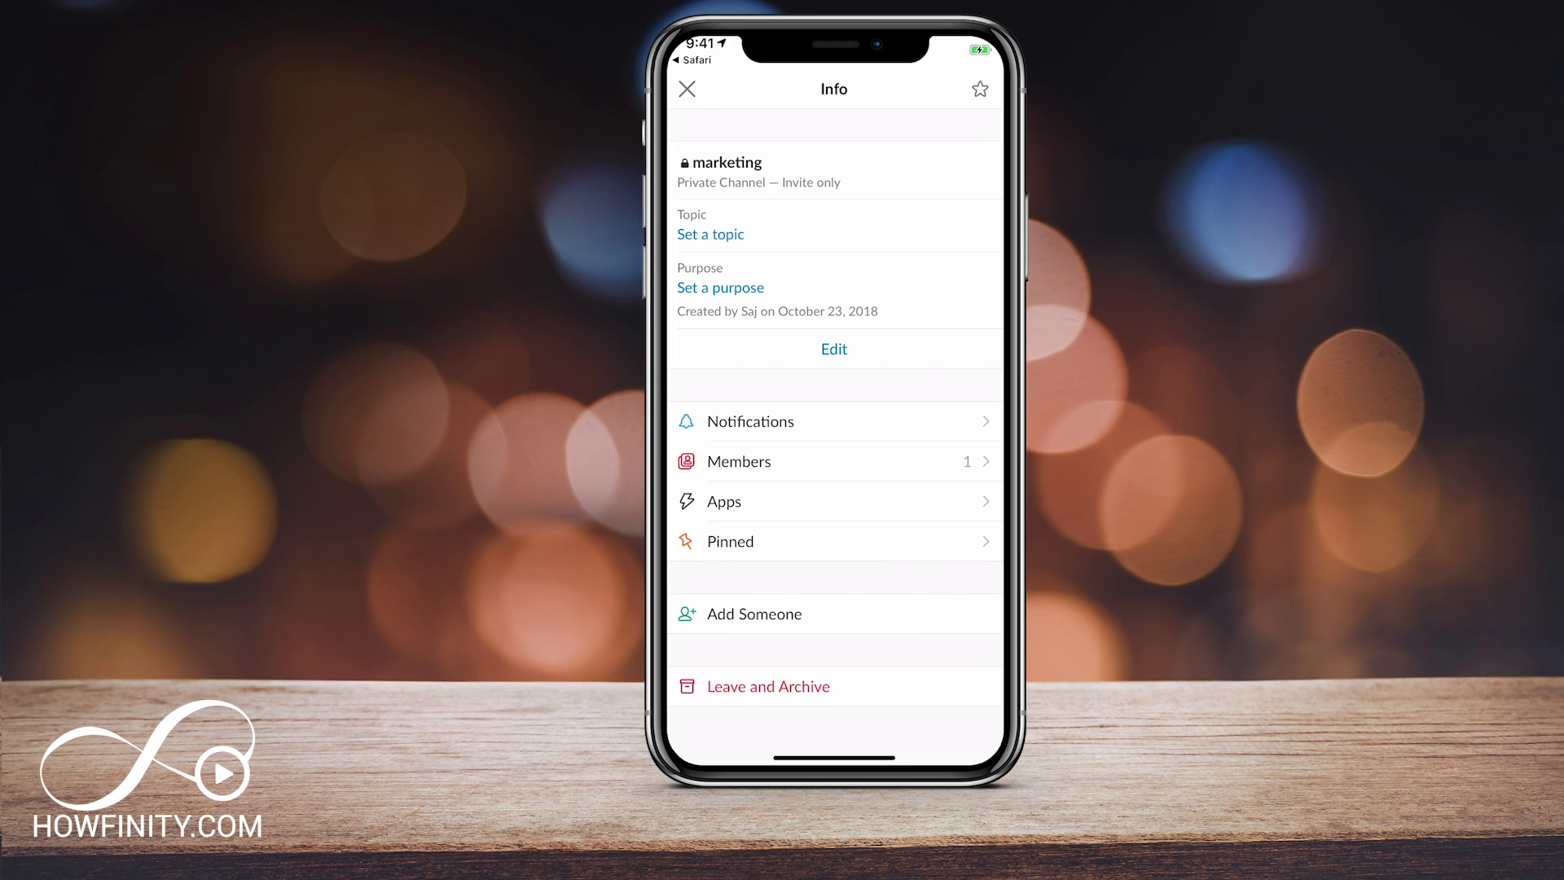
pyautogui.click(687, 89)
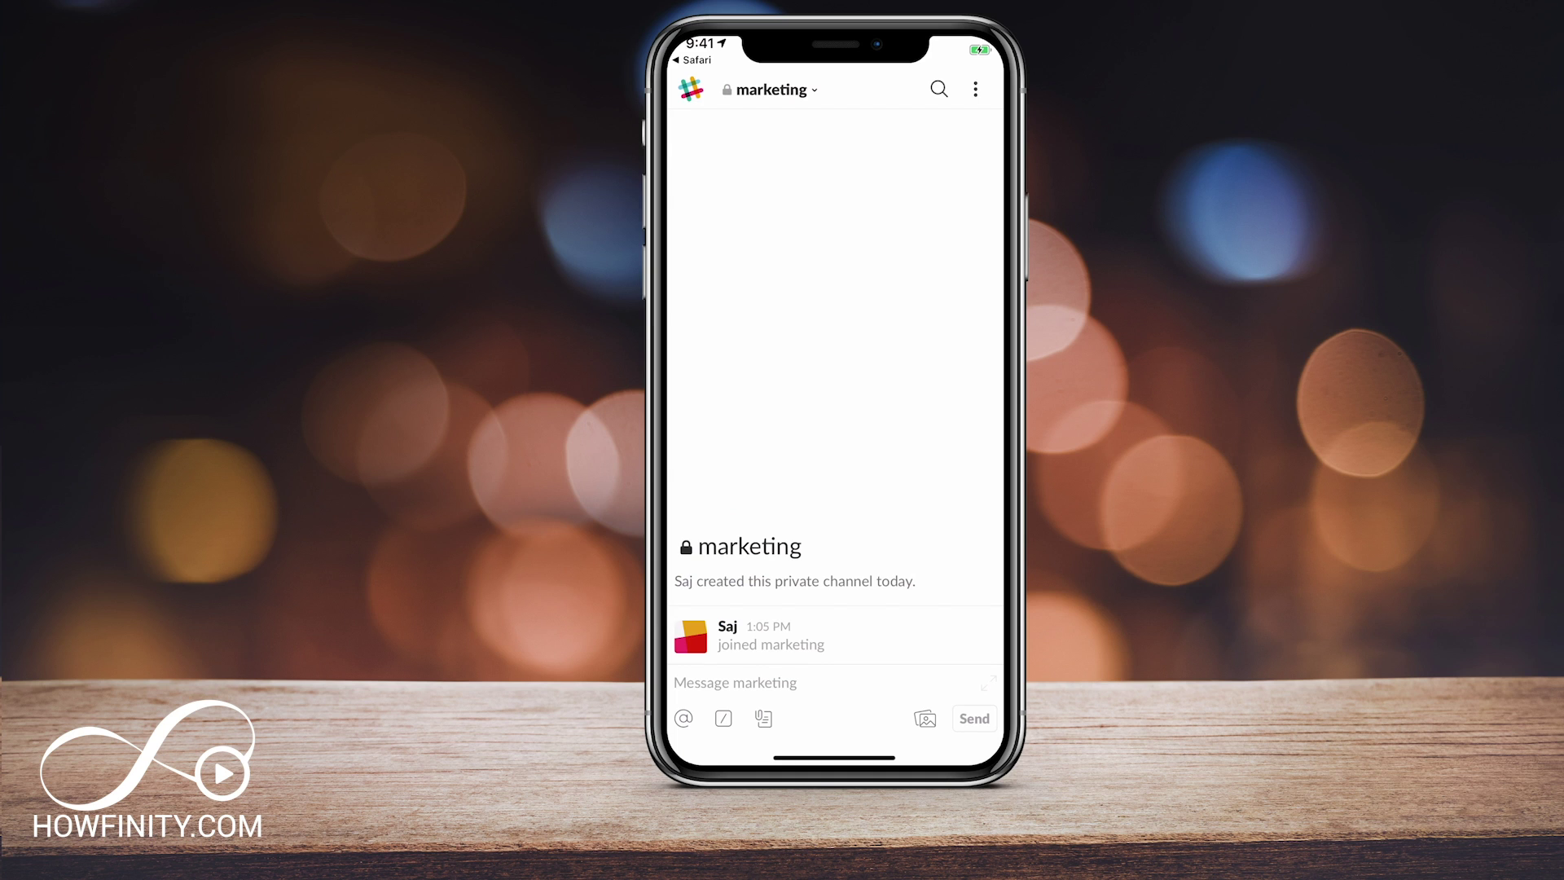
# Open the apps channel from the workspace's channel list and return to the list.
pyautogui.moveTo(692, 408); pyautogui.dragTo(961, 408)
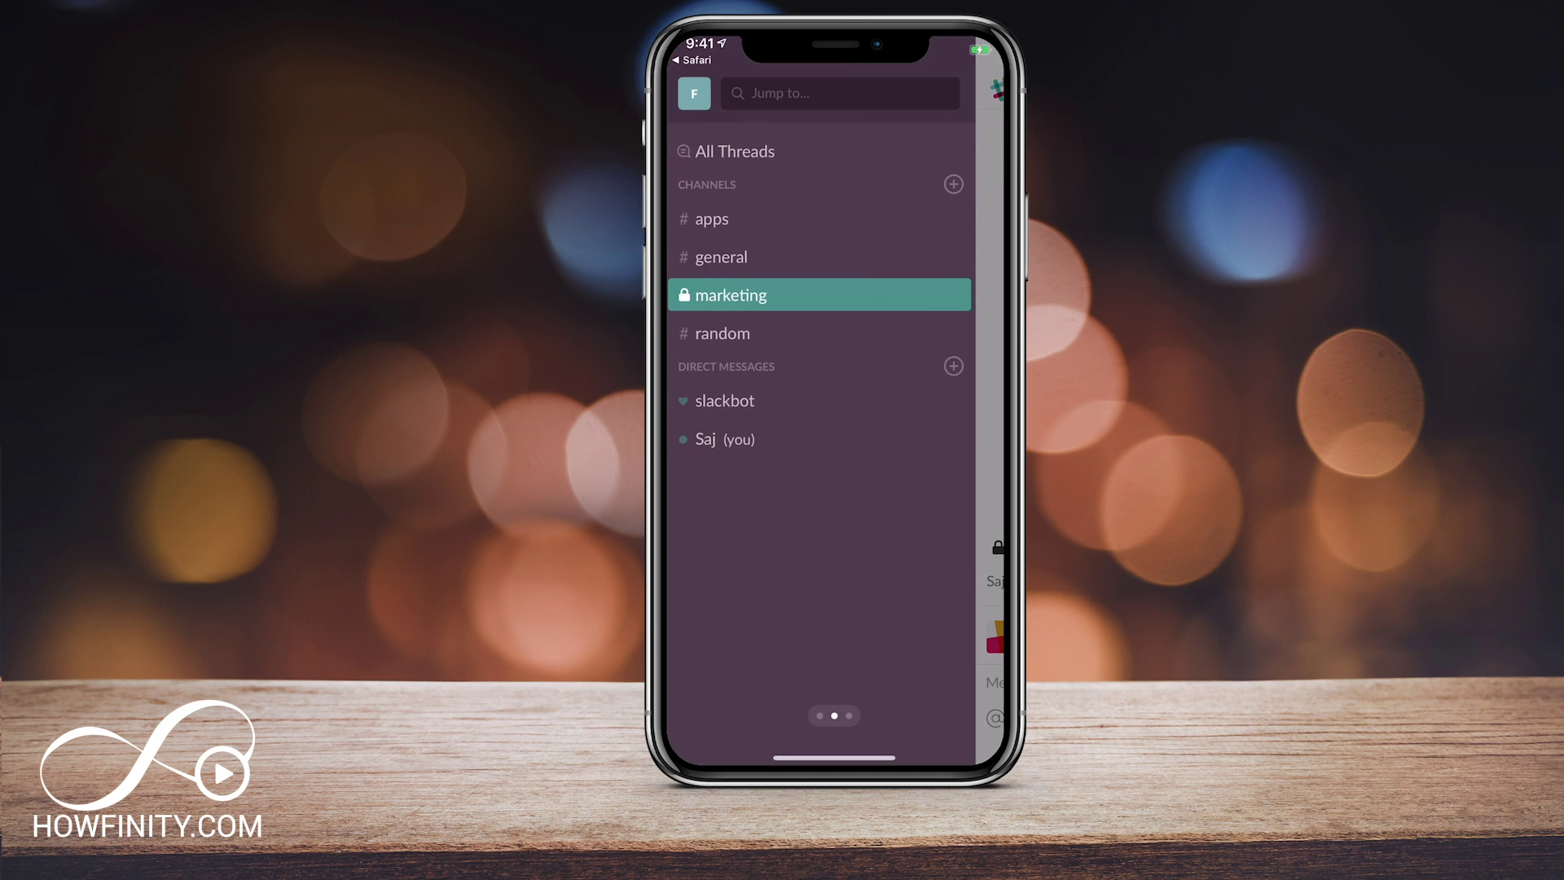
pyautogui.click(711, 219)
pyautogui.click(691, 89)
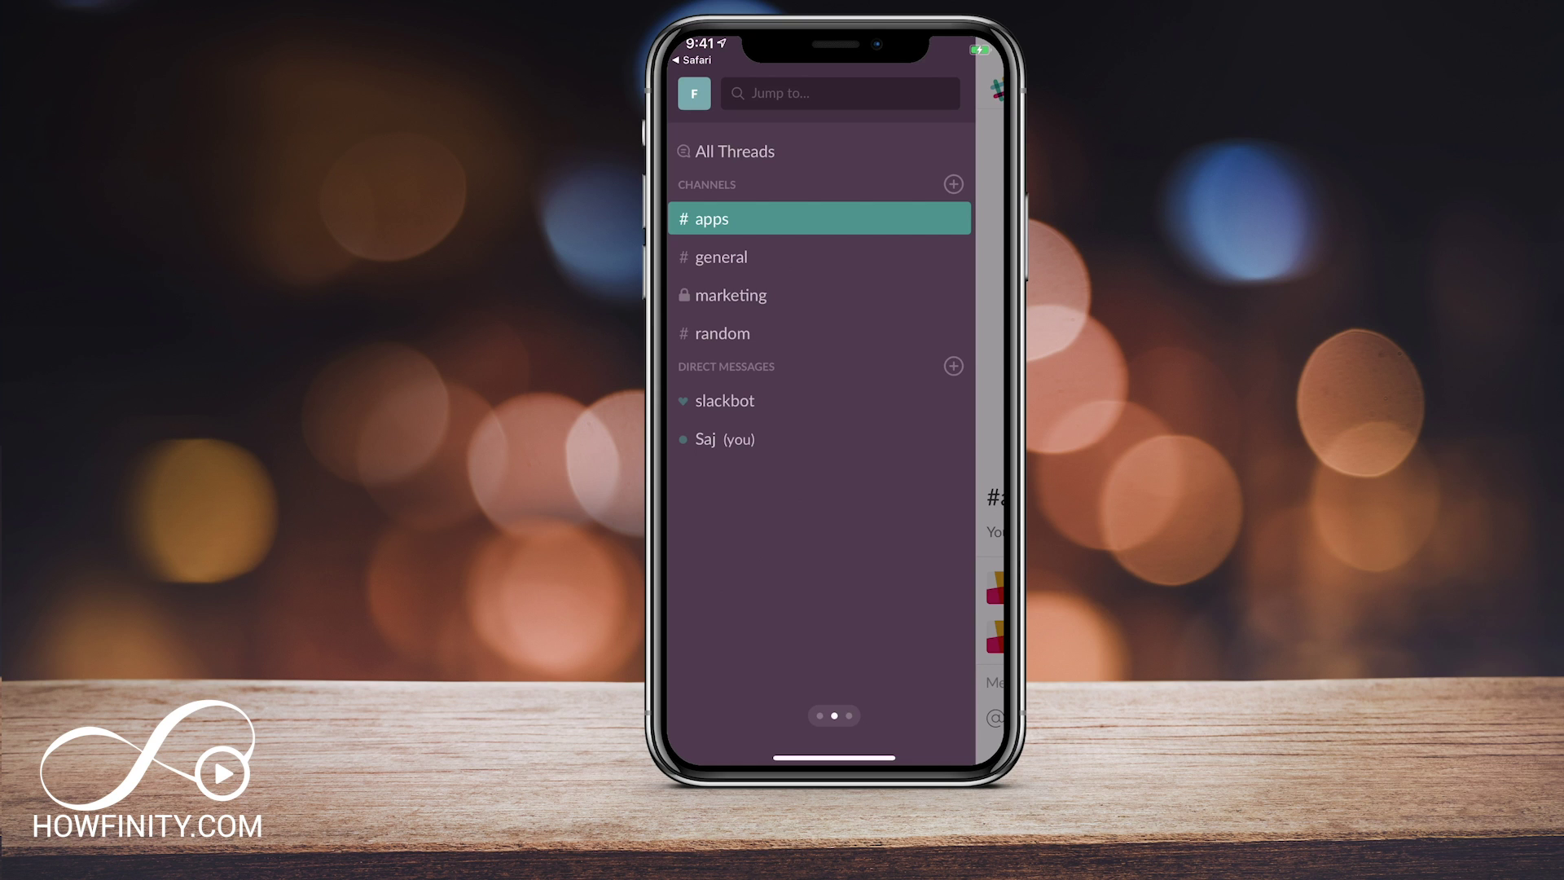
# Open the Slackbot direct message and send the messages "Hi" and "What's new".
pyautogui.click(724, 401)
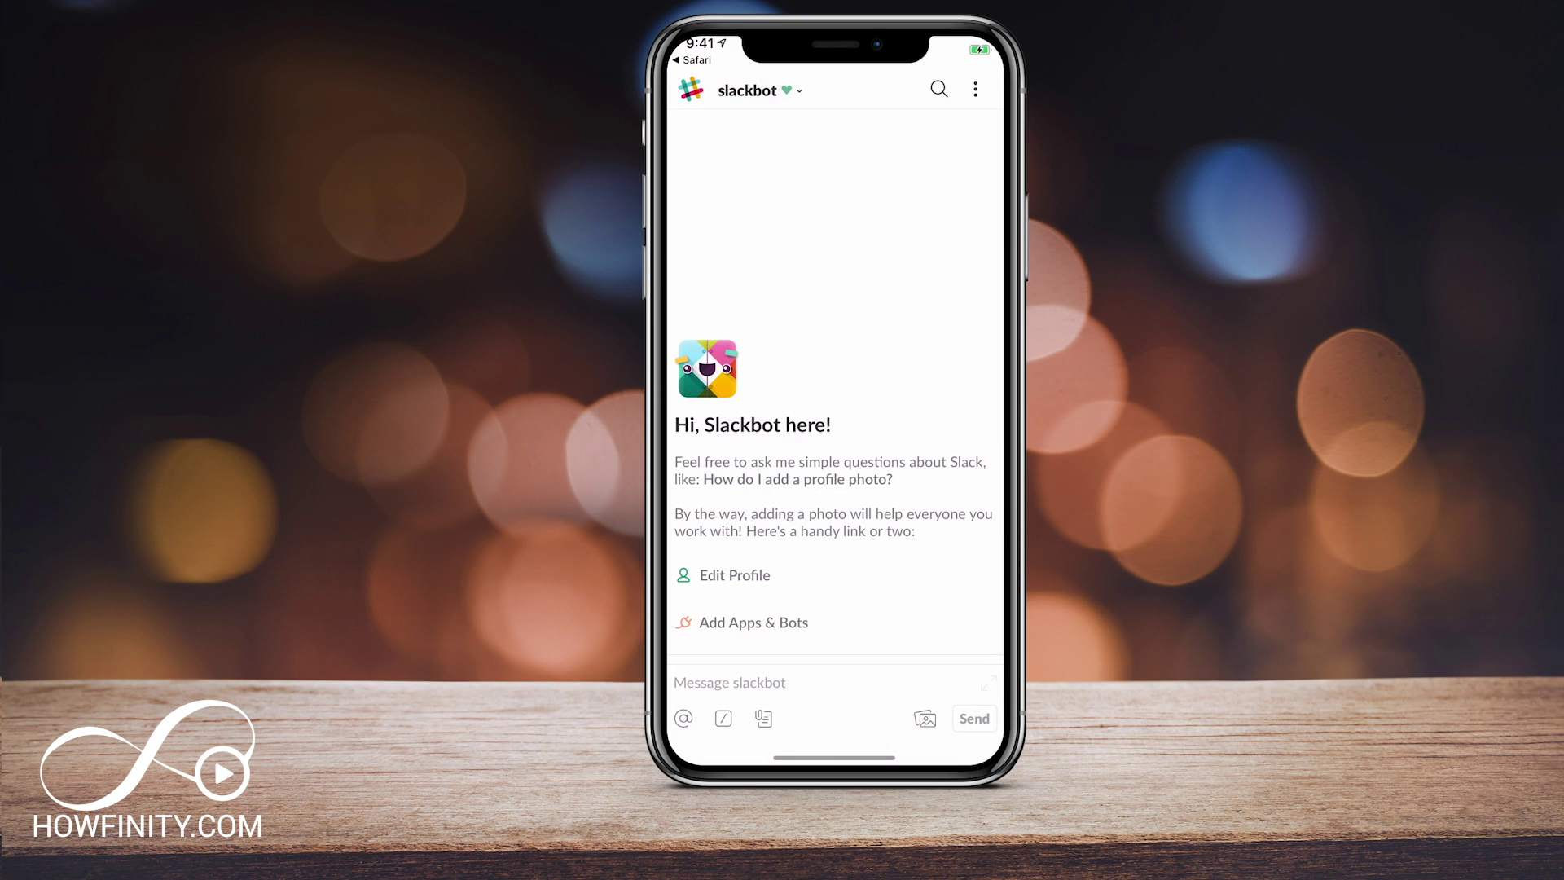
pyautogui.click(733, 682)
pyautogui.write('Hi')
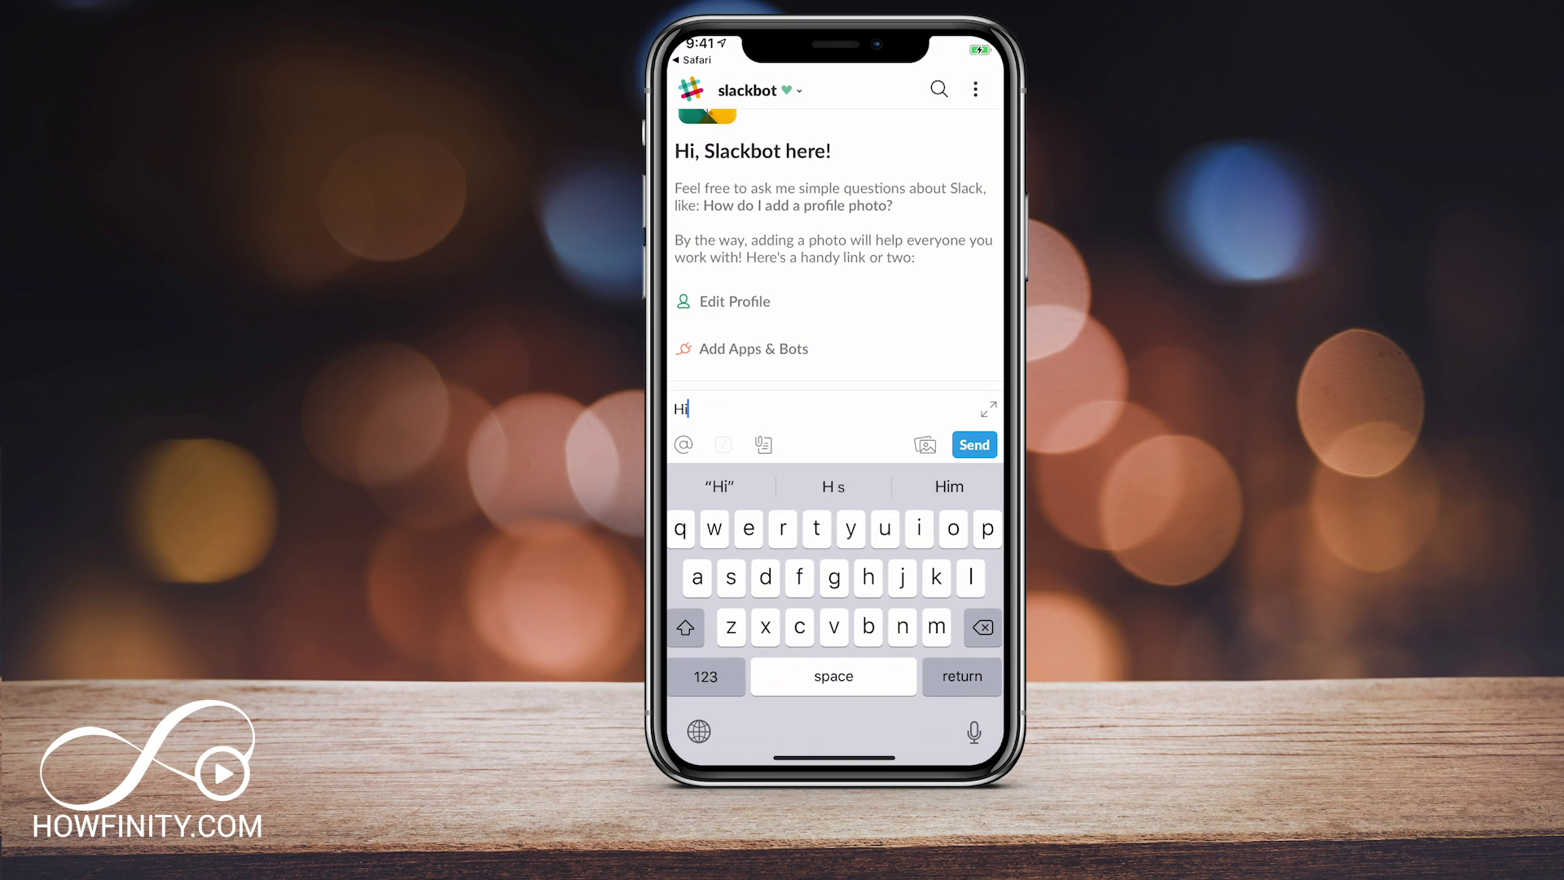
pyautogui.click(974, 444)
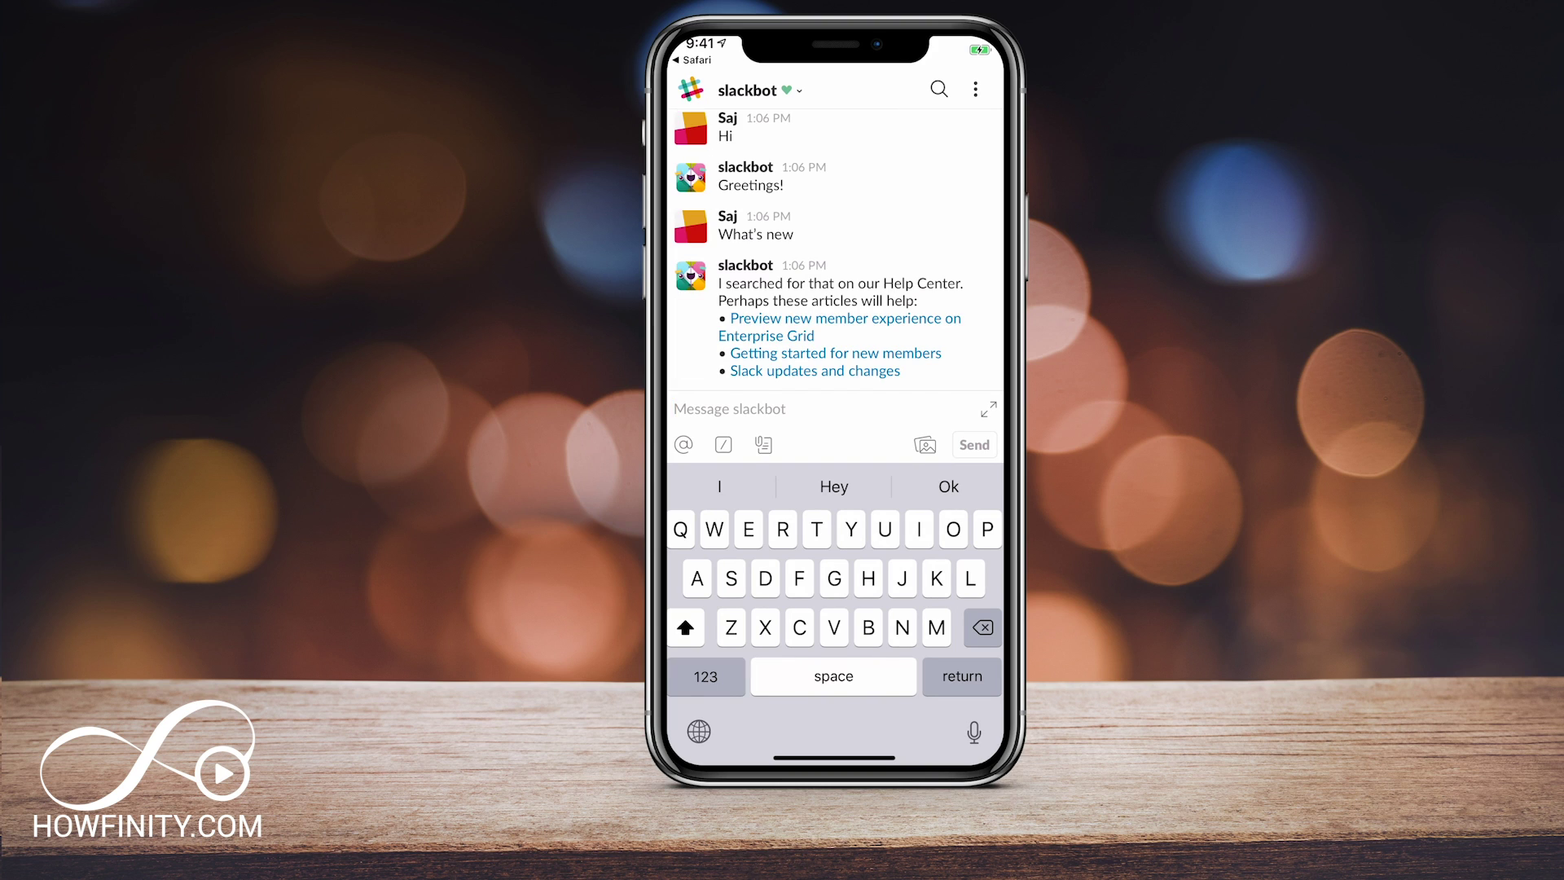
pyautogui.scroll(2, 835, 250)
pyautogui.scroll(-2, 835, 250)
pyautogui.write('@')
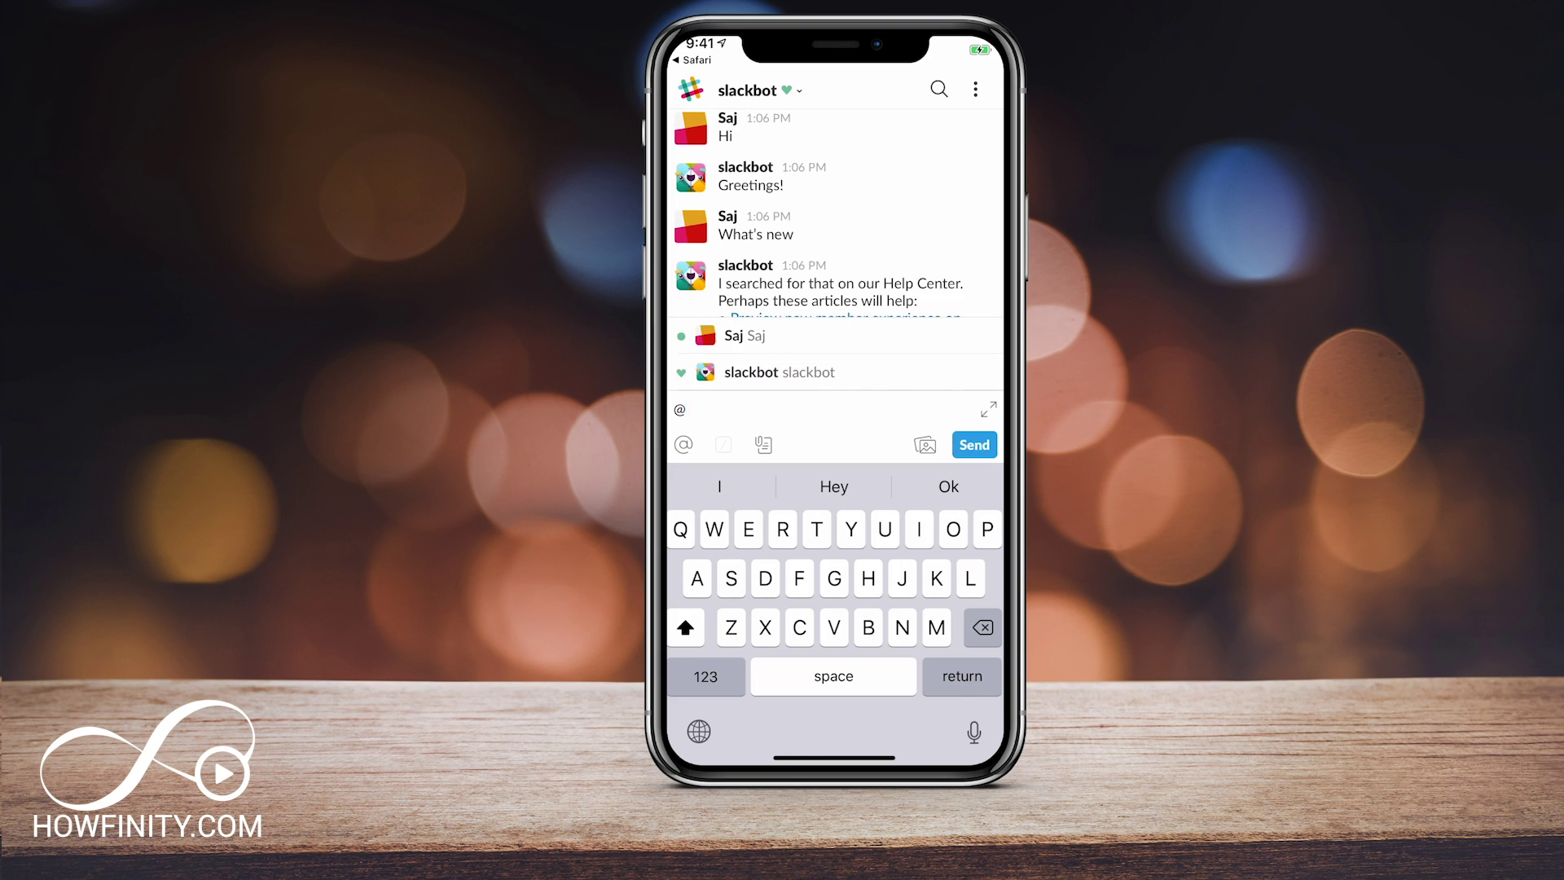
pyautogui.click(779, 372)
pyautogui.click(974, 445)
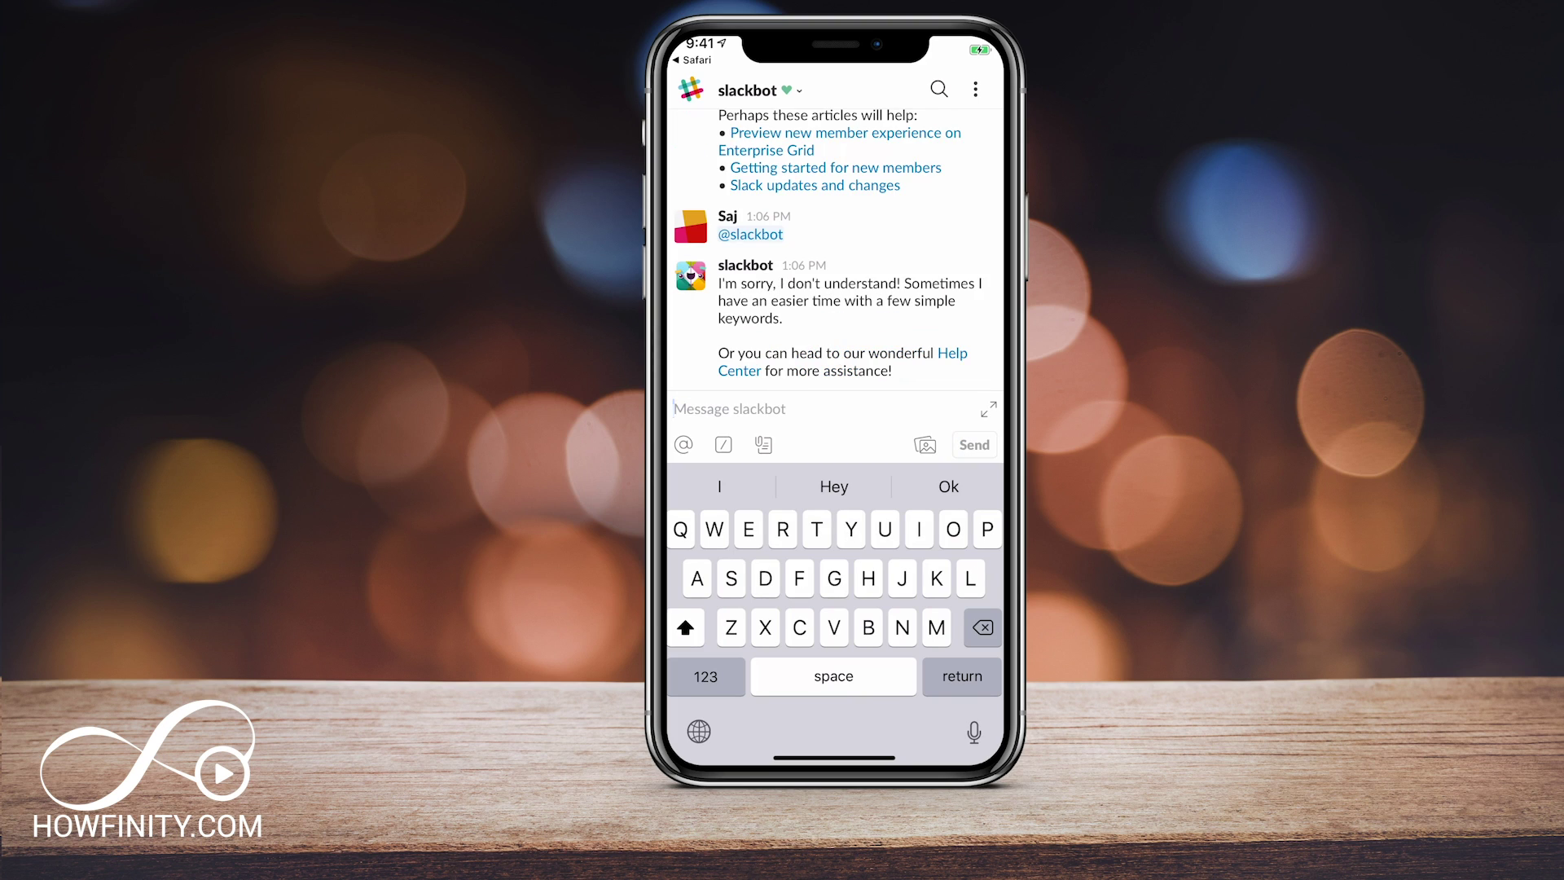
# View the file and photo sharing options for a Slackbot message and answer the photo access request.
pyautogui.click(763, 445)
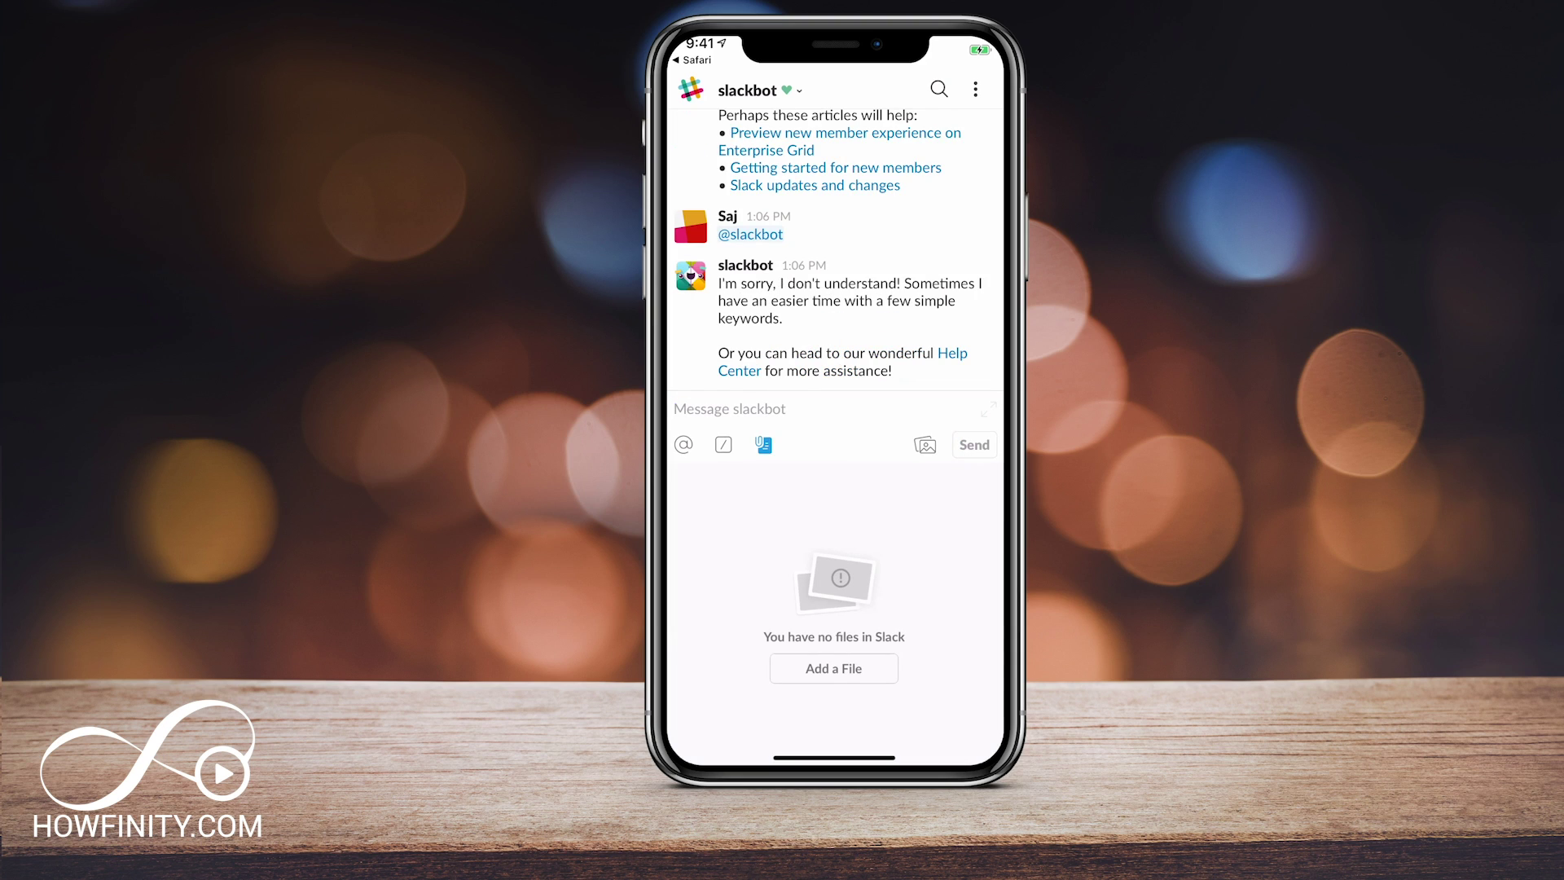
pyautogui.click(925, 445)
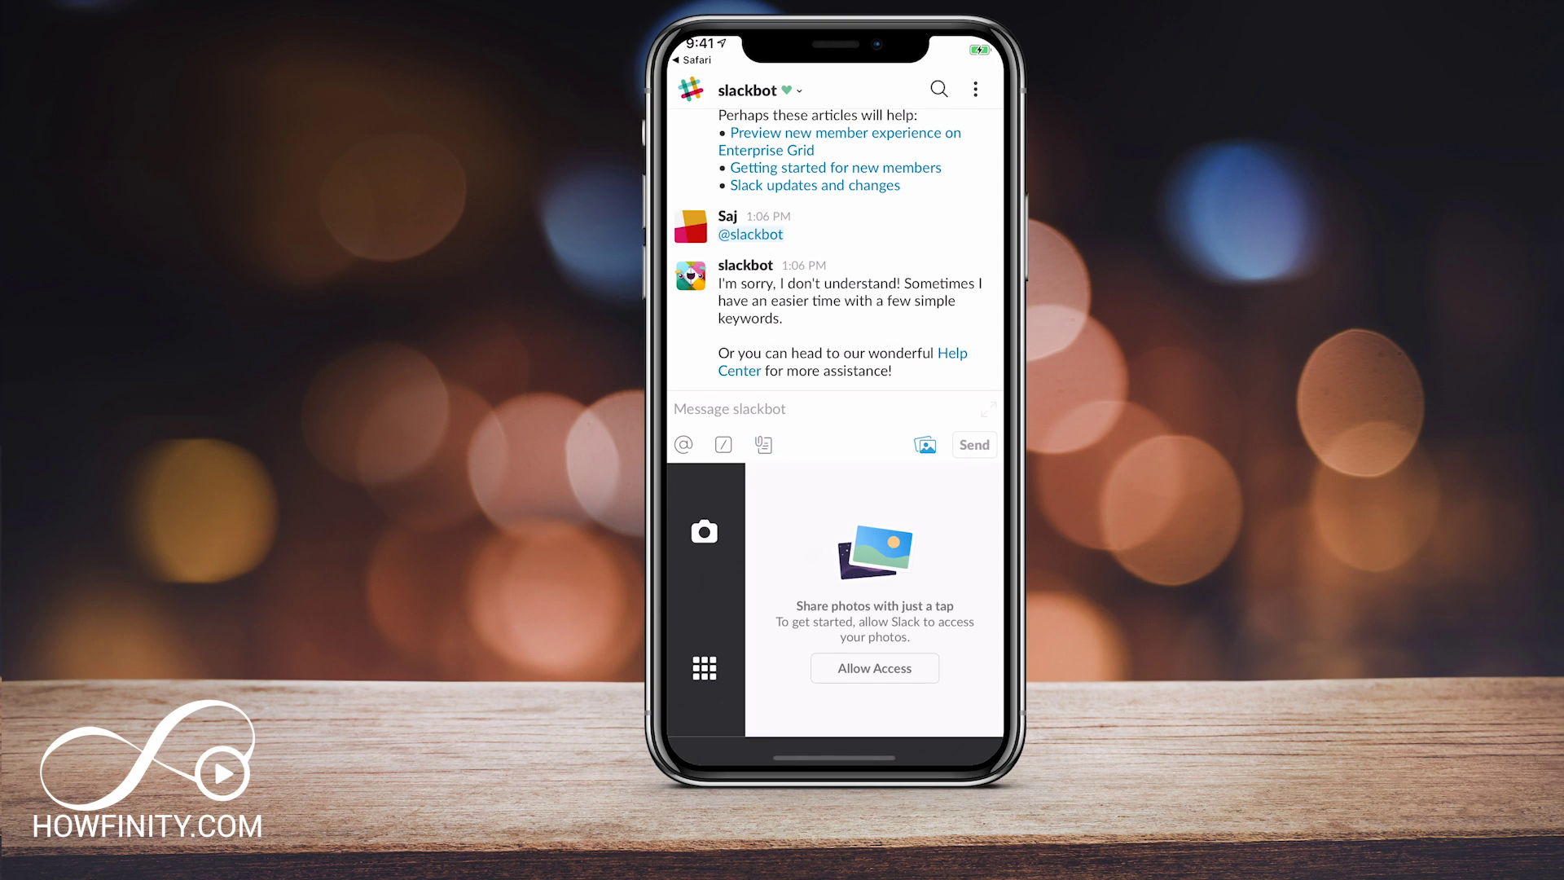
pyautogui.click(875, 667)
pyautogui.click(772, 452)
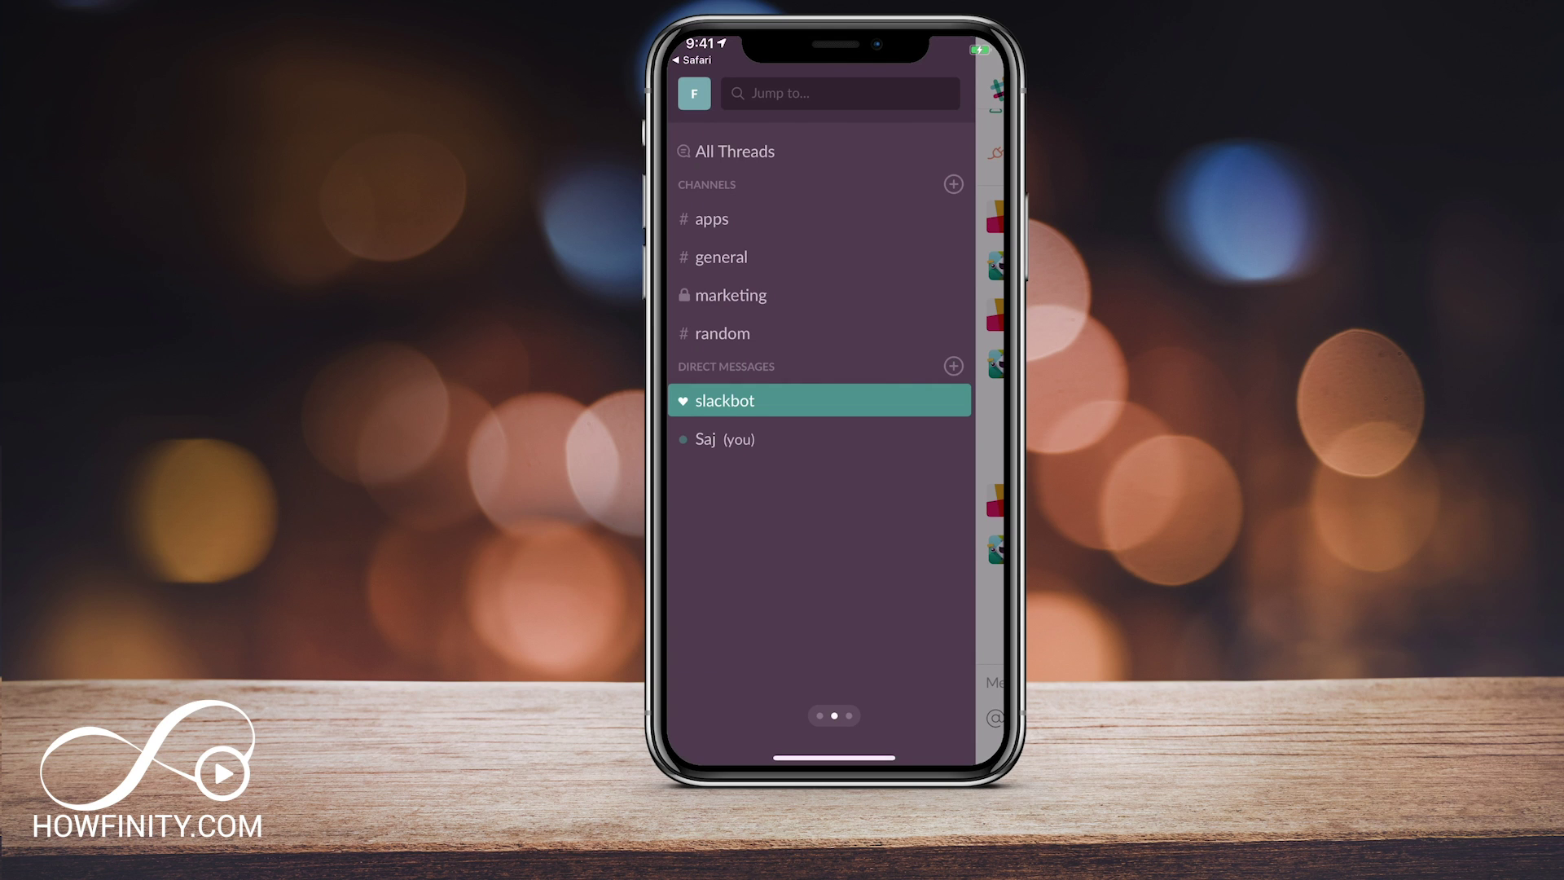
# Browse between the workspace list, the Festivault channel list and the recent direct messages.
pyautogui.moveTo(733, 529)
pyautogui.mouseDown()
pyautogui.moveTo(928, 530)
pyautogui.moveTo(725, 530)
pyautogui.mouseUp()
pyautogui.moveTo(920, 530); pyautogui.dragTo(725, 530)
pyautogui.moveTo(733, 530); pyautogui.dragTo(818, 529)
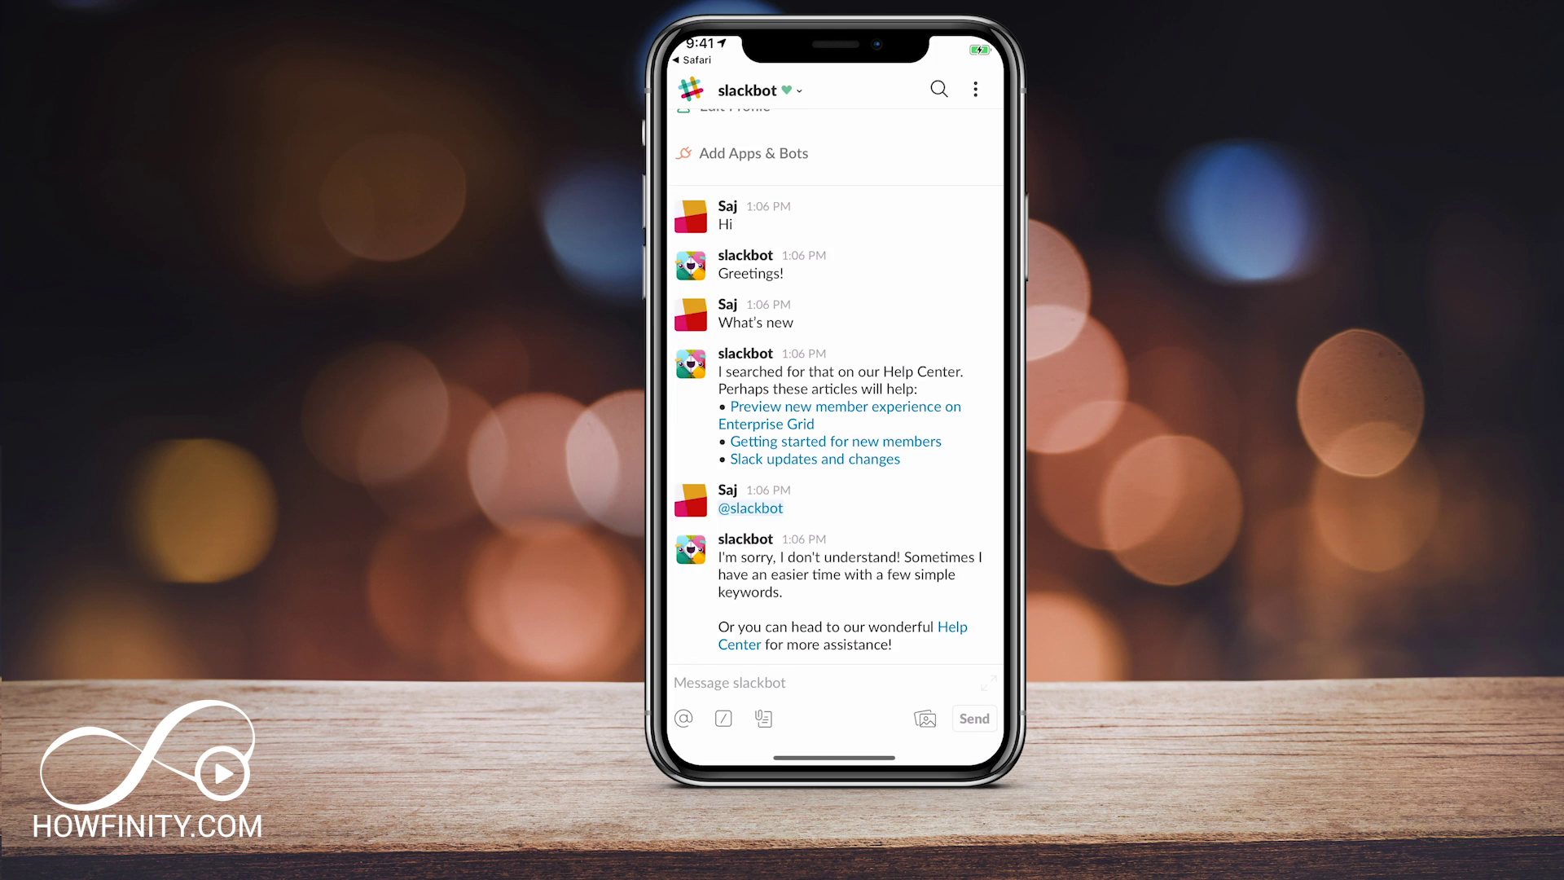
pyautogui.moveTo(676, 529); pyautogui.dragTo(969, 529)
pyautogui.moveTo(733, 529)
pyautogui.mouseDown()
pyautogui.moveTo(929, 530)
pyautogui.moveTo(733, 529)
pyautogui.mouseUp()
pyautogui.moveTo(936, 529); pyautogui.dragTo(733, 529)
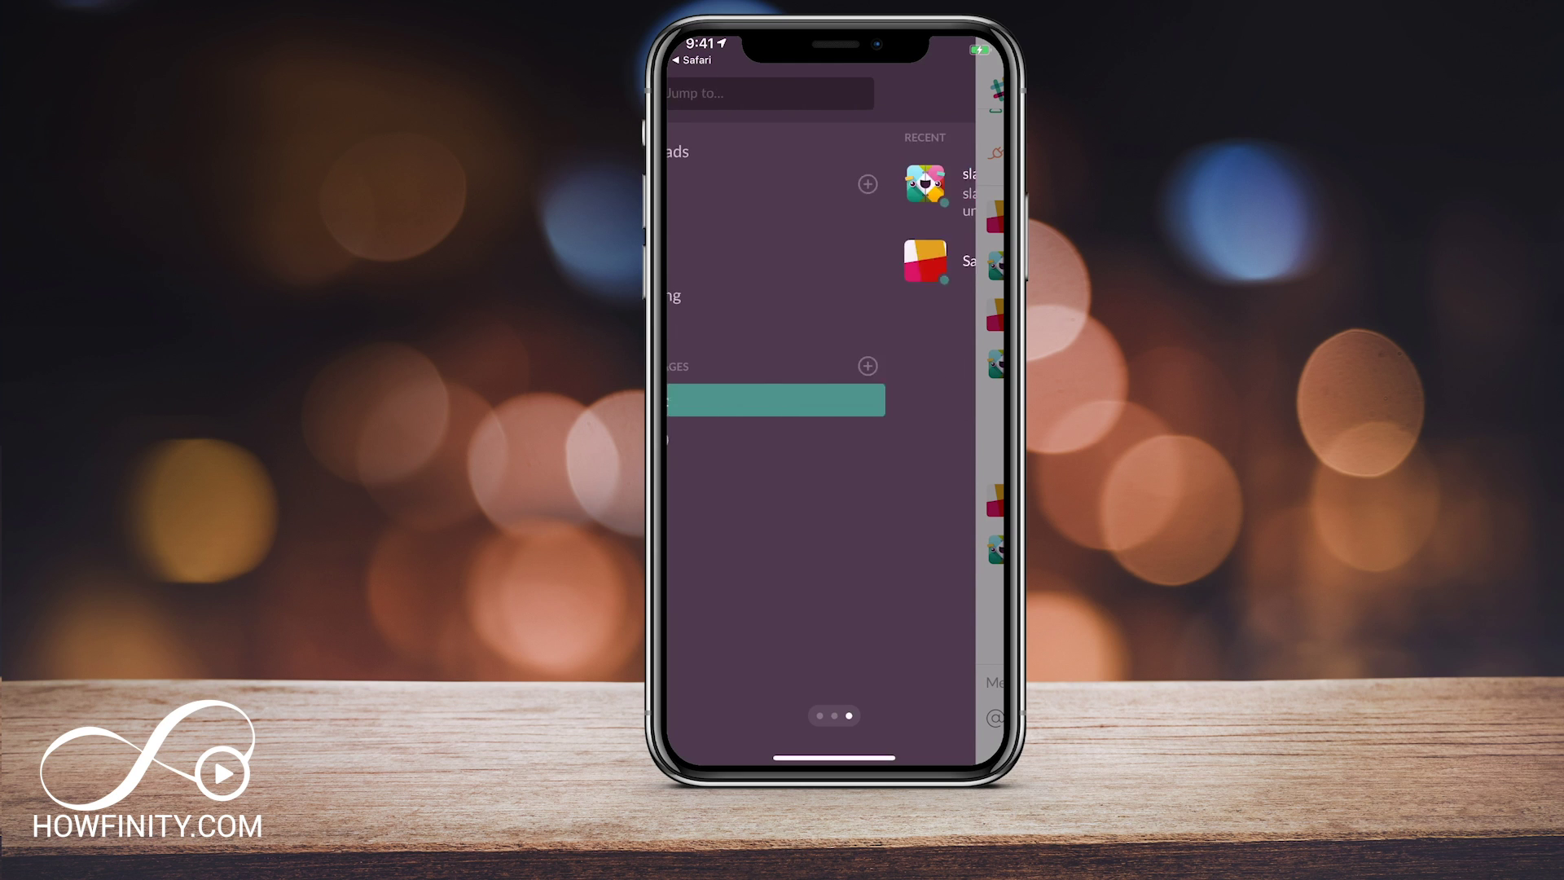
pyautogui.moveTo(896, 529); pyautogui.dragTo(847, 530)
pyautogui.moveTo(733, 529); pyautogui.dragTo(937, 530)
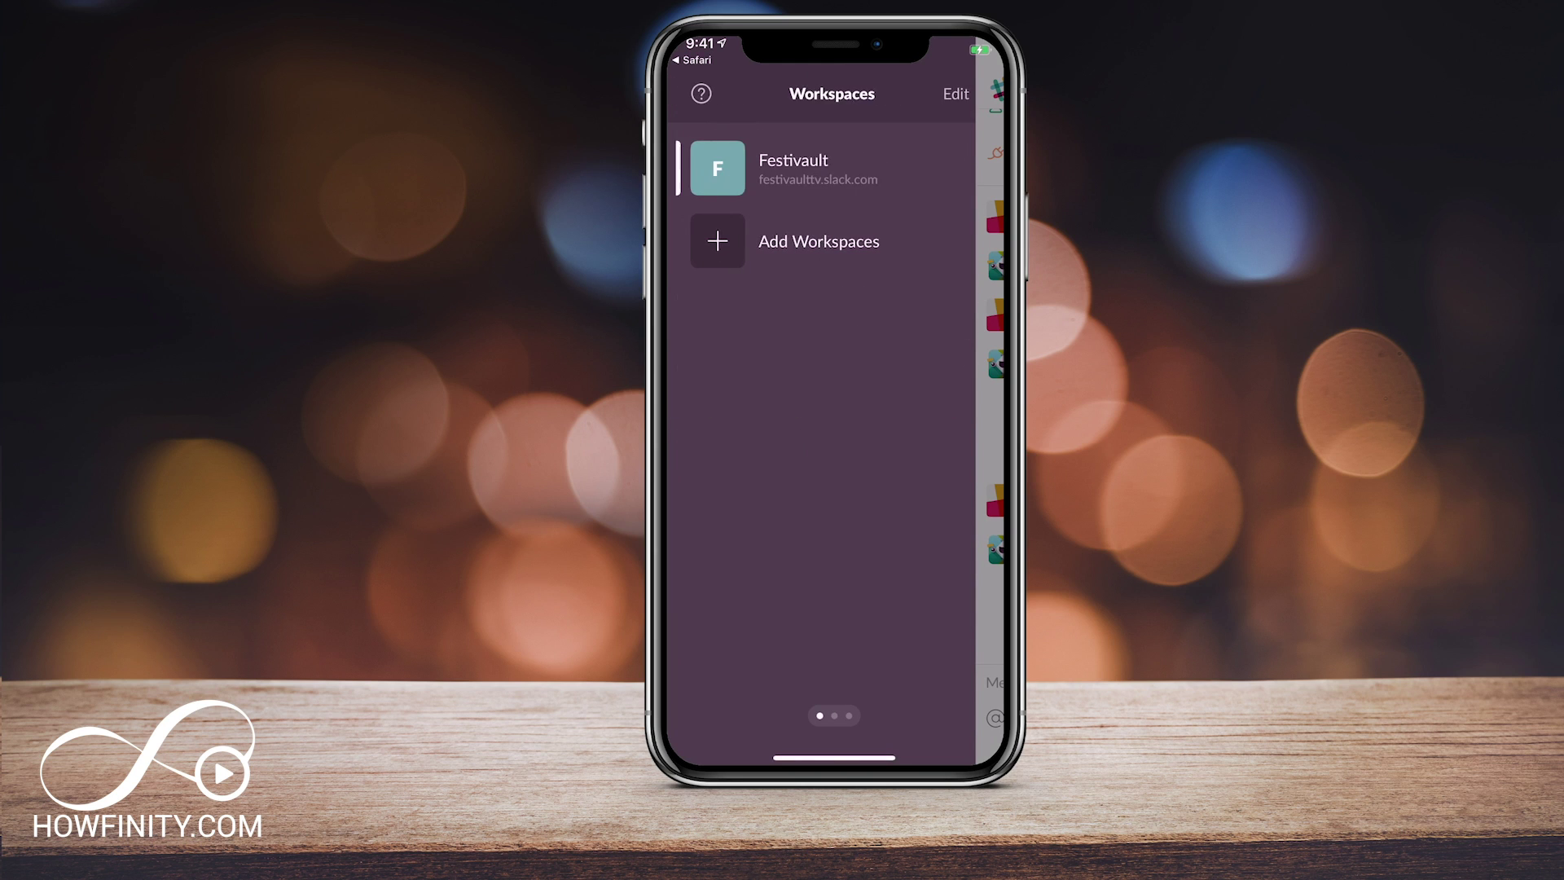
pyautogui.moveTo(912, 530); pyautogui.dragTo(733, 530)
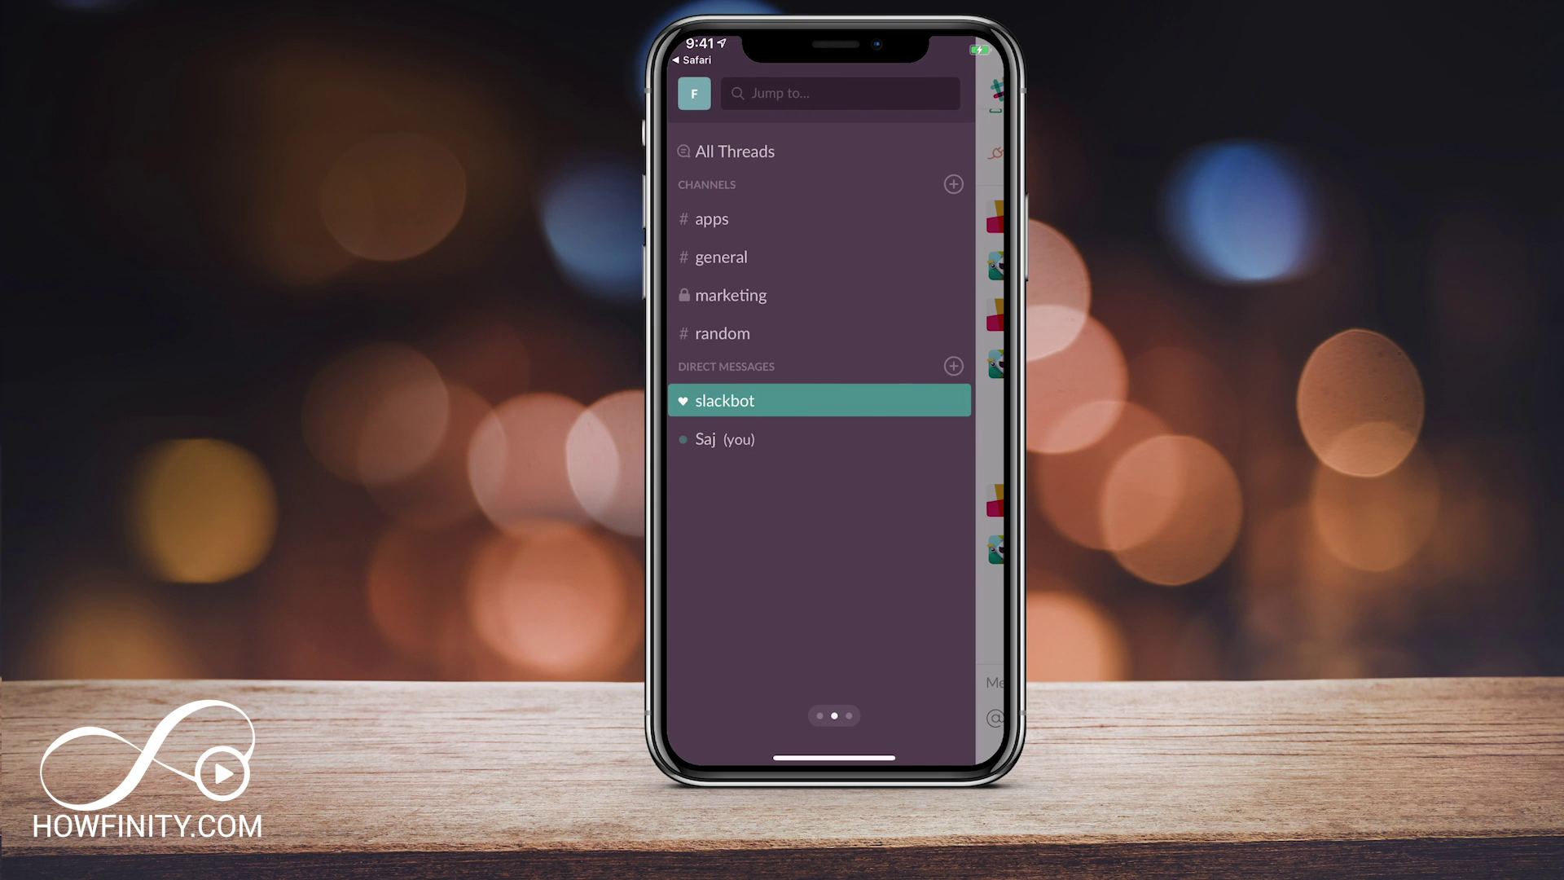
# Open the Slackbot conversation from the recent direct messages and review its earlier messages.
pyautogui.moveTo(912, 530); pyautogui.dragTo(733, 529)
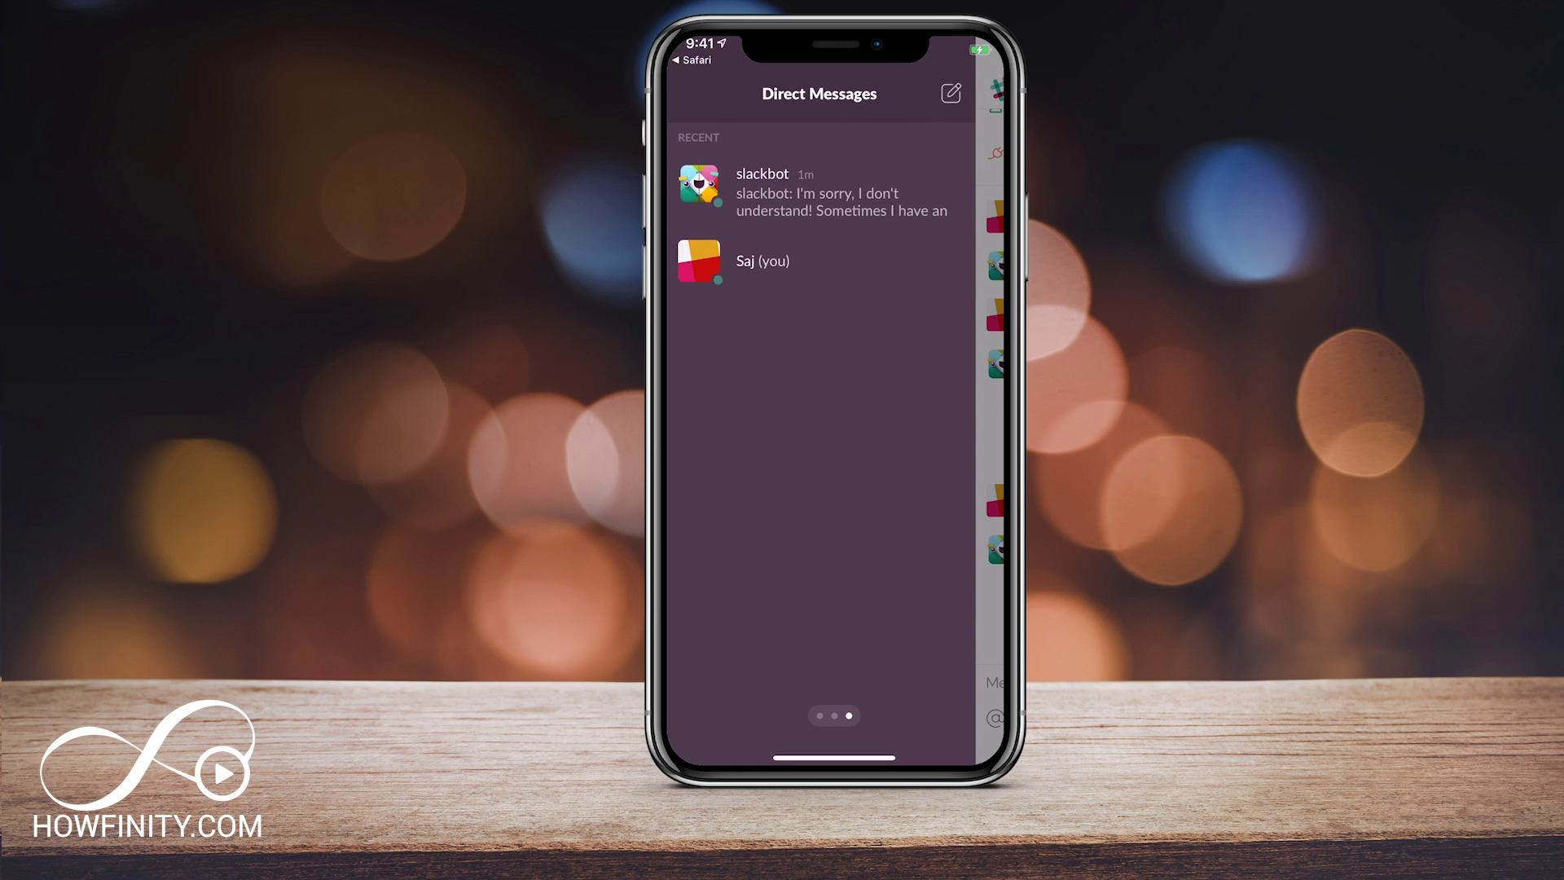
pyautogui.click(814, 192)
pyautogui.scroll(3, 835, 387)
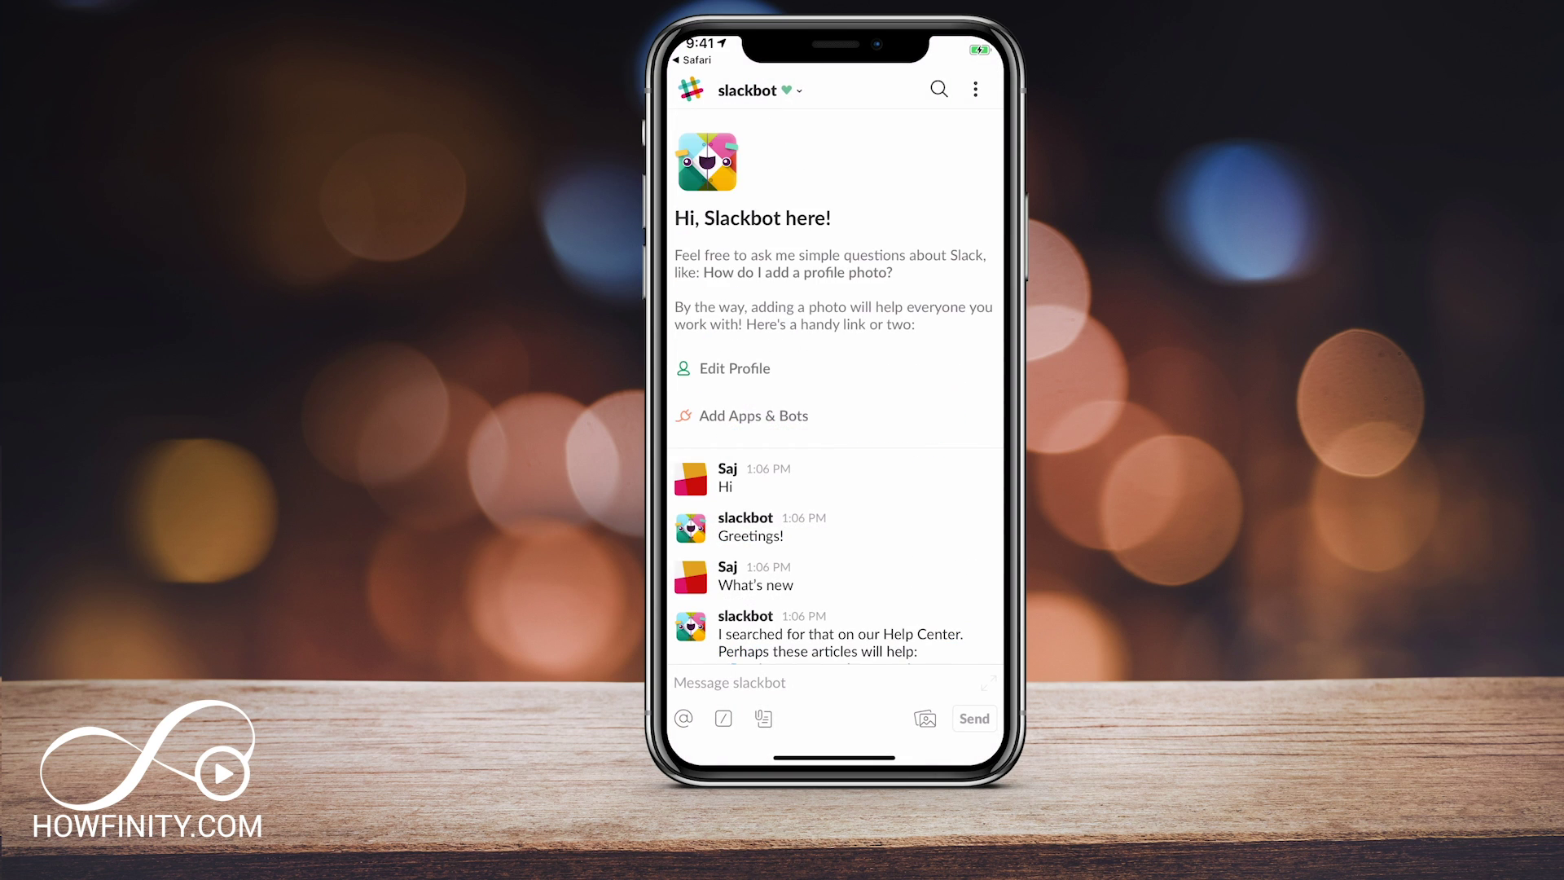